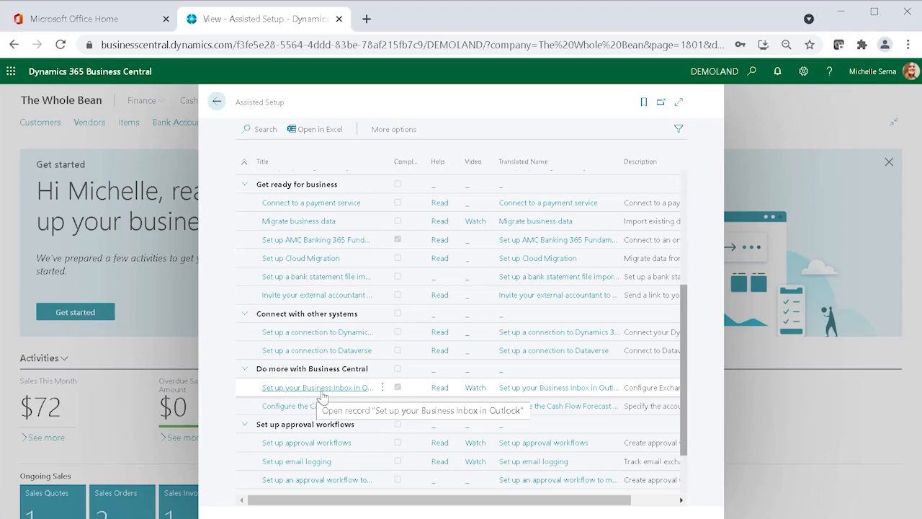
Rerun the Set up your Business Inbox in Outlook guide for My Mailbox, and leave the Assisted Setup window
click(321, 392)
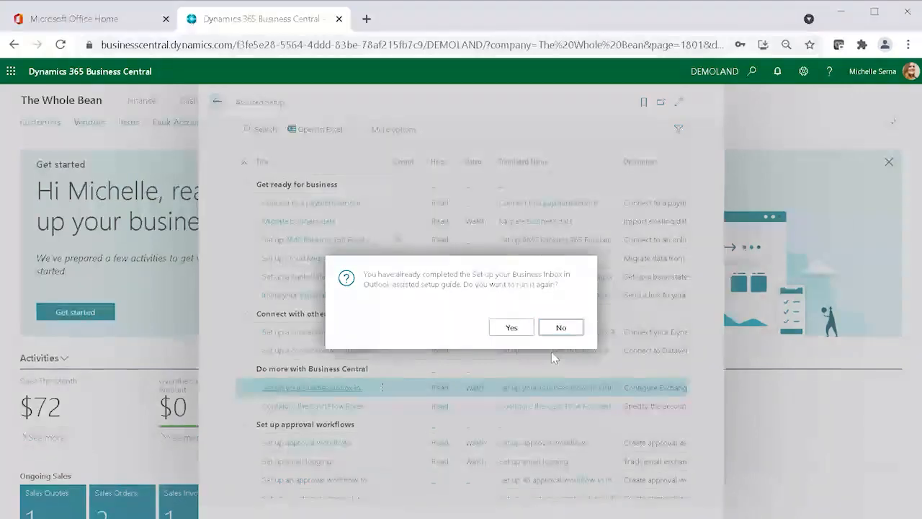
click(511, 329)
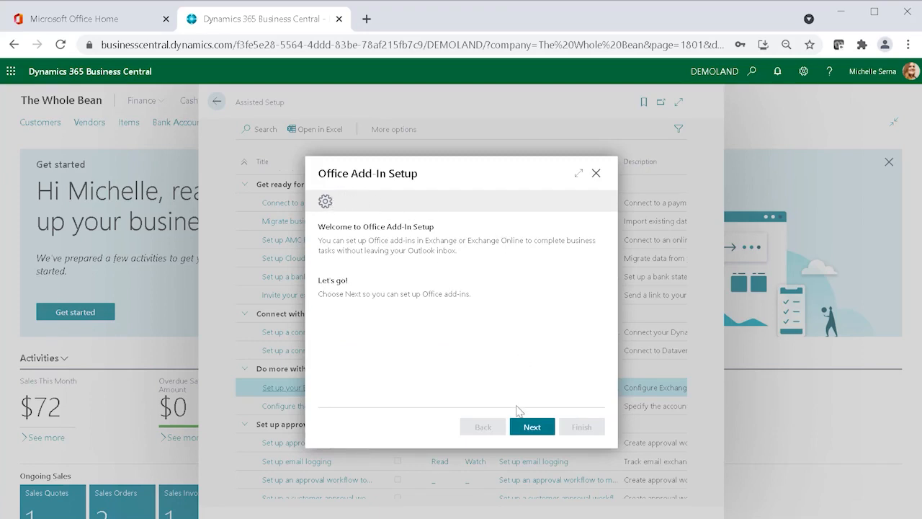
click(526, 430)
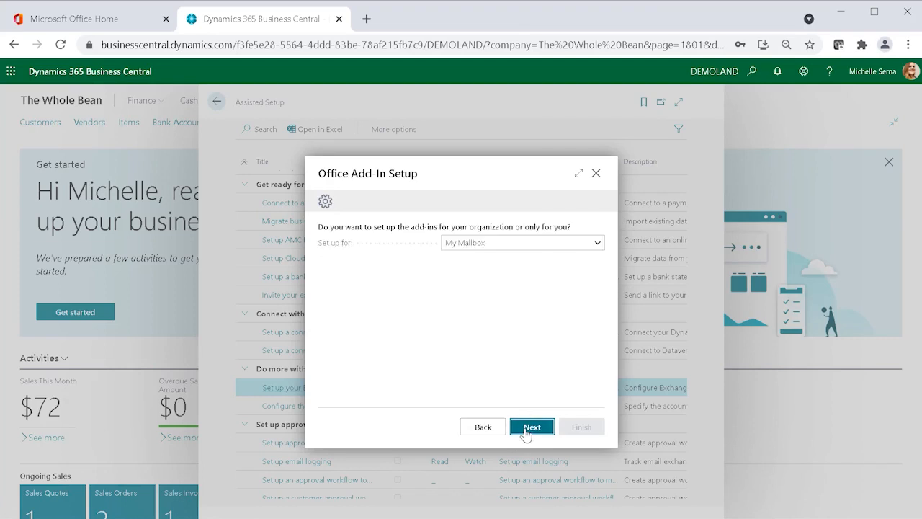
click(597, 245)
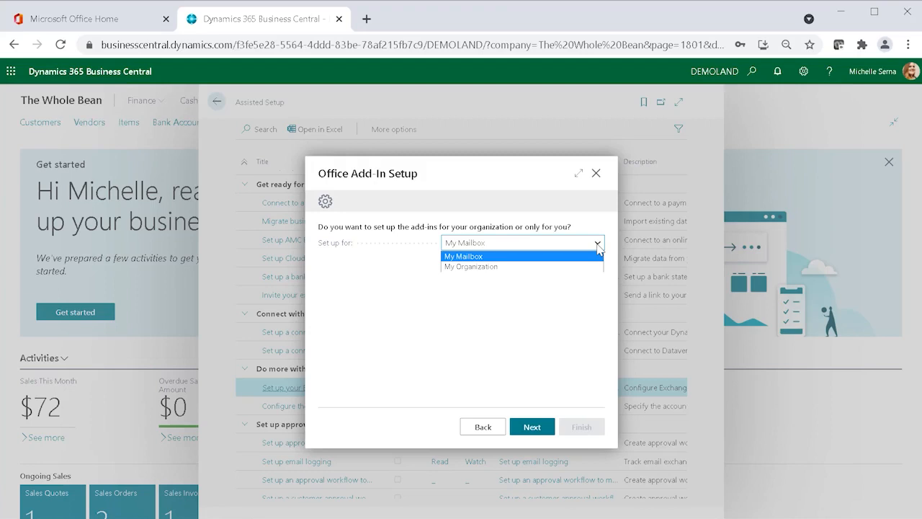
click(502, 258)
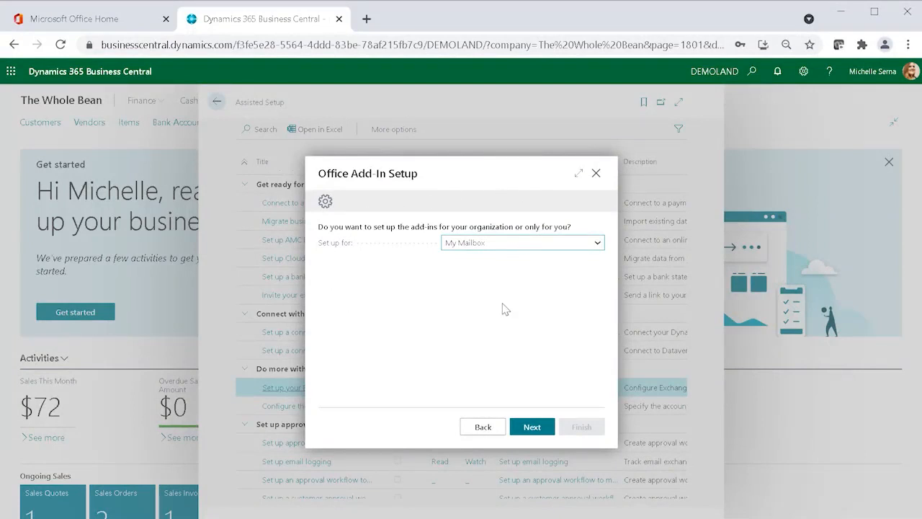
click(535, 427)
click(583, 427)
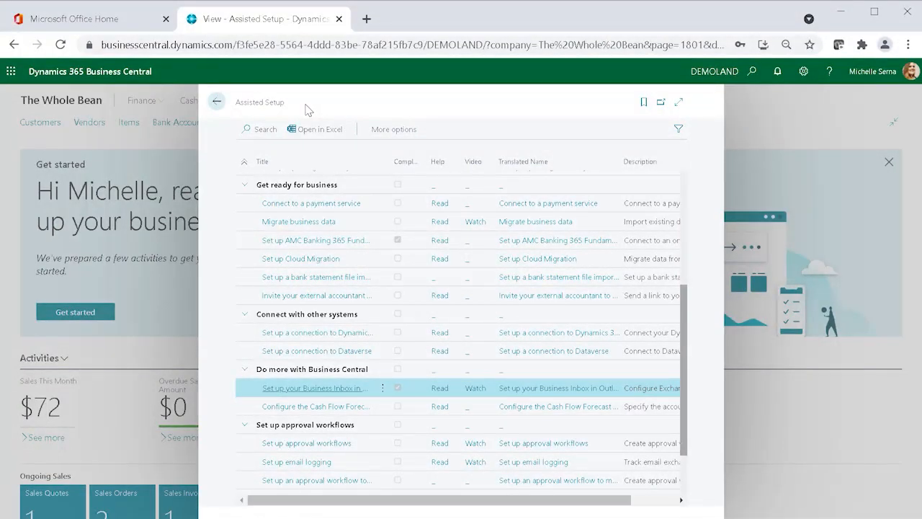
click(216, 102)
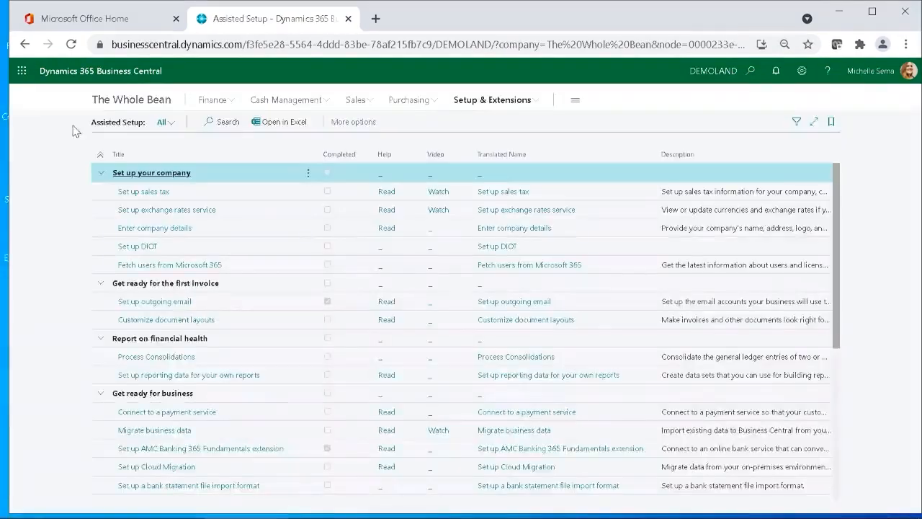
Run the Business Inbox guide again from the full Assisted Setup page, choosing My Mailbox and finishing the Office Add-In Setup
scroll(237, 245, down, 3)
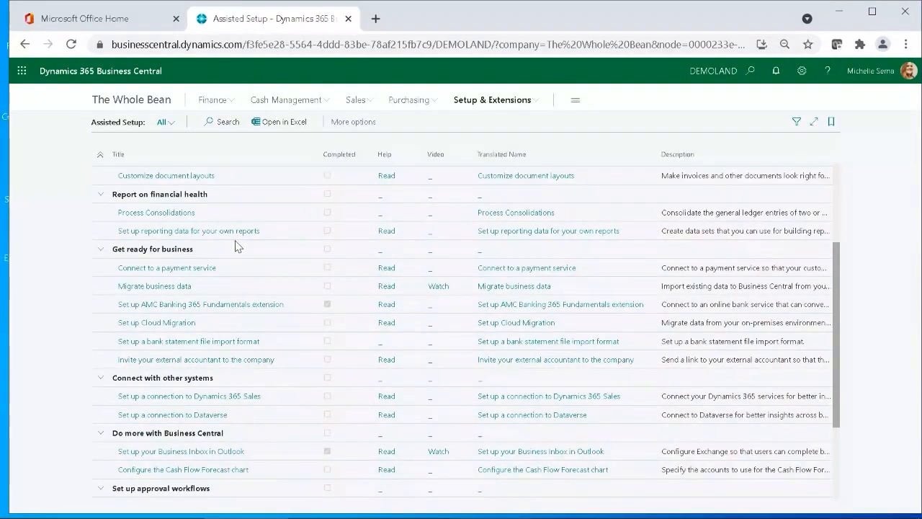
scroll(135, 382, down, 1)
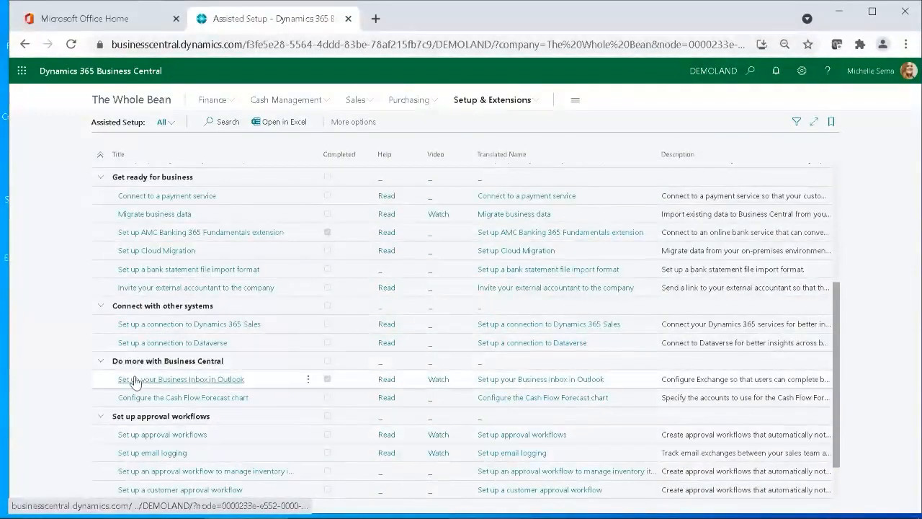
click(217, 382)
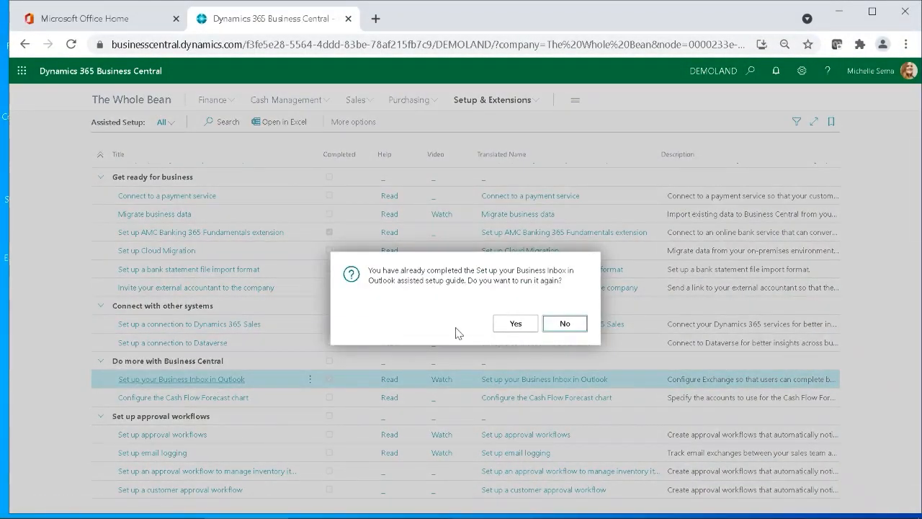
click(518, 325)
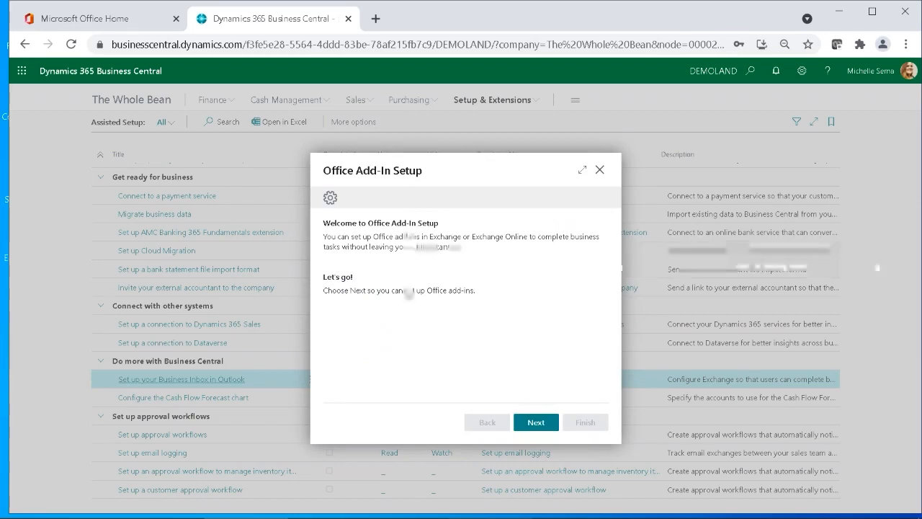
click(549, 426)
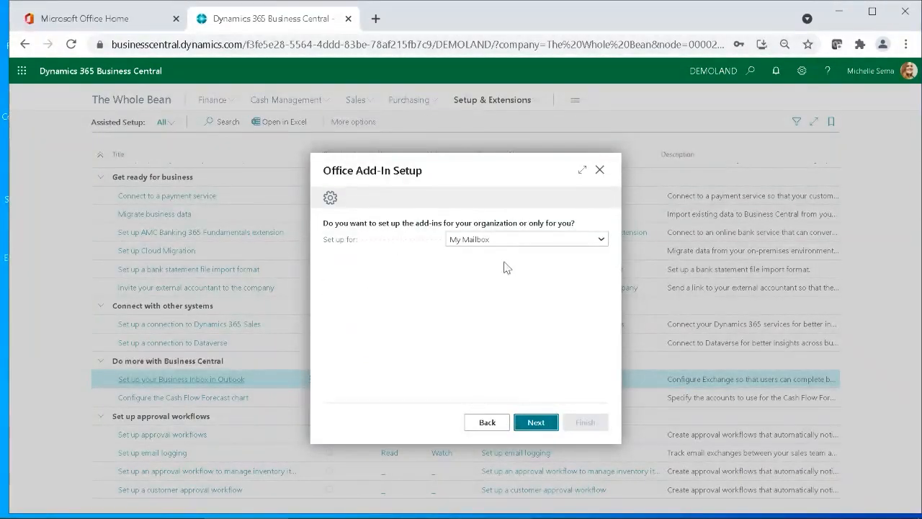
click(509, 239)
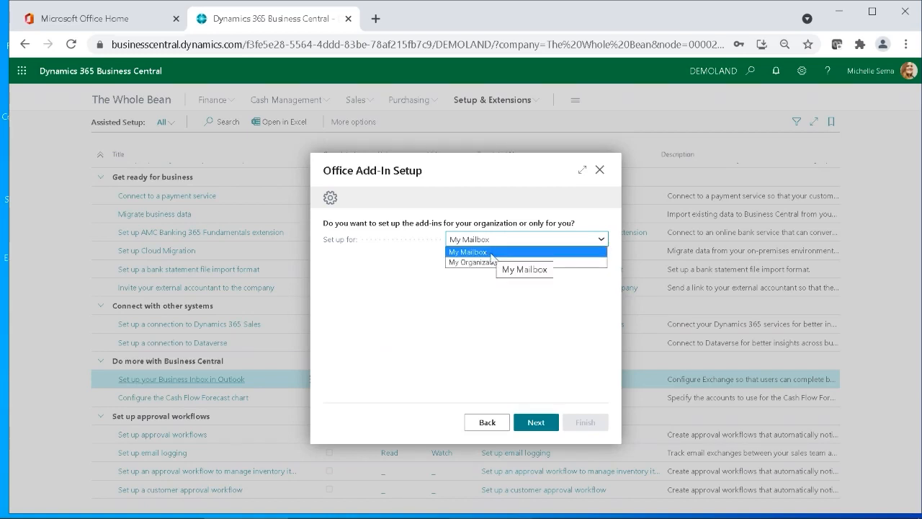
click(491, 253)
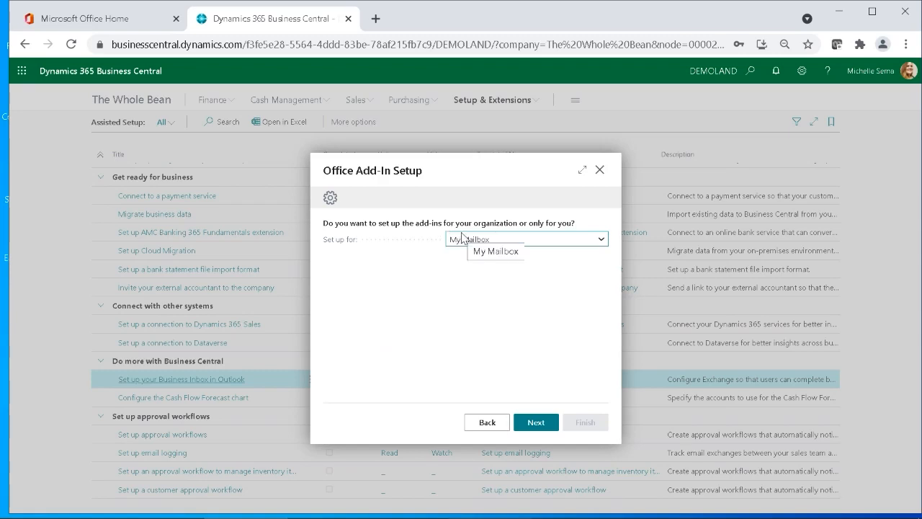
click(537, 425)
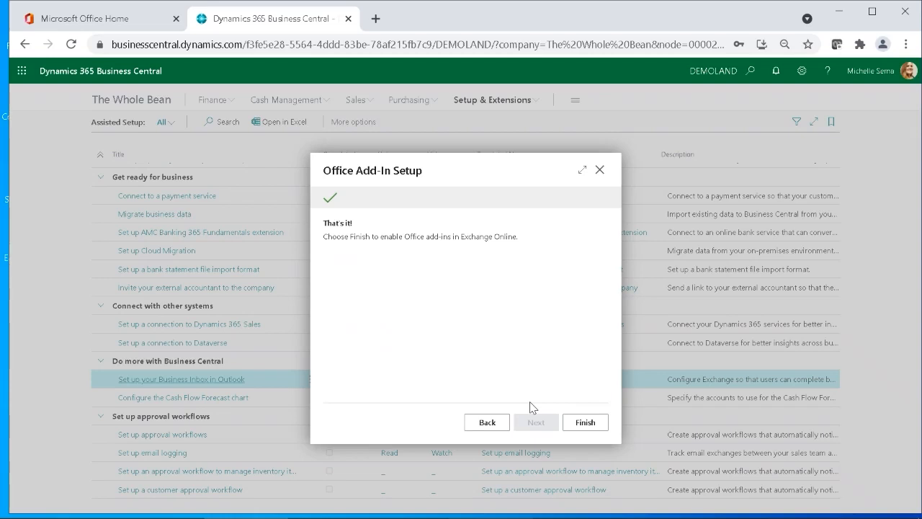
click(593, 426)
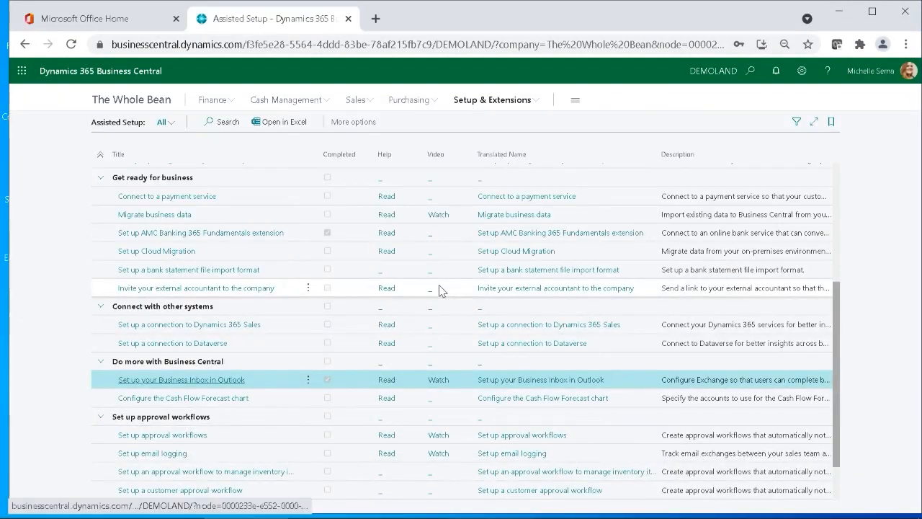
Switch to Outlook, open Business Central Contact Insights for the Request for Coffee email, and widen the add-in pane
mouse_move(467, 507)
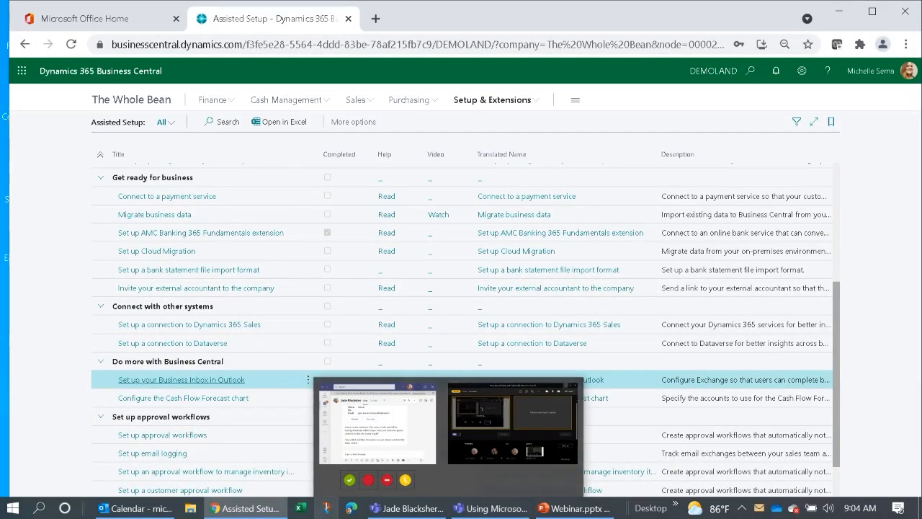
click(162, 510)
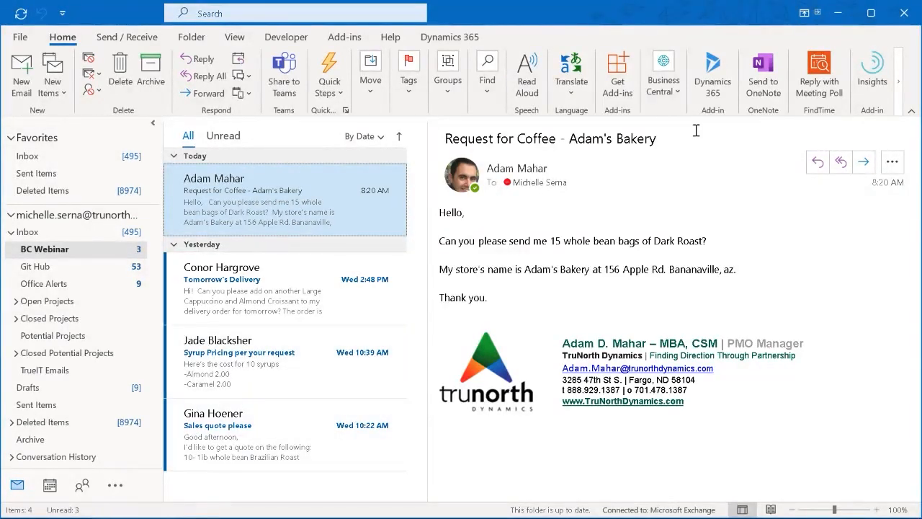
click(677, 92)
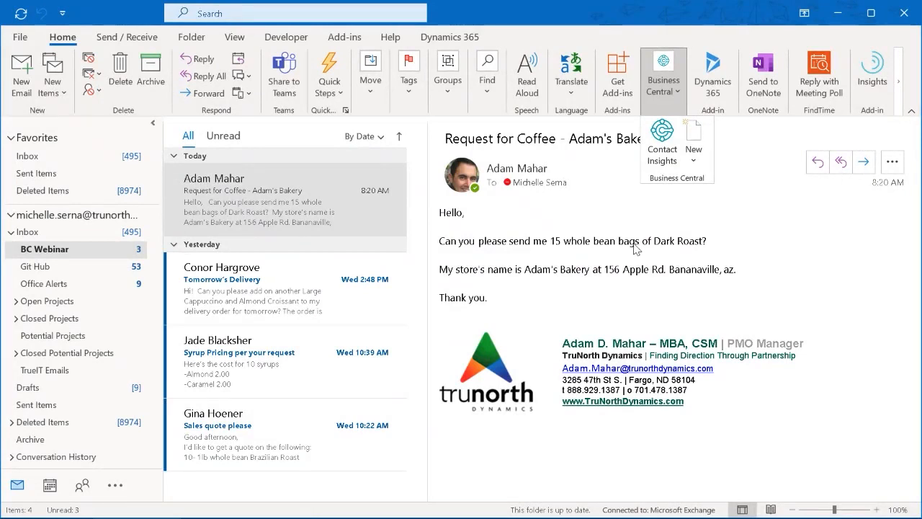
click(666, 157)
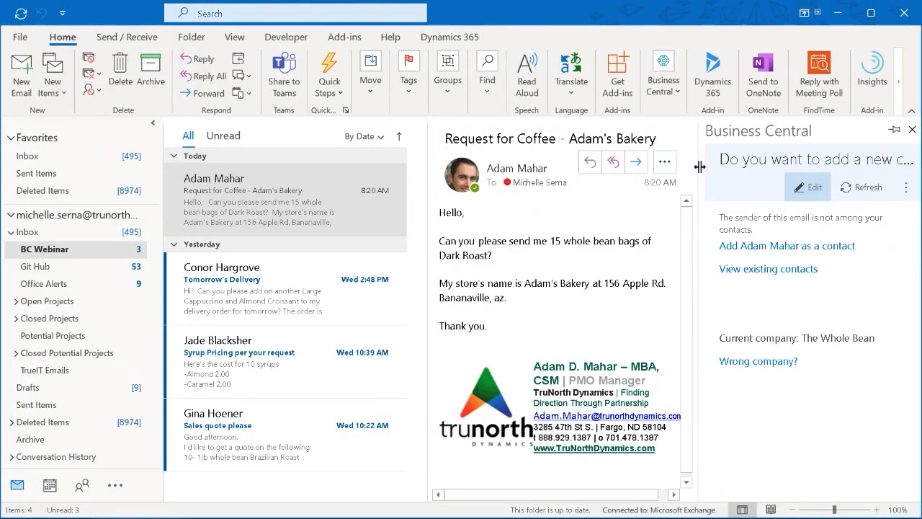
drag(700, 167, 534, 182)
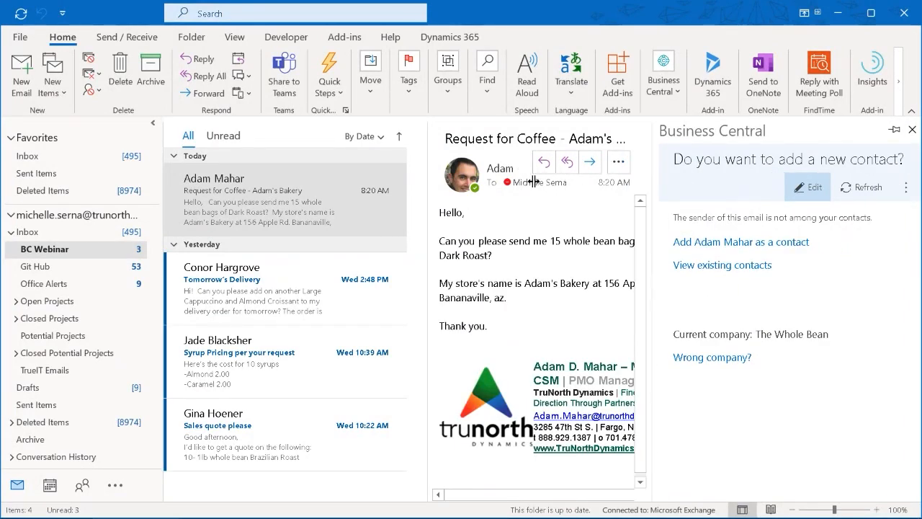
click(906, 188)
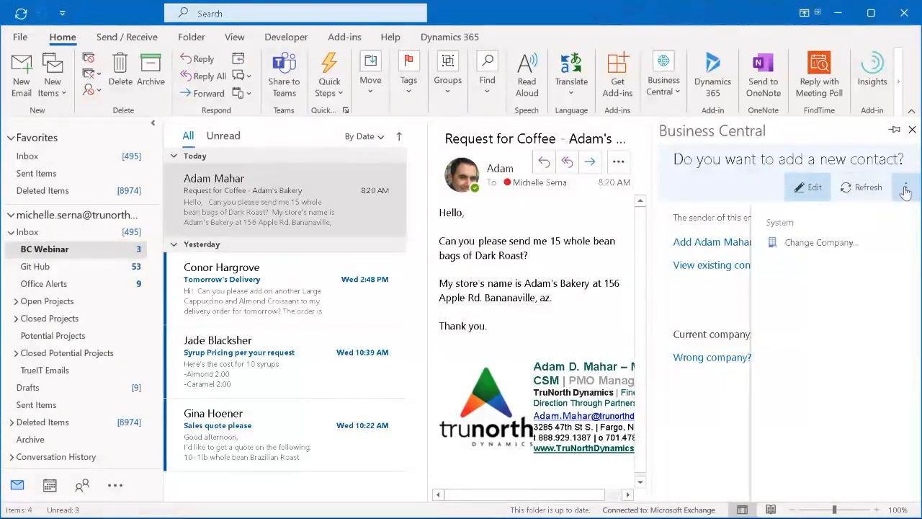
click(770, 184)
click(906, 187)
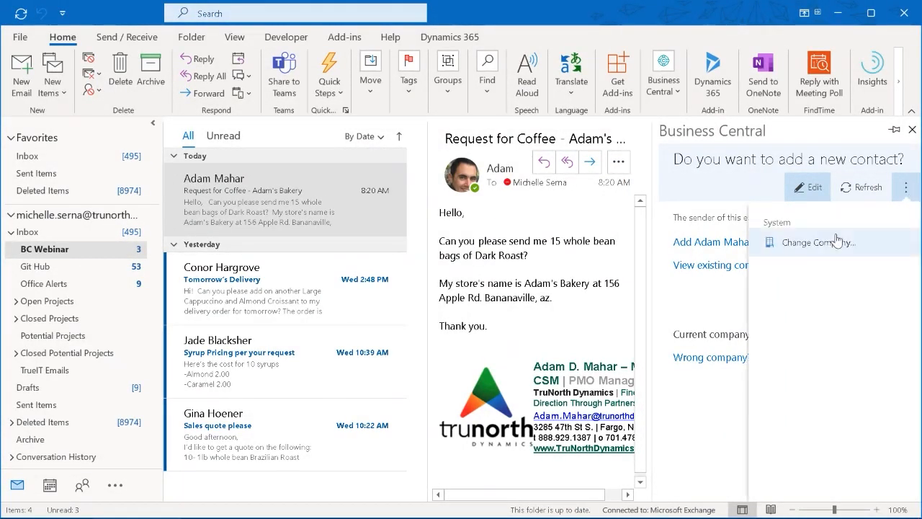
Start adding the email's sender as a new Business Central contact of type Person
click(761, 191)
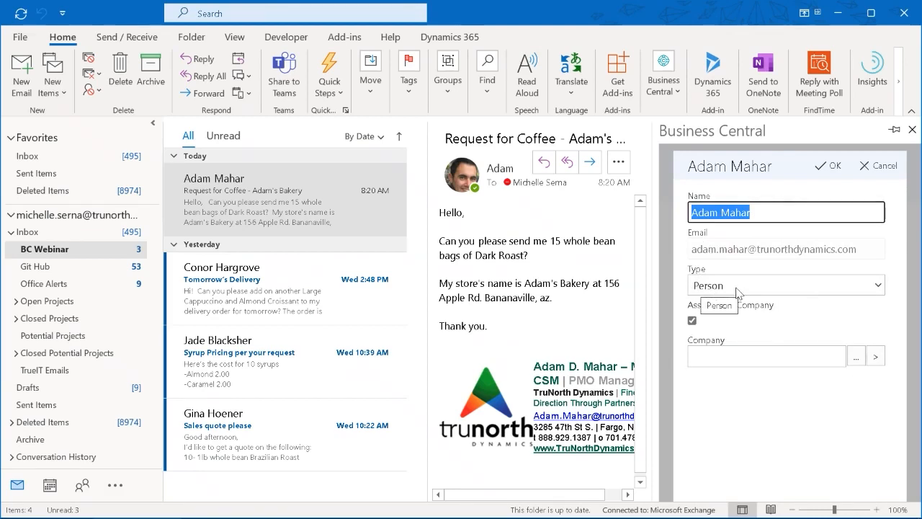
click(821, 288)
click(751, 321)
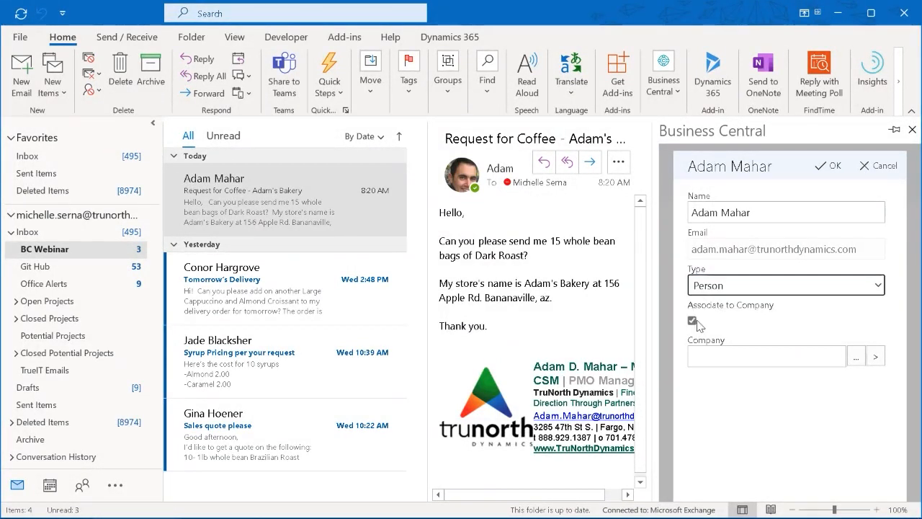
Create a new company record from the contact's company lookup and name it Adam's Bakery
click(796, 357)
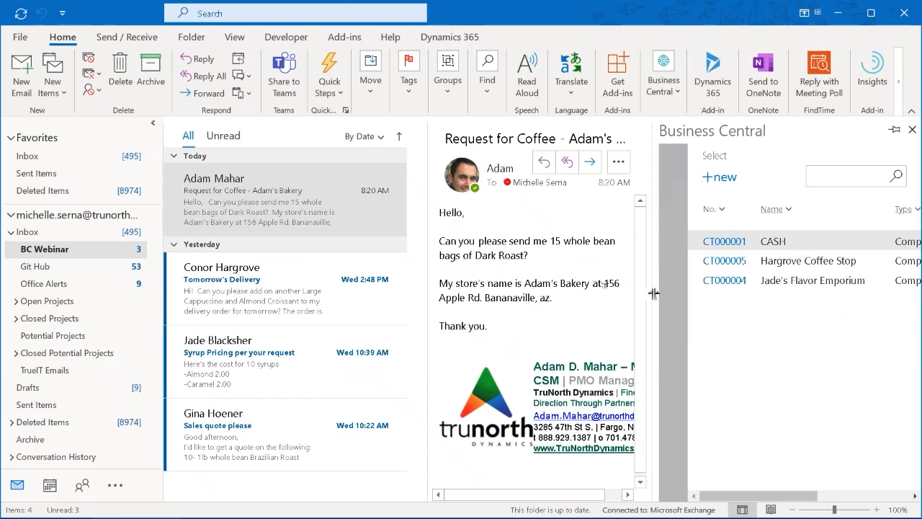
click(722, 189)
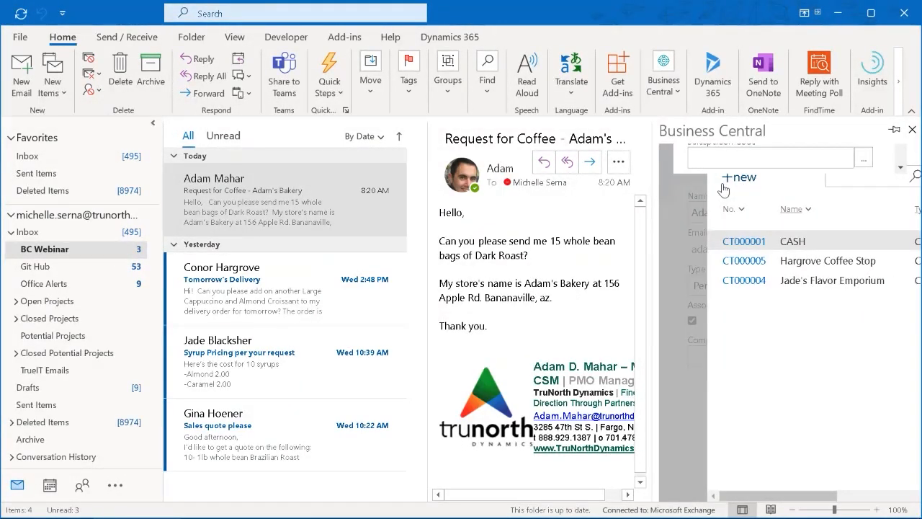
click(747, 260)
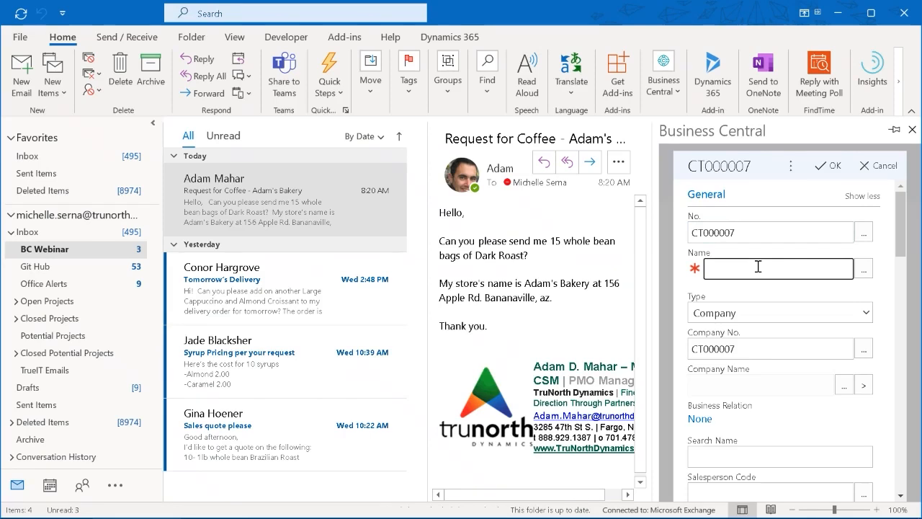
text(Adam's Bakery)
Fill in the bakery's street address, city, state and ZIP code in the Communication section
scroll(778, 469, down, 3)
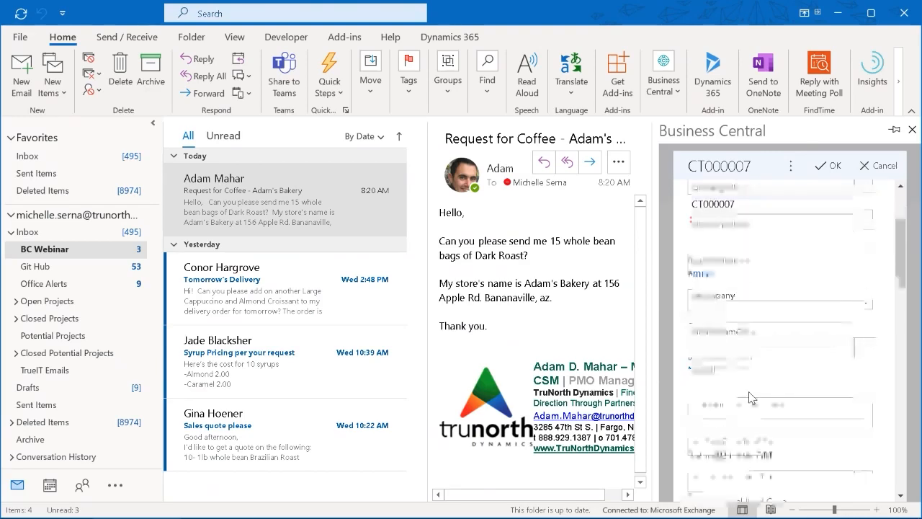
scroll(752, 257, down, 3)
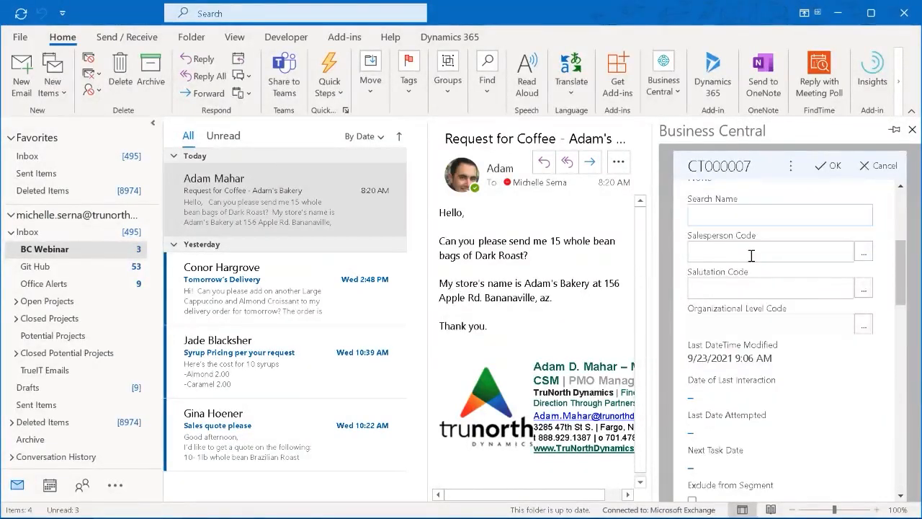
scroll(748, 309, down, 5)
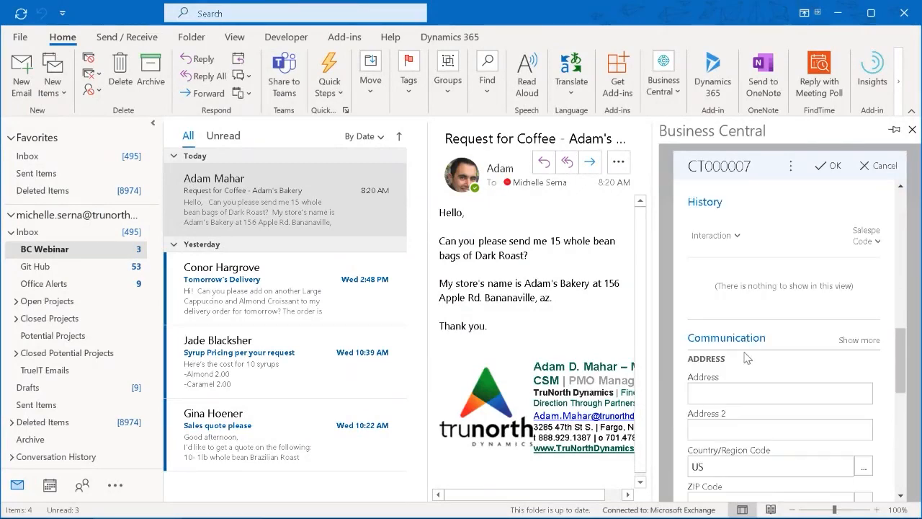
scroll(747, 358, down, 2)
scroll(745, 351, up, 1)
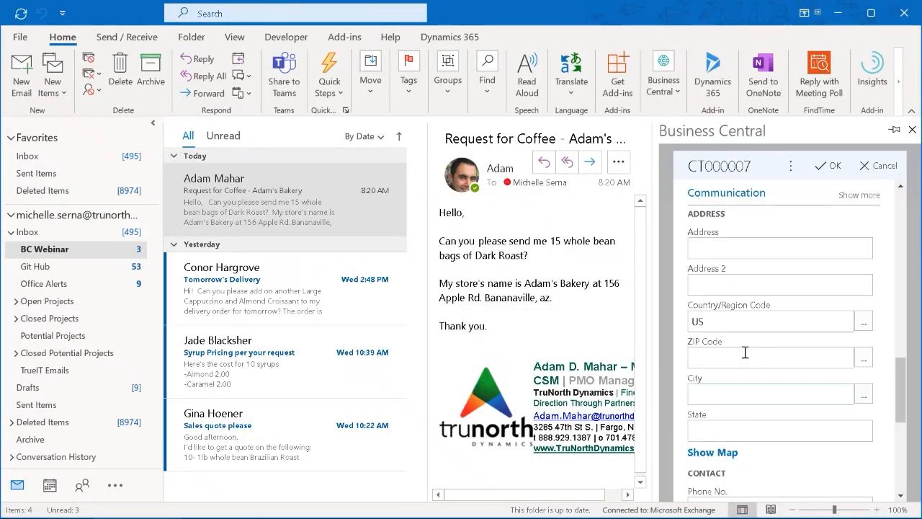
click(724, 243)
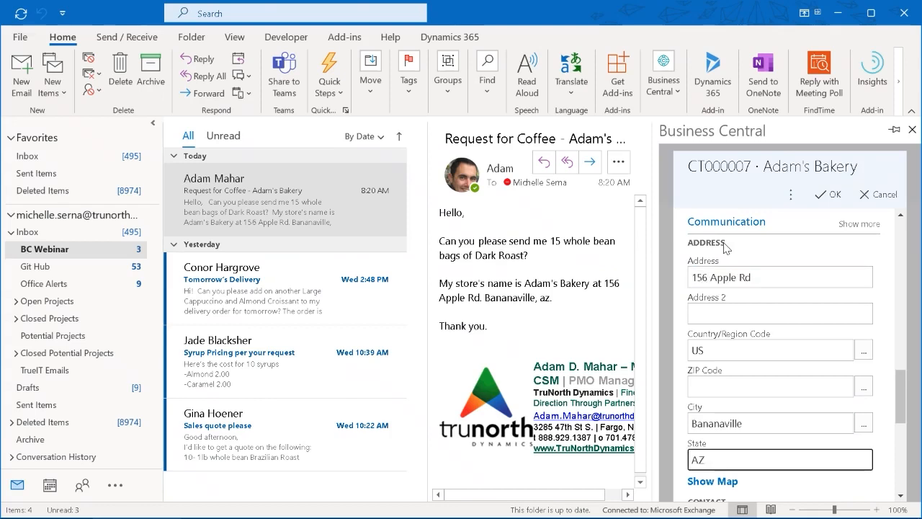
key(shift+Tab)
key(shift+Tab)
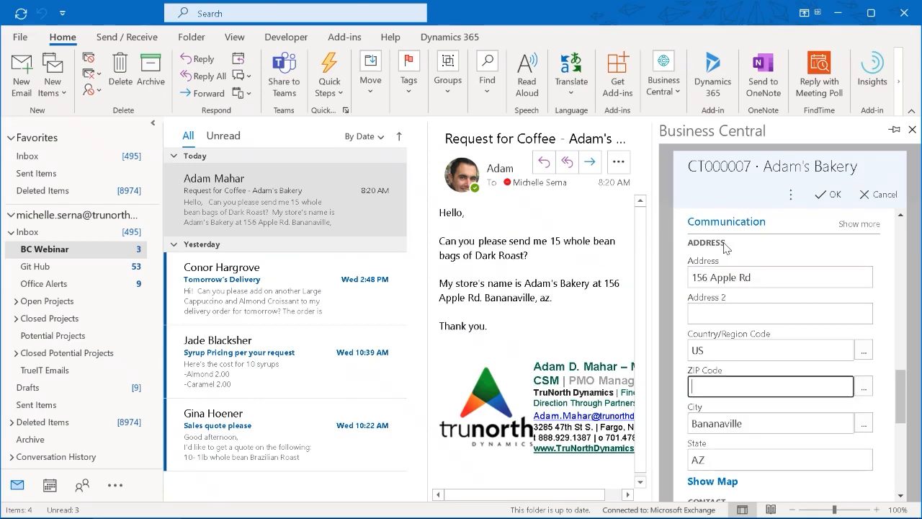
text(85212)
scroll(792, 368, down, 3)
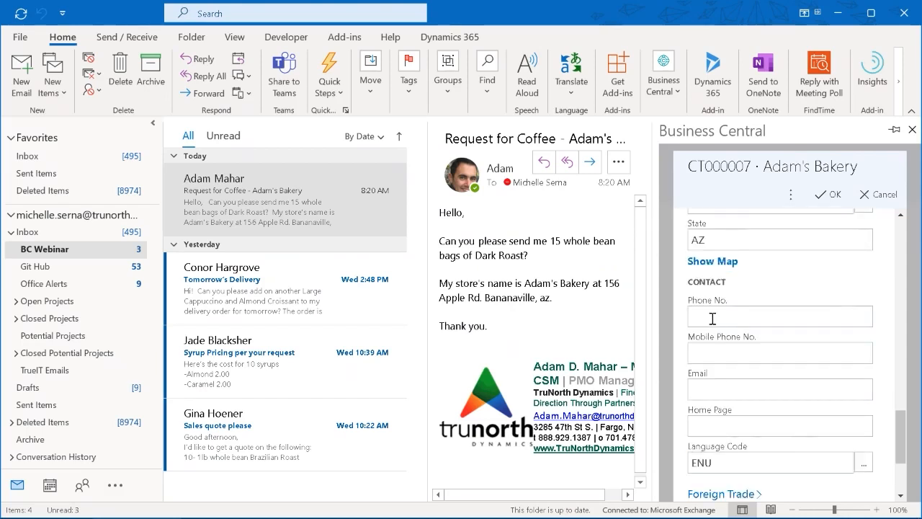
Confirm the Adam's Bakery company record and save the email sender as a person contact associated with it
scroll(712, 319, down, 3)
scroll(725, 433, up, 5)
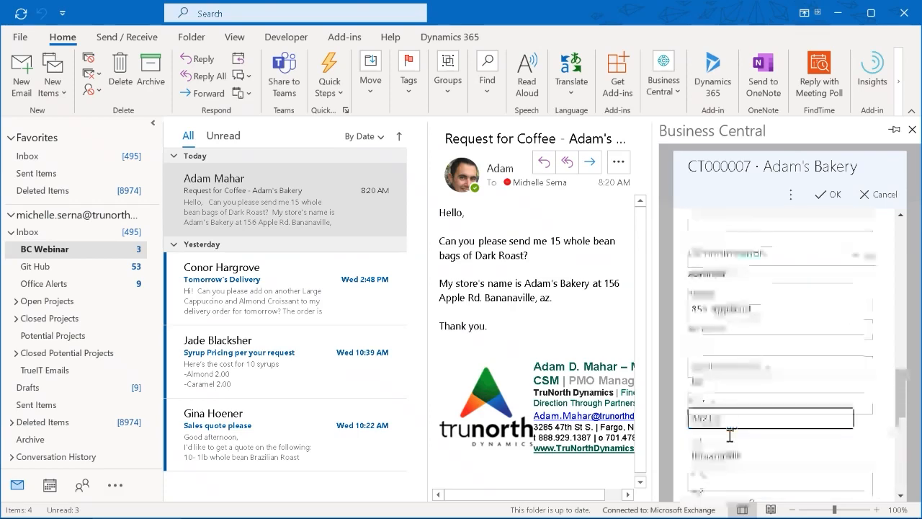
scroll(729, 435, up, 10)
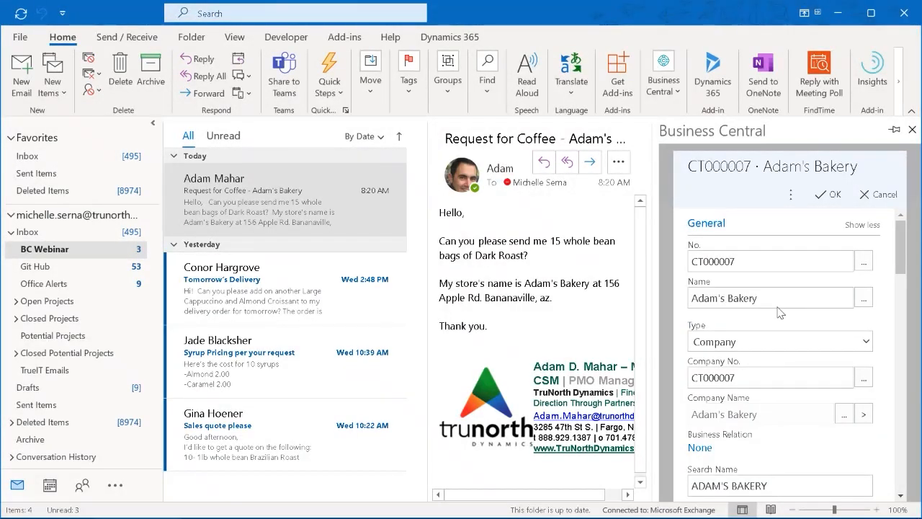
click(829, 194)
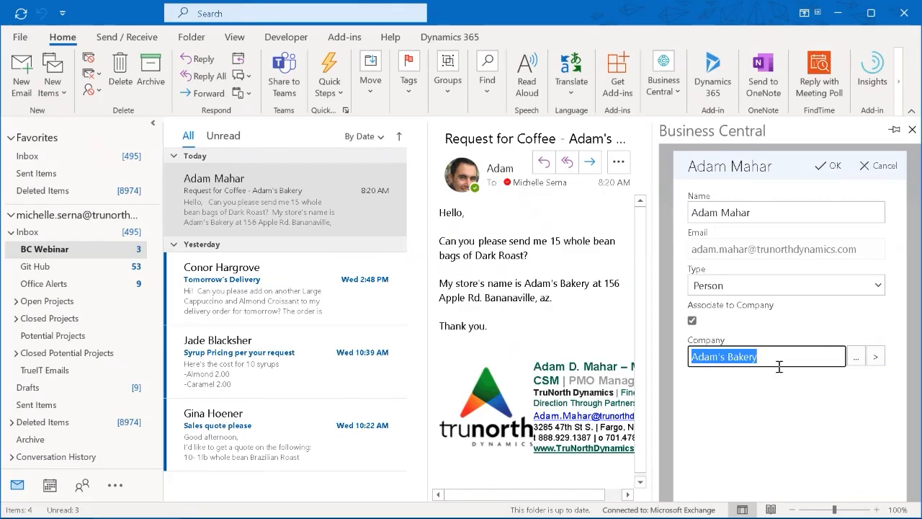
click(830, 166)
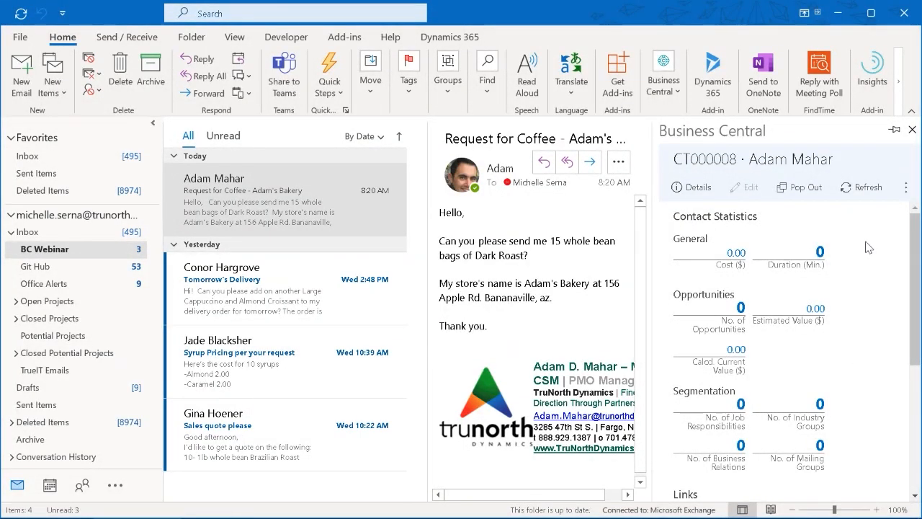
Review the new contact's statistics, links and notes, then inspect the full contact card in a separate window
scroll(874, 248, down, 4)
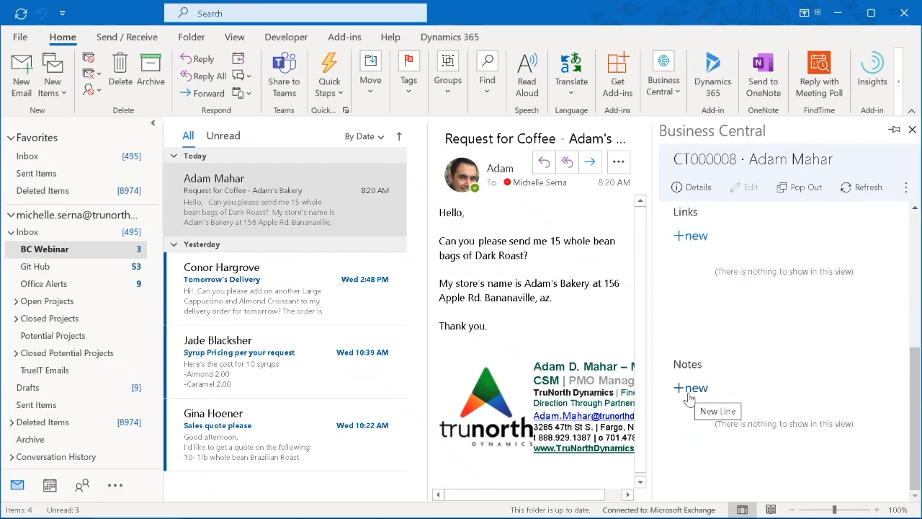
scroll(755, 319, up, 4)
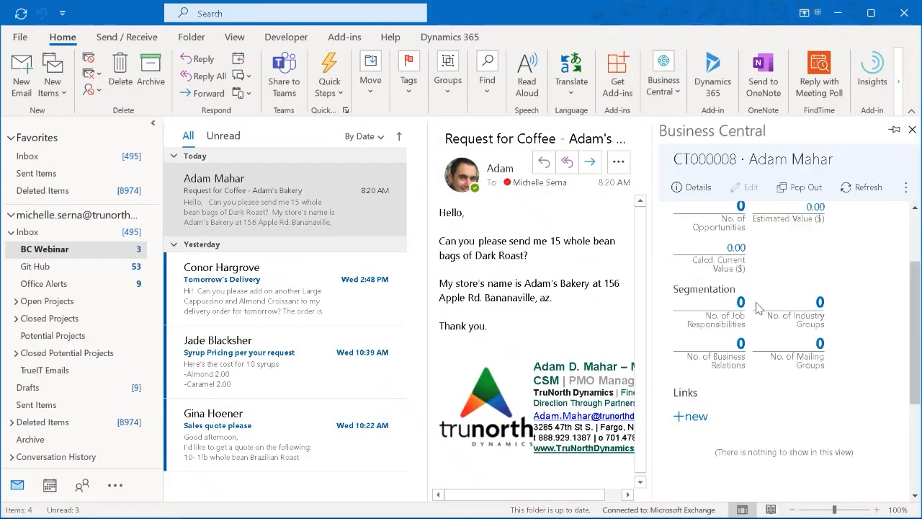
scroll(755, 318, up, 1)
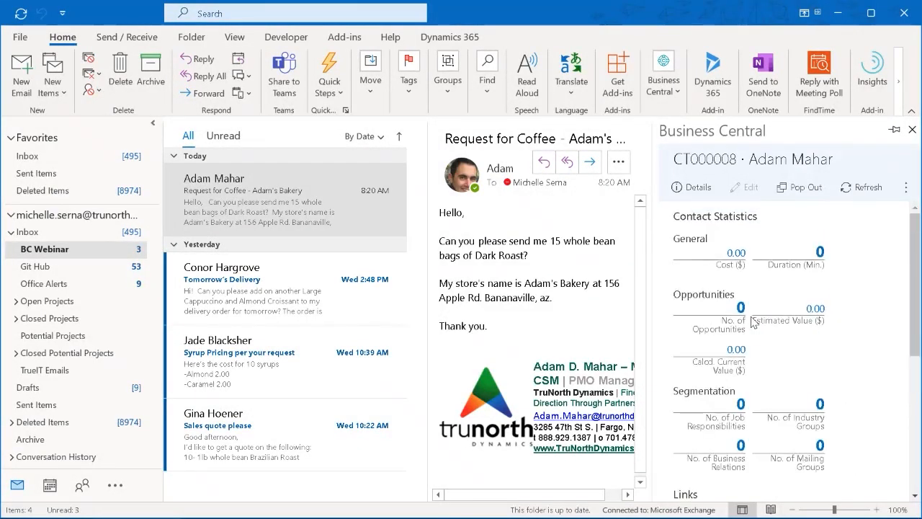
click(803, 189)
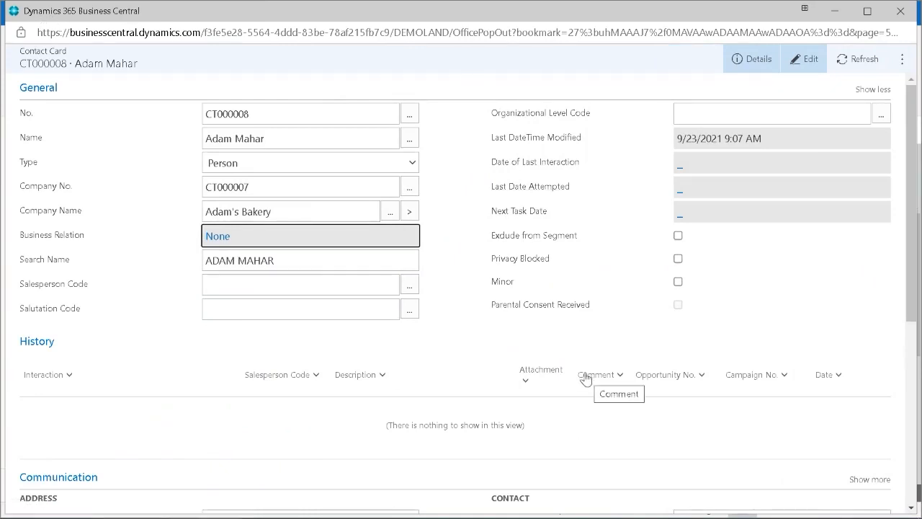
scroll(587, 377, down, 5)
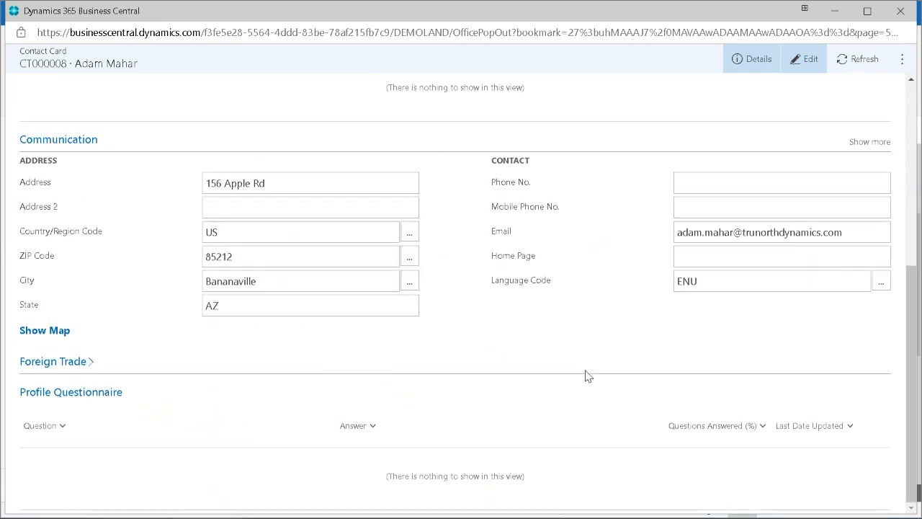
scroll(587, 376, up, 5)
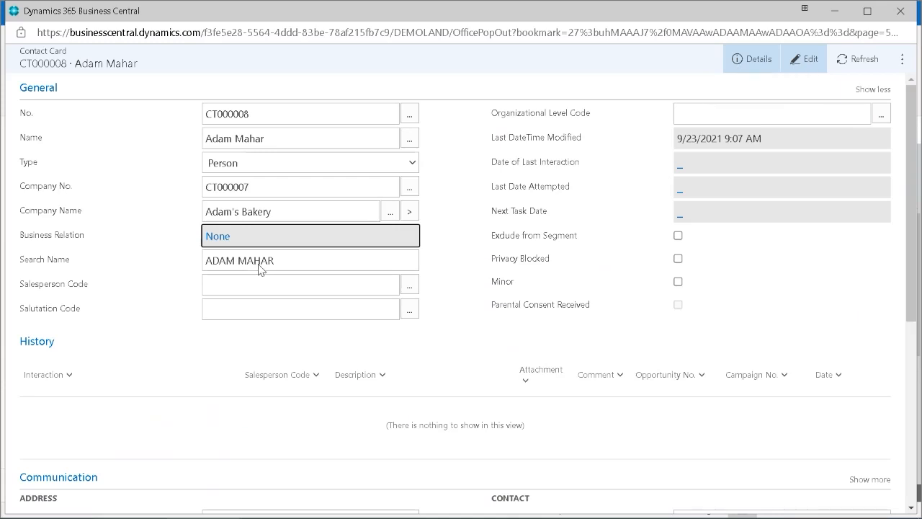
Look through the create, process, report and navigate actions available for the new contact
click(902, 60)
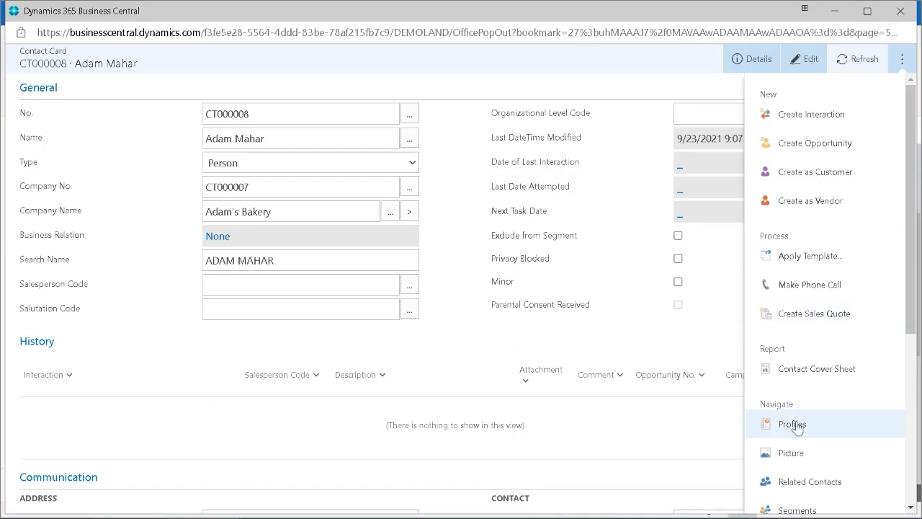
scroll(809, 441, down, 4)
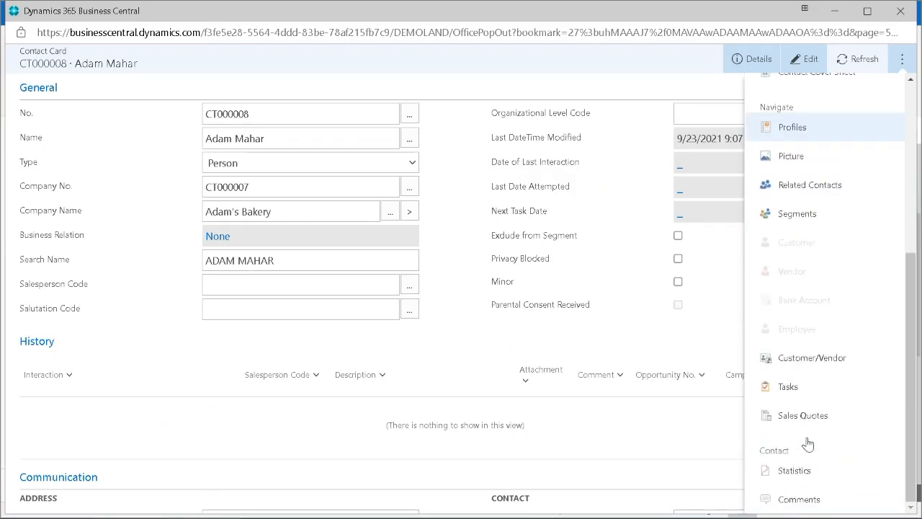
scroll(794, 461, up, 3)
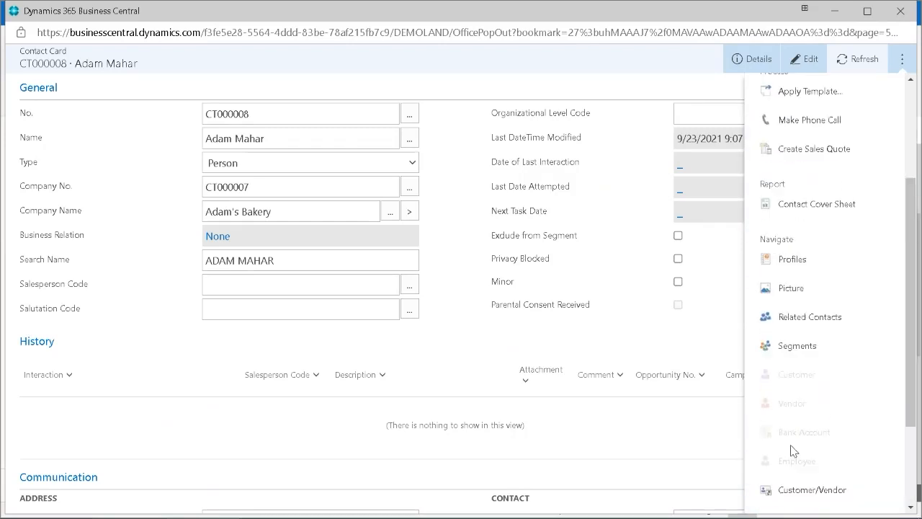
scroll(794, 451, up, 2)
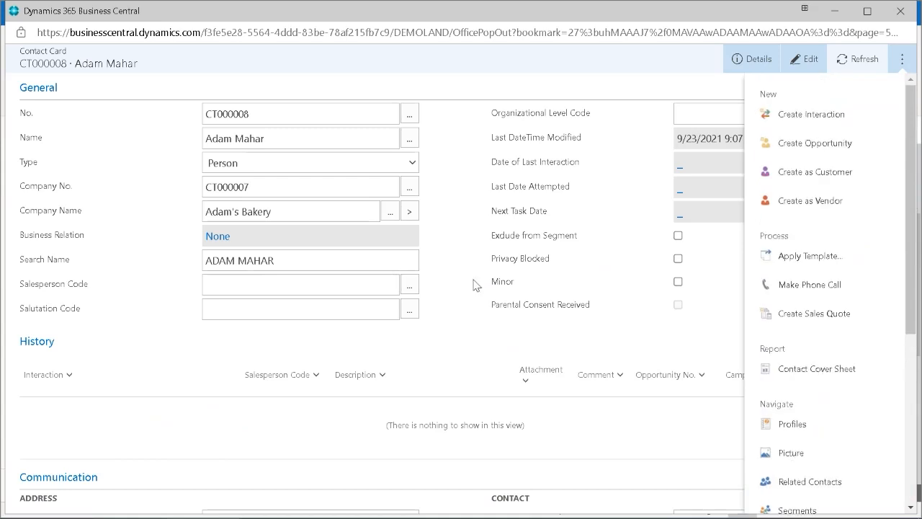
Inspect the full company details of Adam's Bakery from the contact card and return to the card
click(319, 217)
click(315, 212)
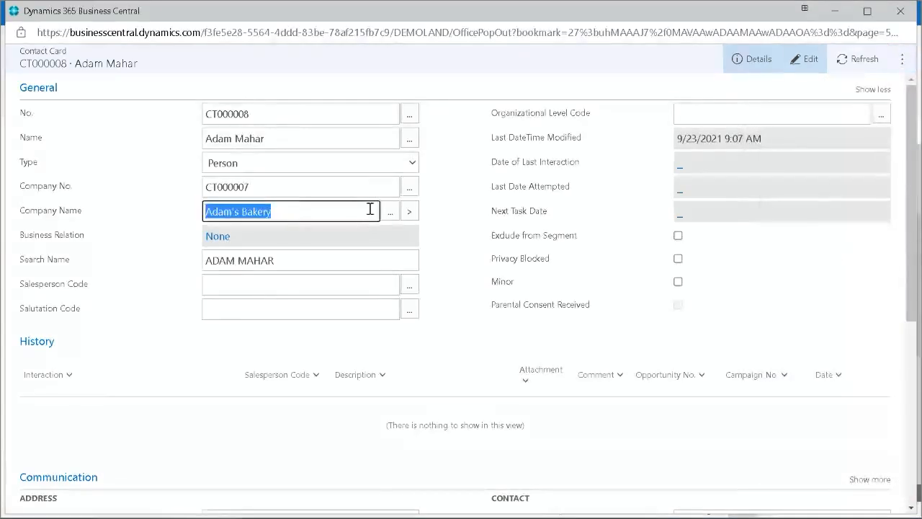
click(408, 211)
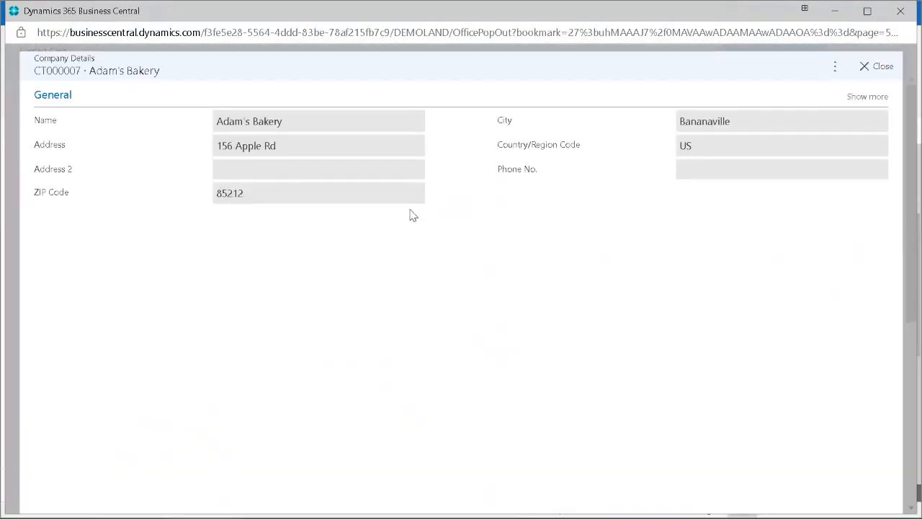
click(883, 96)
click(835, 75)
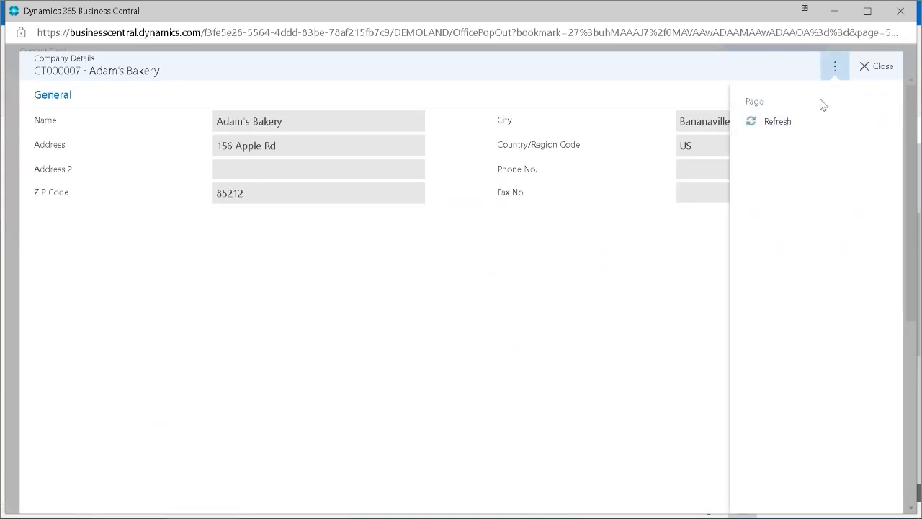
click(868, 73)
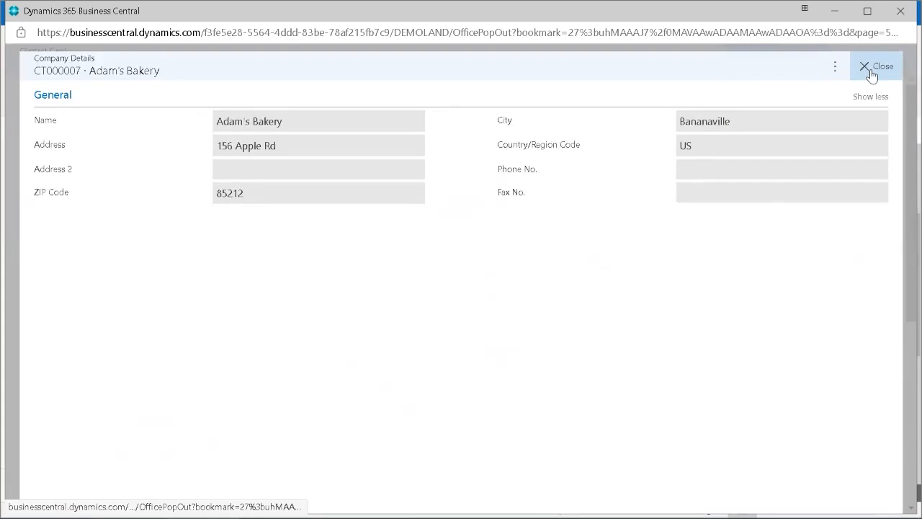
click(871, 70)
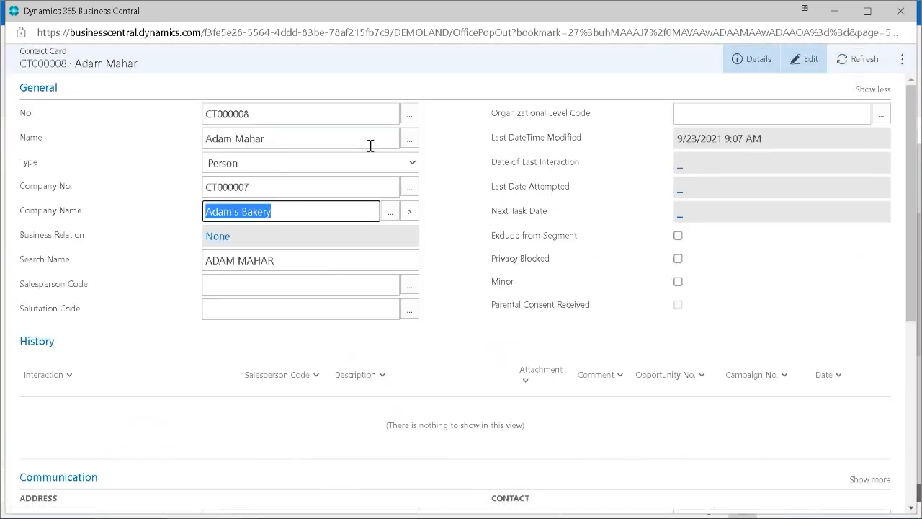
Close the separate contact card window, look over the contact summary and close the Business Central pane
click(902, 20)
scroll(792, 273, down, 3)
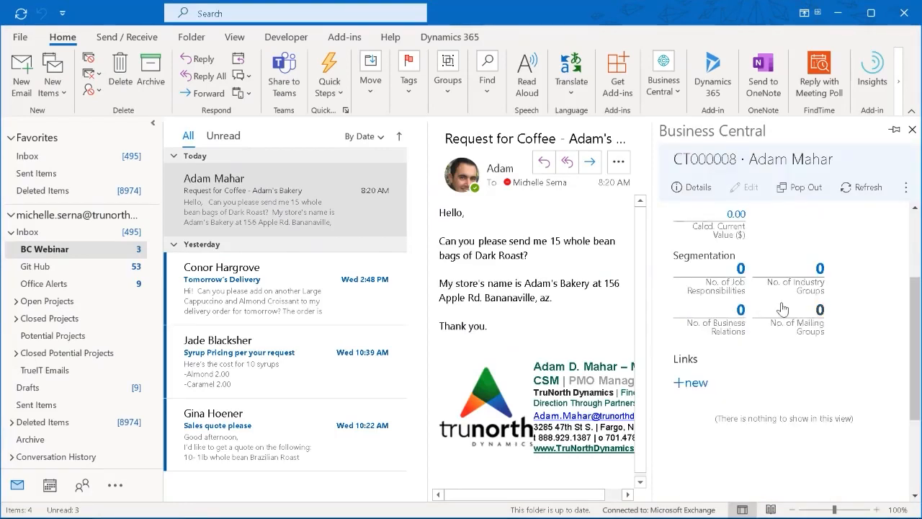
scroll(783, 308, down, 2)
scroll(768, 339, up, 4)
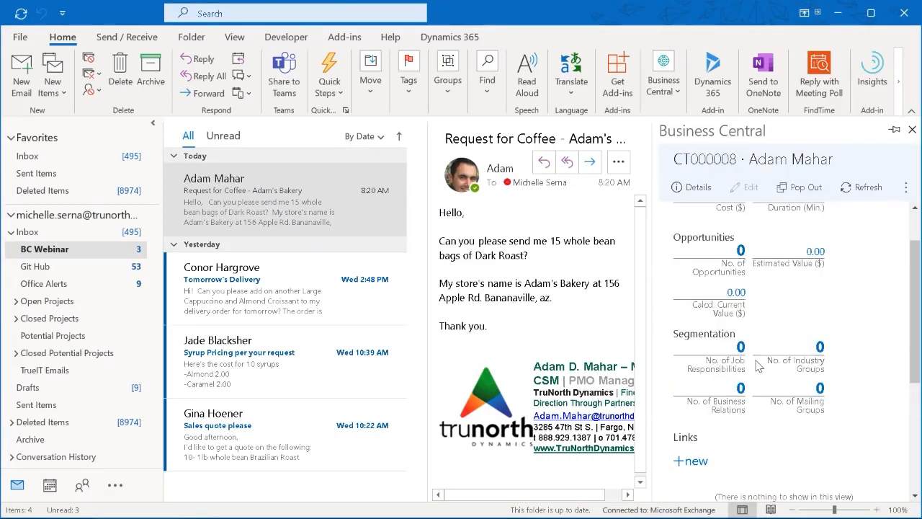
scroll(758, 366, up, 2)
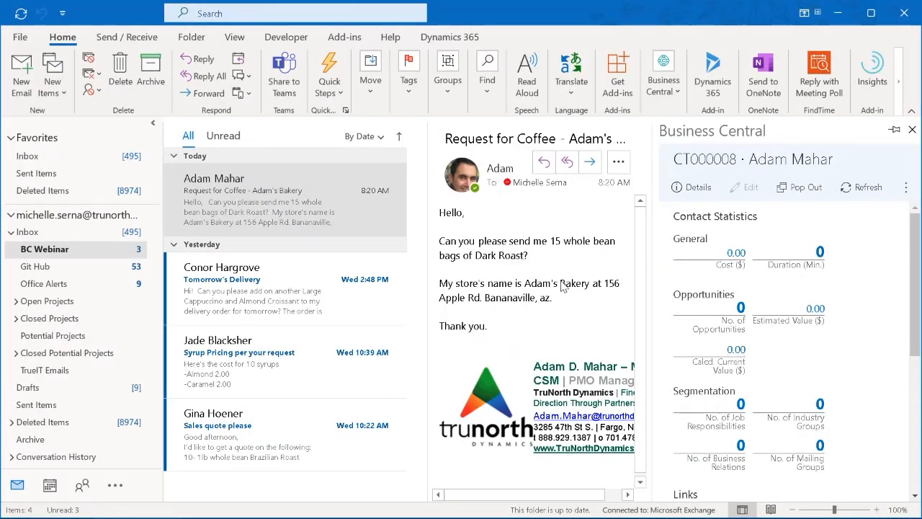
click(914, 131)
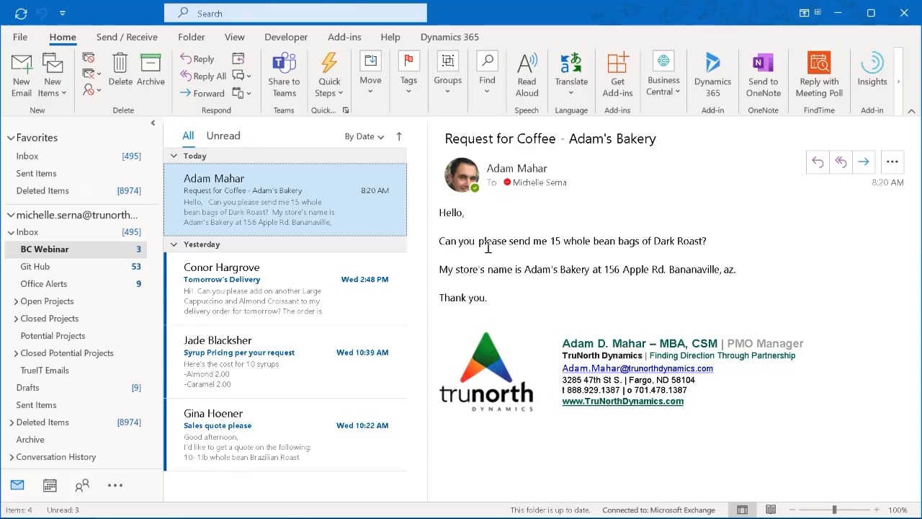
Open the Tomorrow's Delivery email and preview the Business Central invoice linked in its text
click(208, 292)
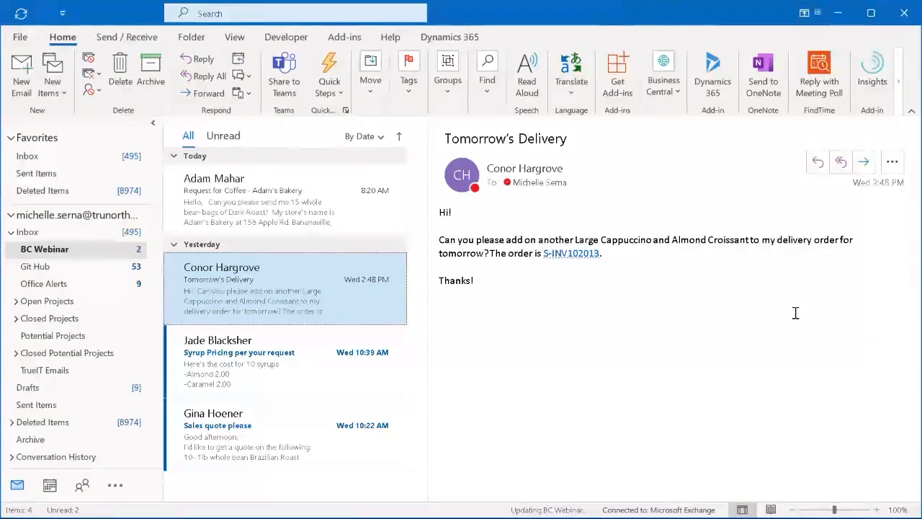
click(580, 255)
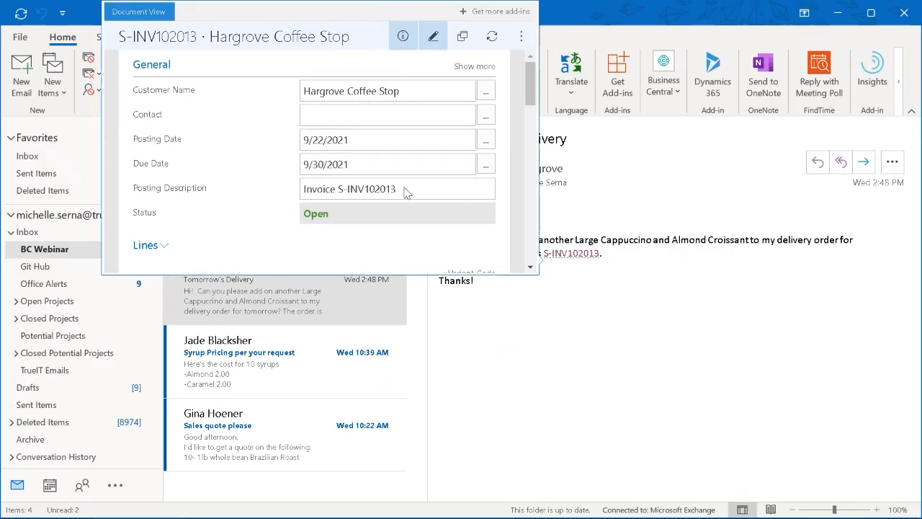
scroll(447, 229, down, 3)
scroll(441, 232, up, 1)
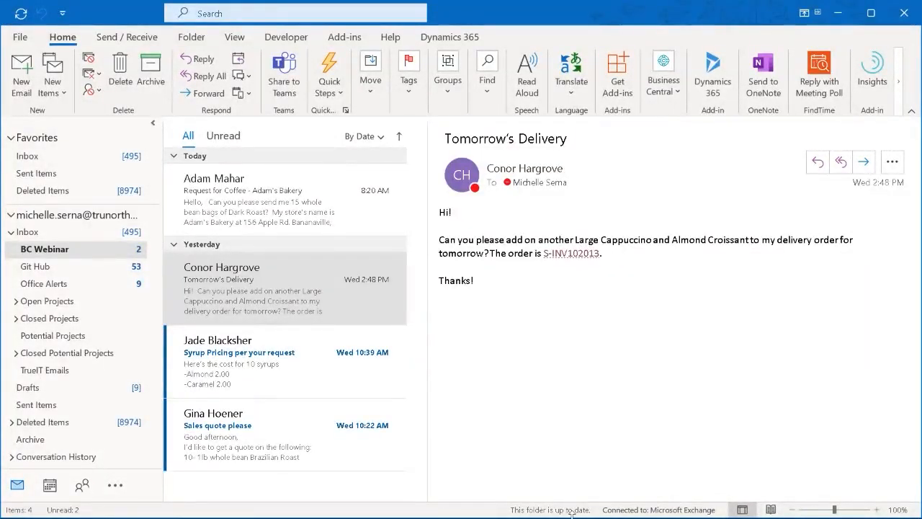
Return to the Tomorrow's Delivery email, reopen its linked invoice and show the quantities of the invoice lines
key(super)
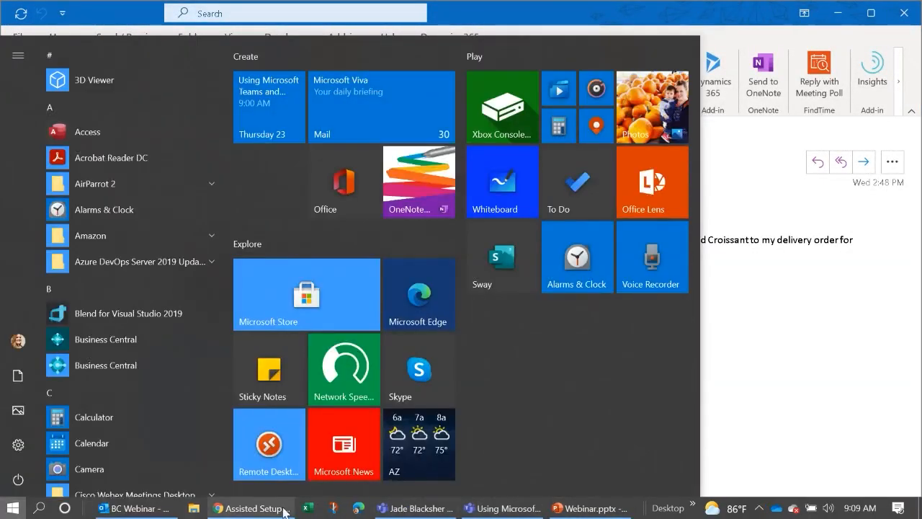
click(148, 511)
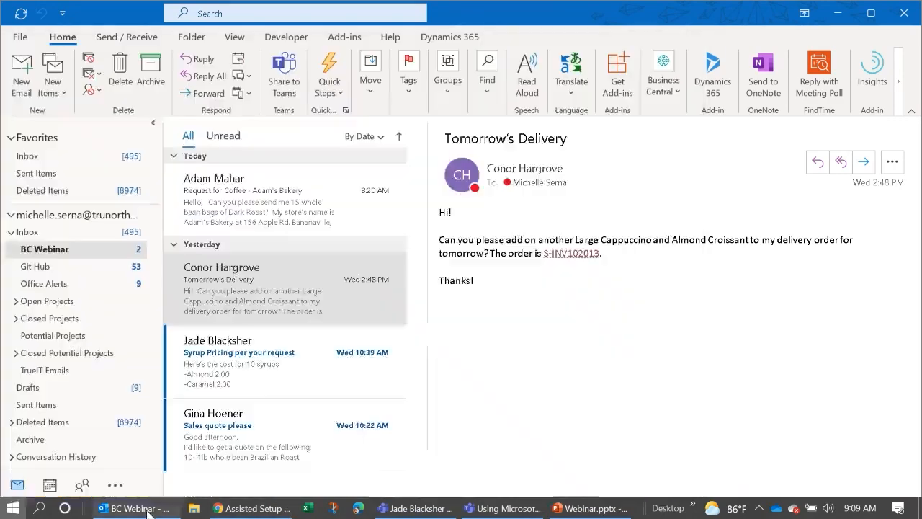
click(581, 257)
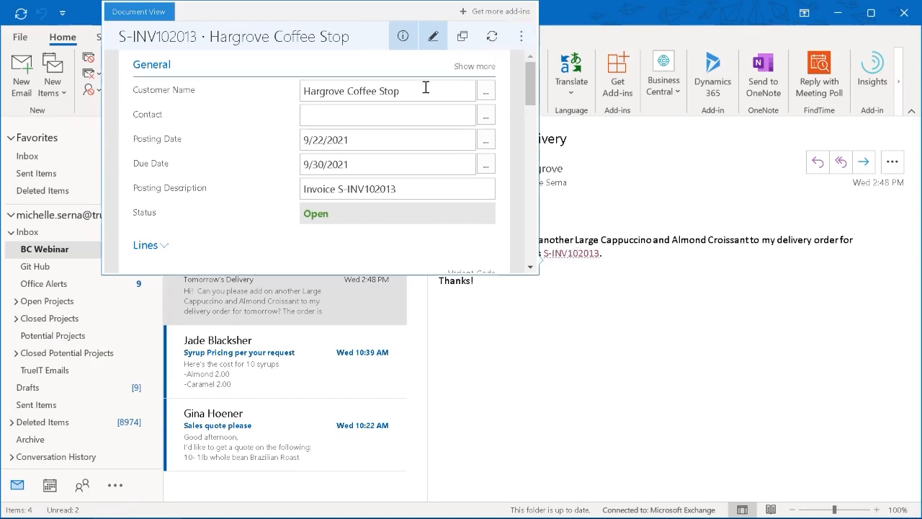
scroll(470, 115, down, 5)
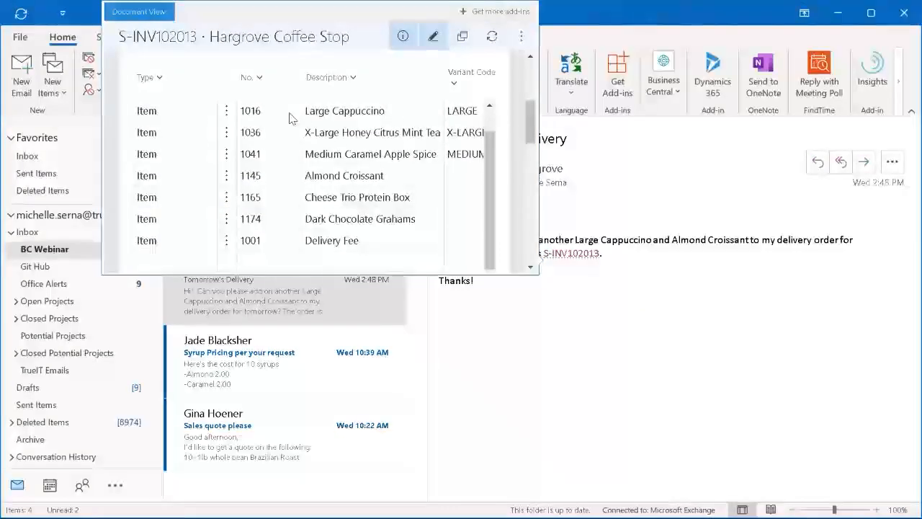
mouse_move(531, 130)
mouse_down()
mouse_move(526, 260)
mouse_move(527, 119)
mouse_up()
drag(209, 269, 241, 269)
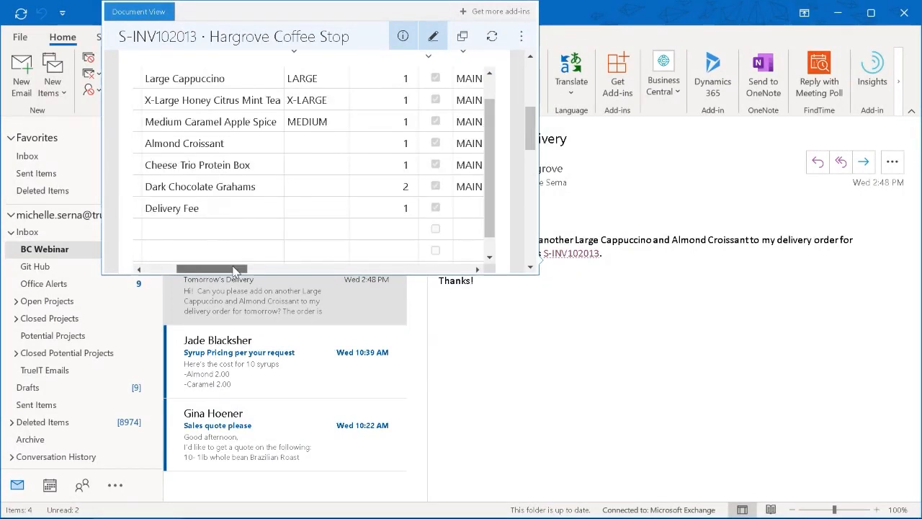
Set the quantity to 2 on both the Large Cappuccino and Almond Croissant invoice lines
click(395, 80)
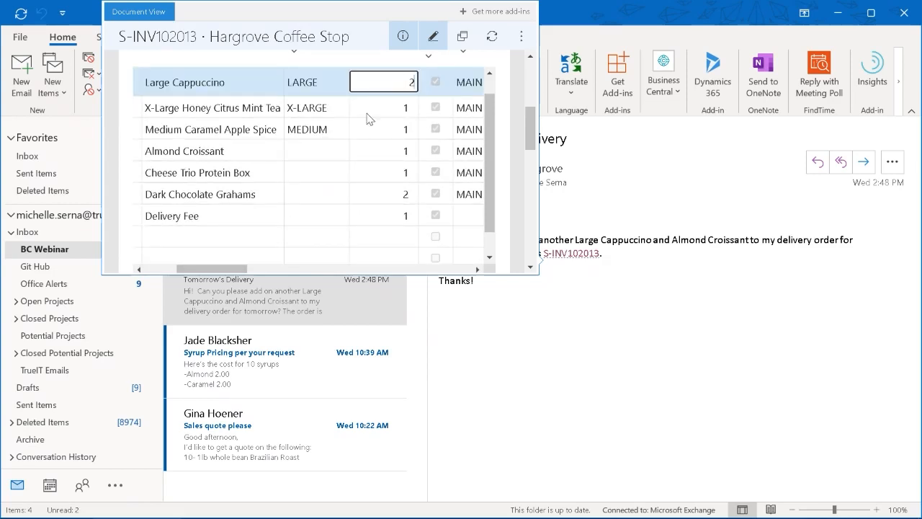
click(400, 149)
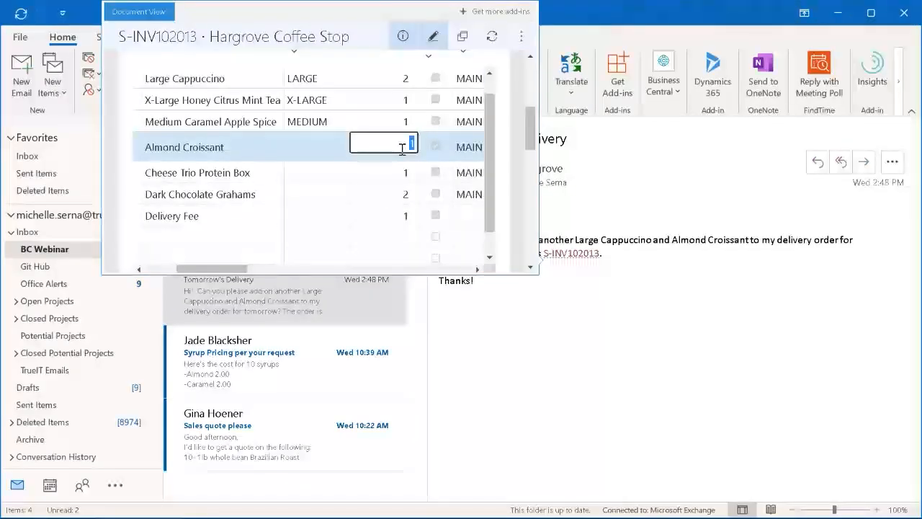
scroll(402, 162, up, 1)
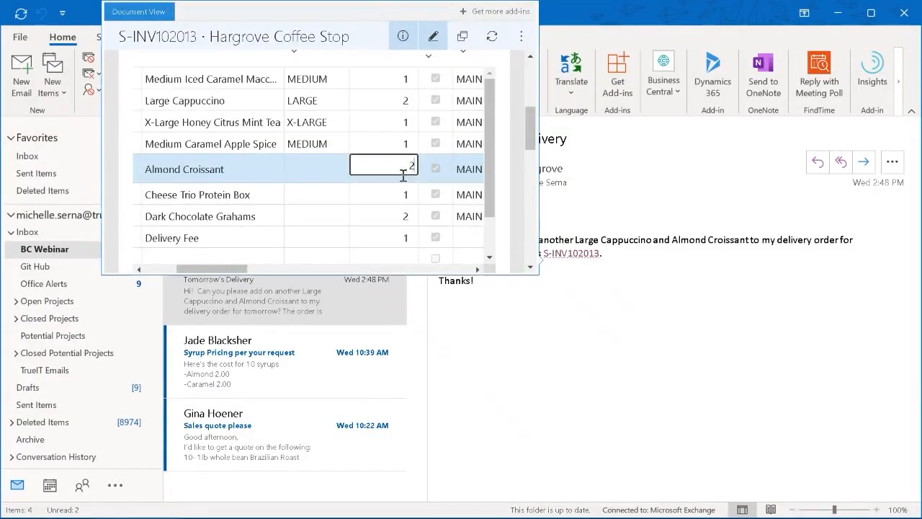
scroll(528, 181, down, 2)
scroll(529, 183, up, 2)
scroll(529, 183, up, 5)
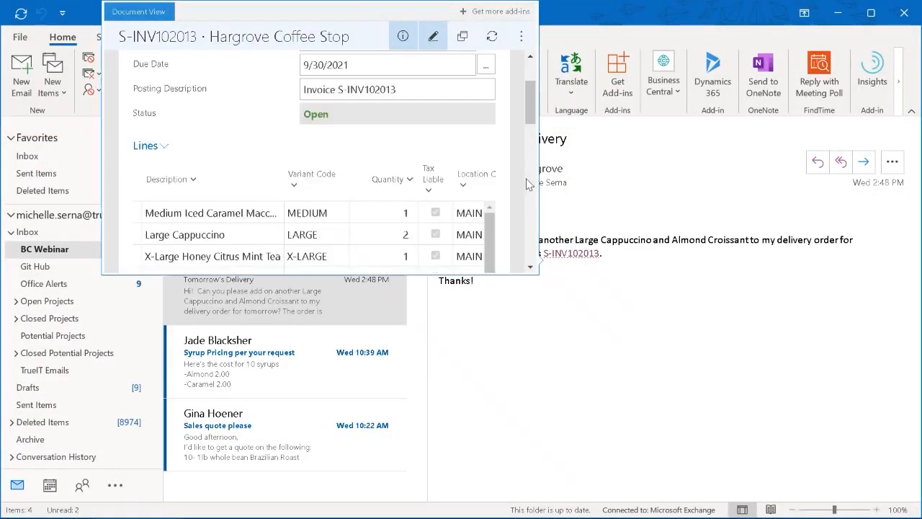
Post and send the updated Hargrove Coffee Stop invoice as a reply to the customer's email
click(525, 36)
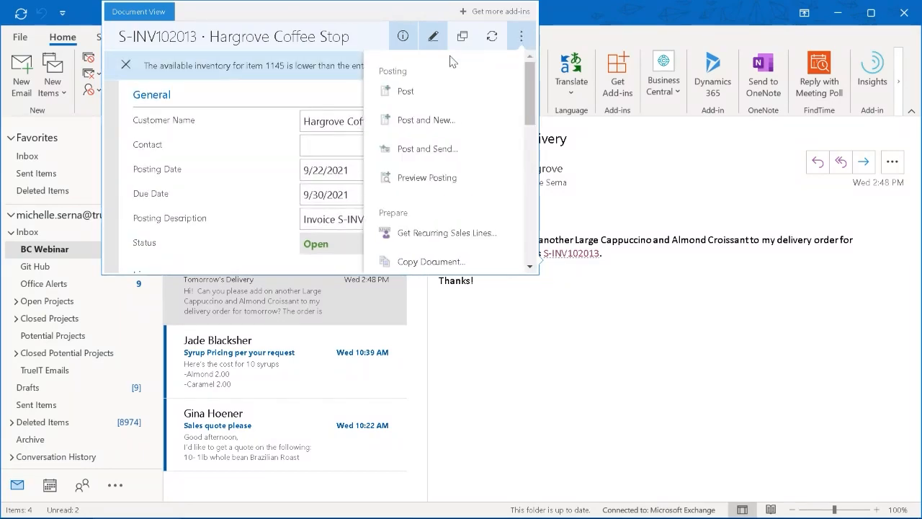
click(404, 92)
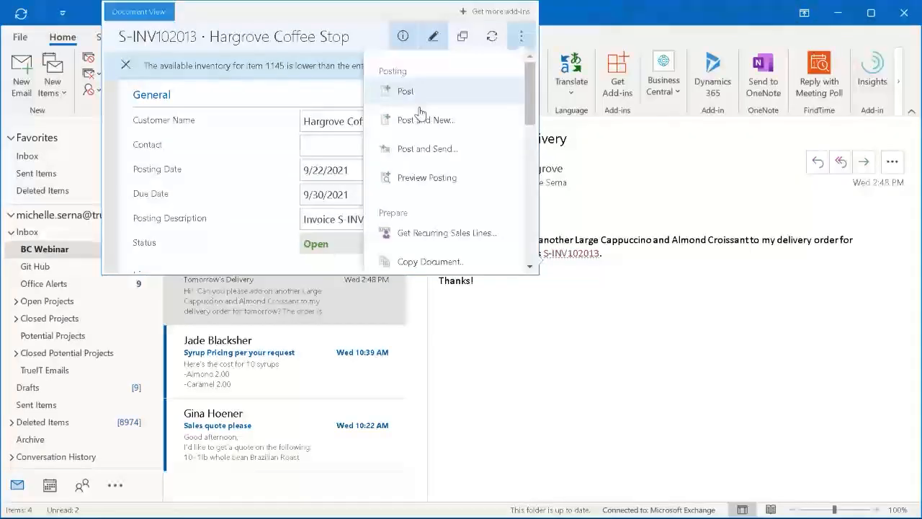
click(423, 152)
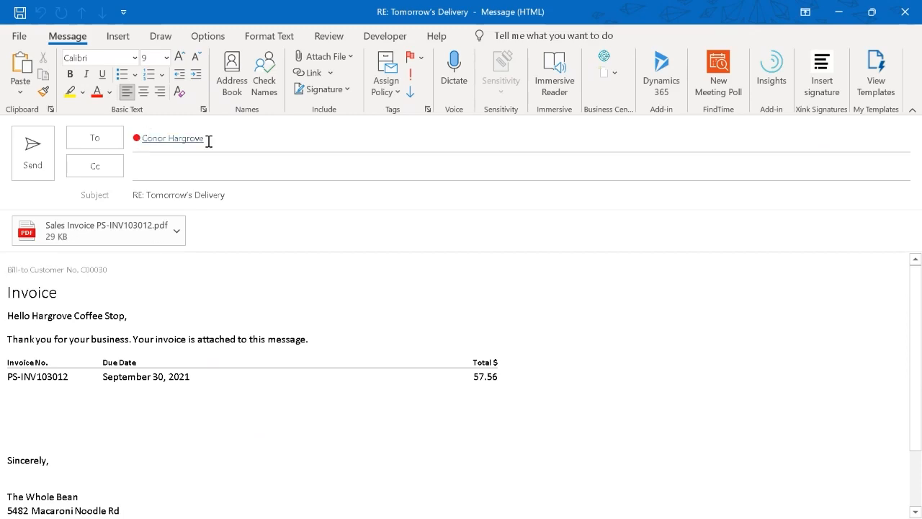
Open the sales invoice PDF attached to the reply, check its header and line items, and close it
click(71, 230)
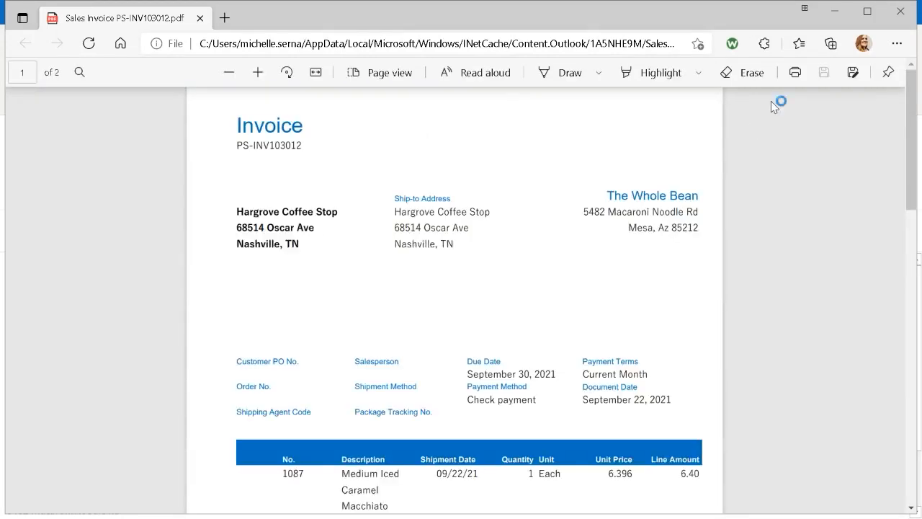
scroll(469, 253, down, 8)
scroll(461, 286, up, 5)
scroll(461, 286, up, 3)
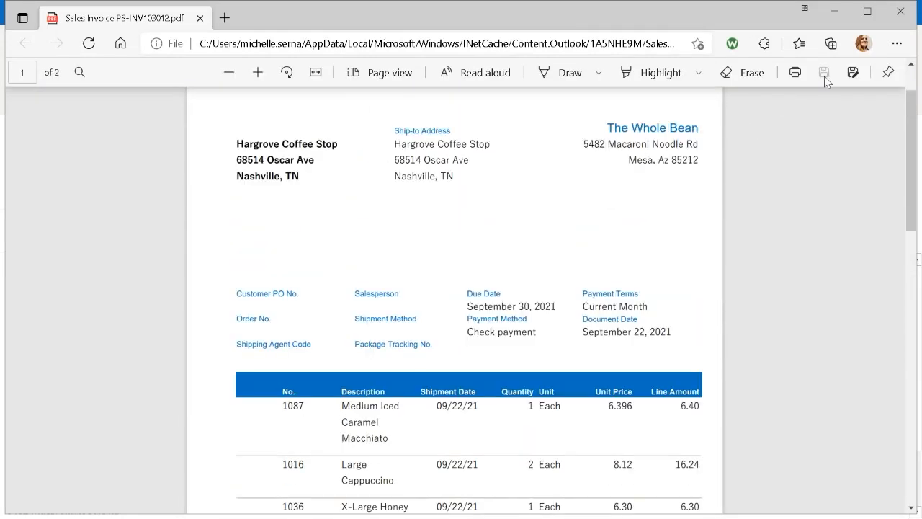
click(901, 11)
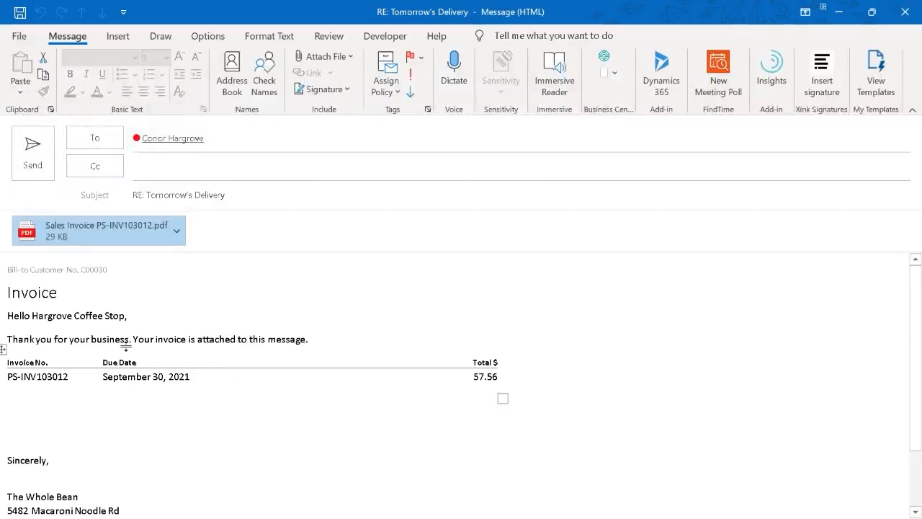
Above the invoice text, add a "Hi" greeting with the customer's first name and "I've updated your order and the invoice is attached for payment."
click(16, 257)
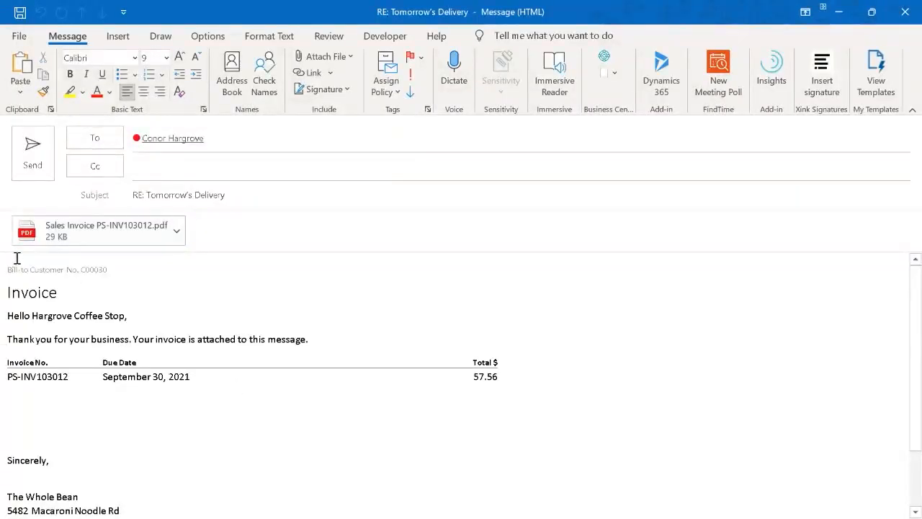
key(Return)
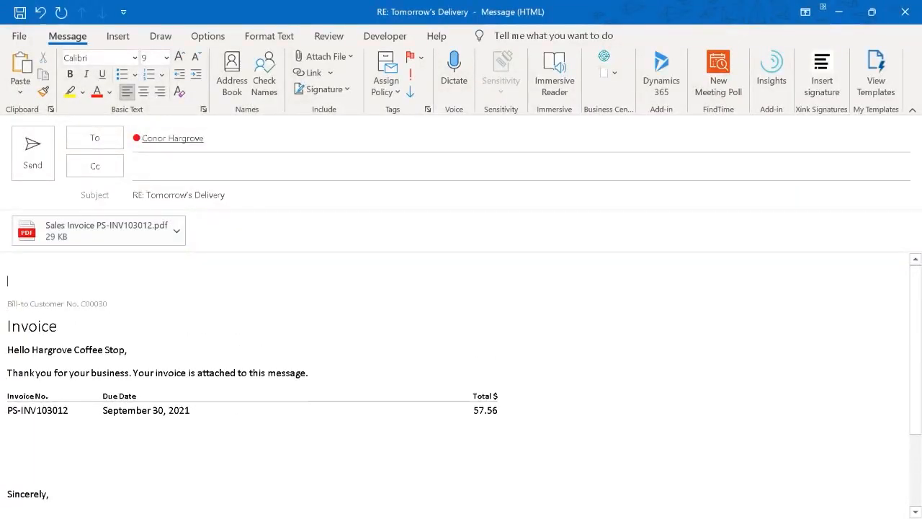
text(Hi Conor!)
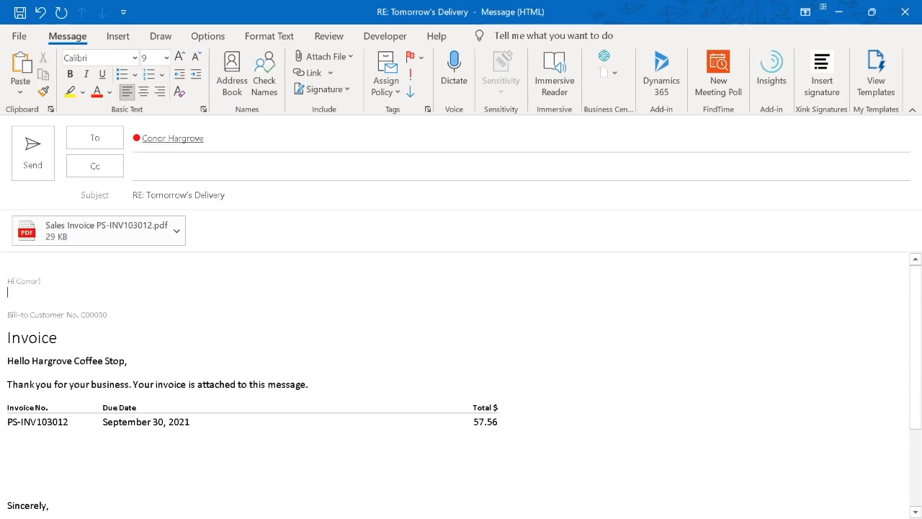
key(Return)
text(I've up)
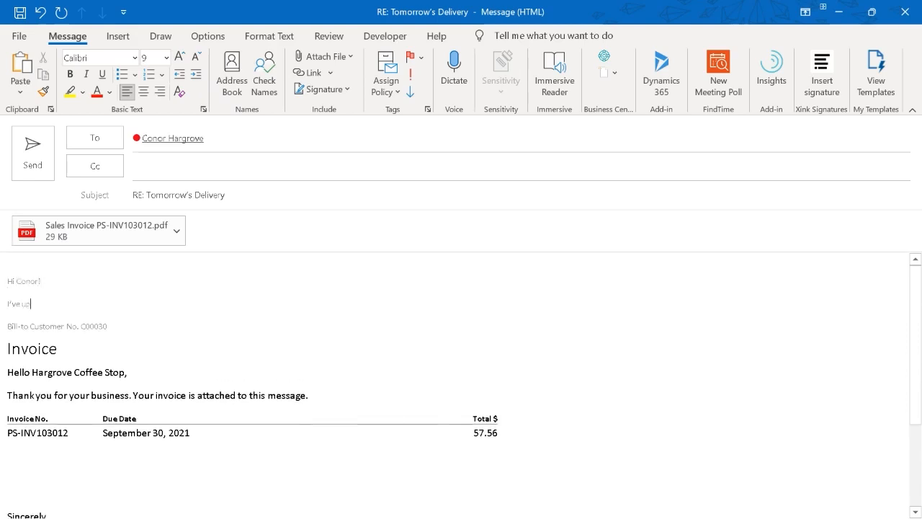
text(dated your order and the invoice is attached for payment.)
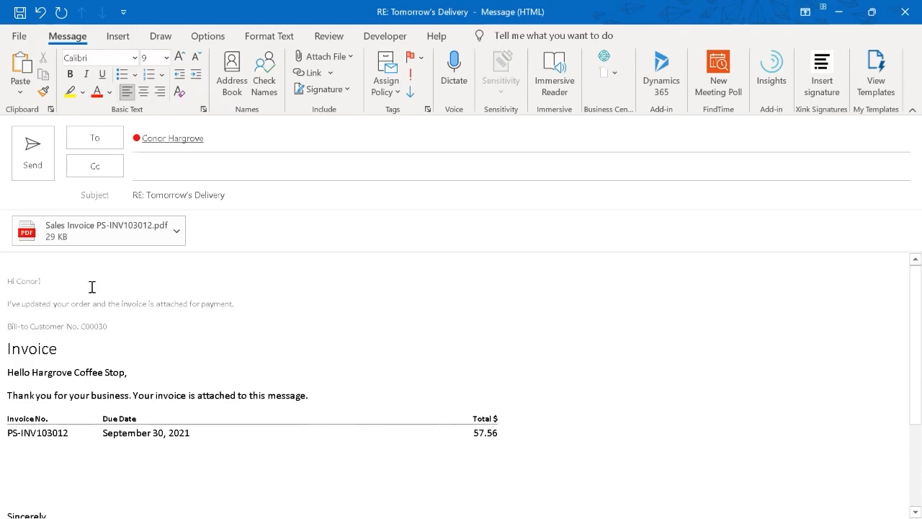
Look over the reply's invoice summary and closing lines, and minimize the reply window
scroll(134, 311, down, 4)
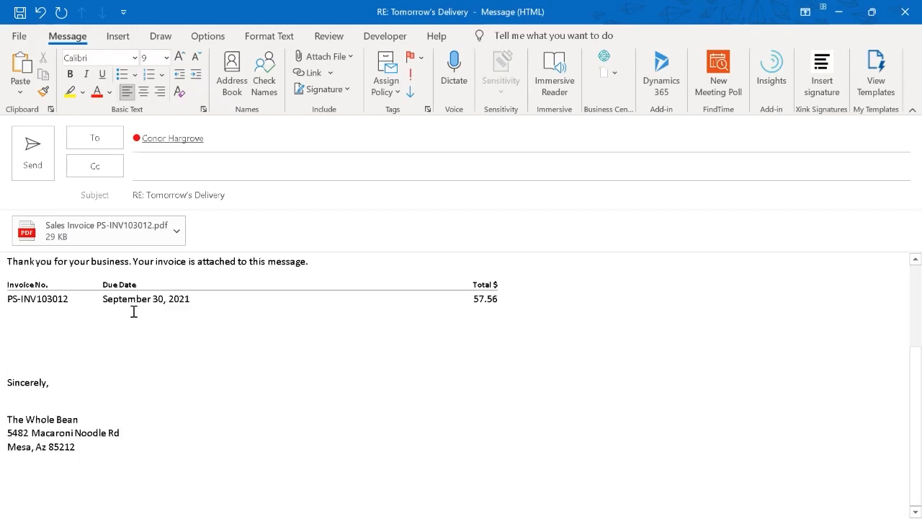
scroll(136, 267, up, 1)
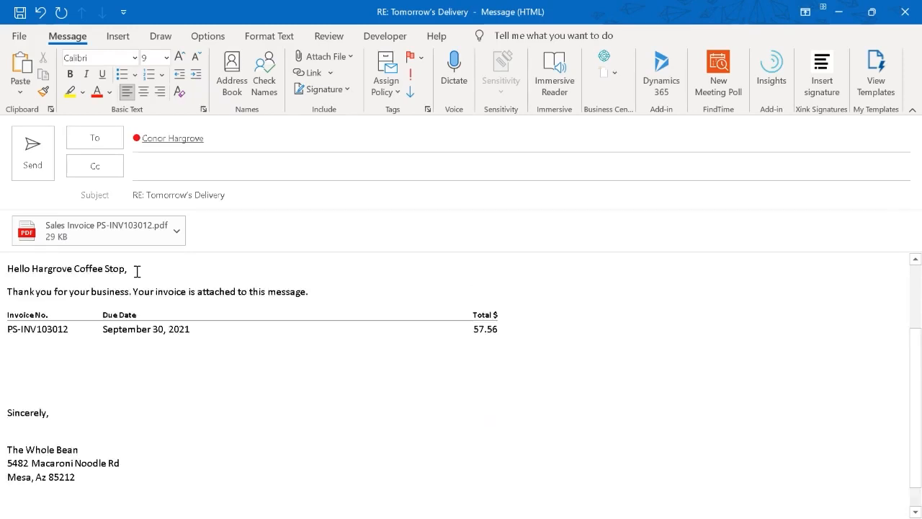
scroll(83, 323, down, 1)
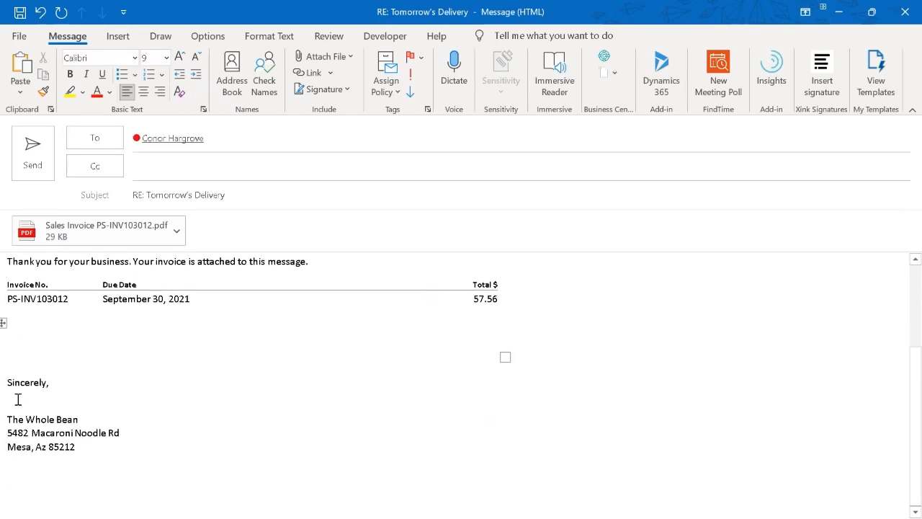
scroll(389, 406, up, 4)
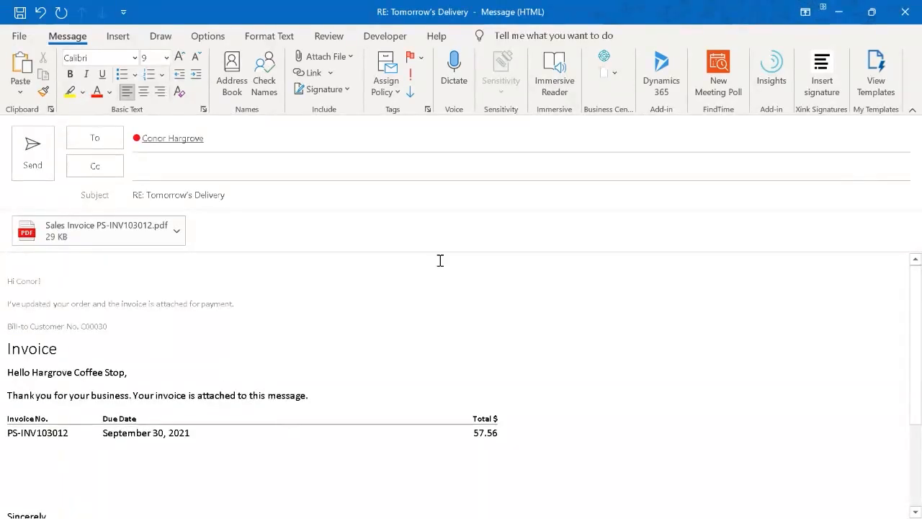
click(839, 12)
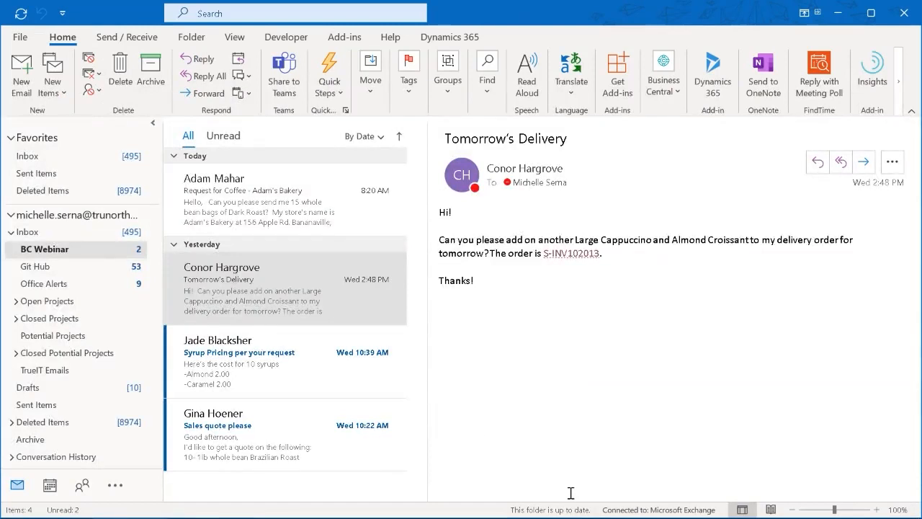
Open Contact Insights for the Tomorrow's Delivery sender and look through Hargrove Coffee Stop's details, sales history and statistics down to the notes
click(670, 89)
click(668, 132)
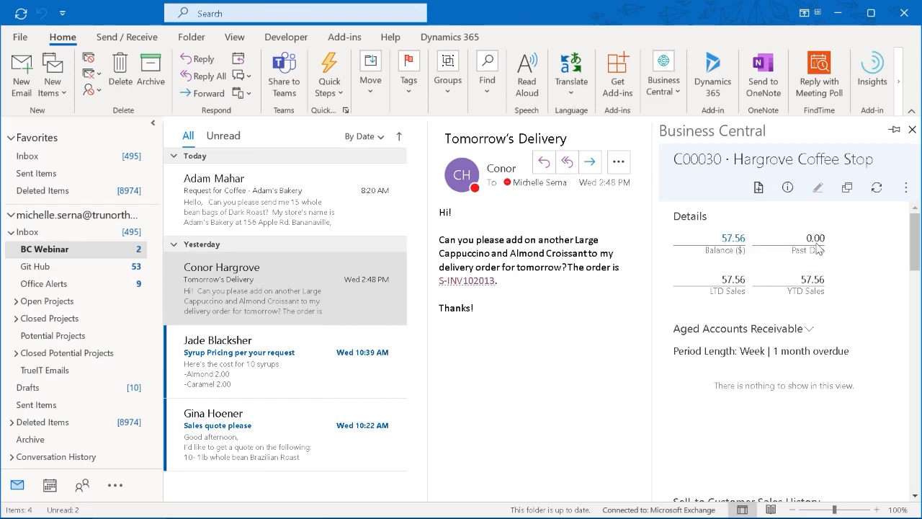
scroll(836, 288, down, 3)
scroll(835, 288, down, 6)
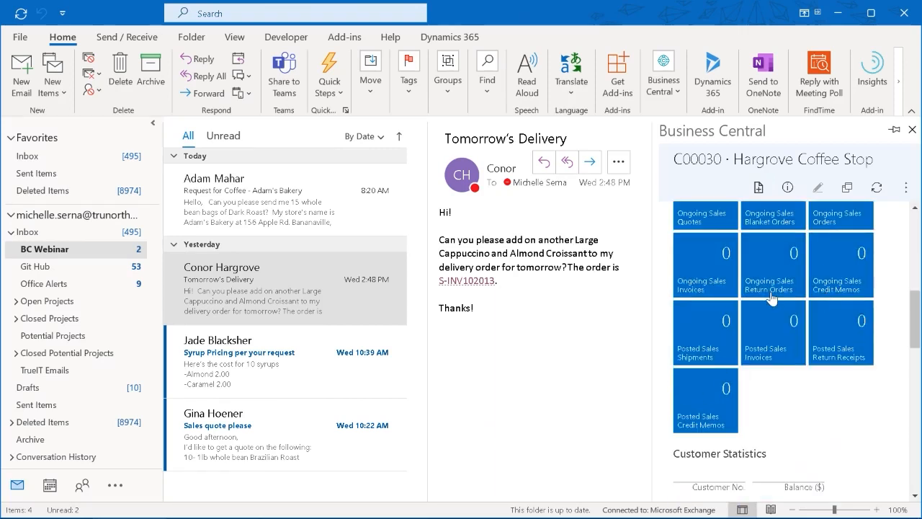
scroll(792, 332, down, 15)
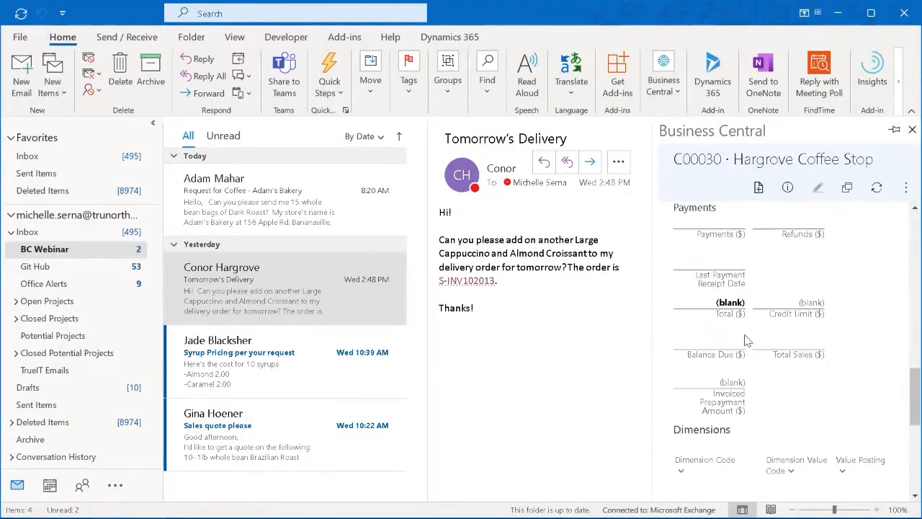
scroll(747, 340, down, 3)
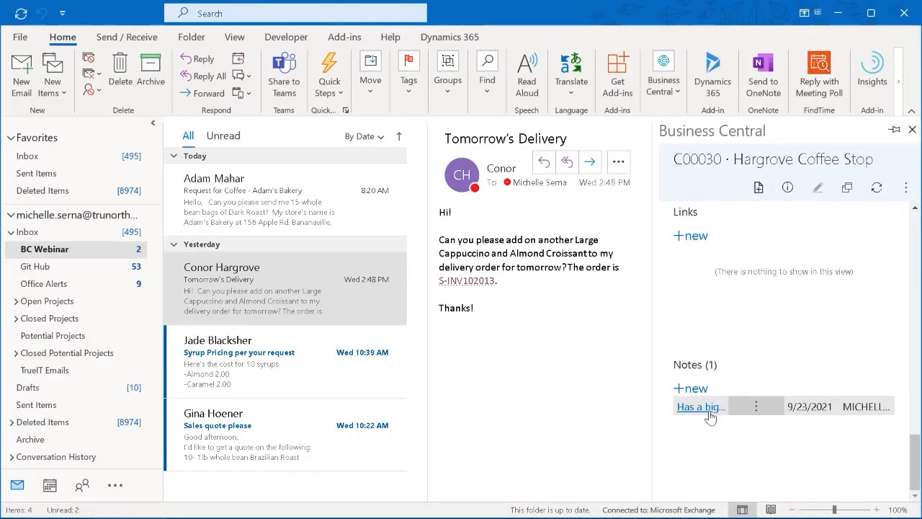
Read and close the note on Hargrove Coffee Stop, and compare the full customer card with its details overview
click(711, 416)
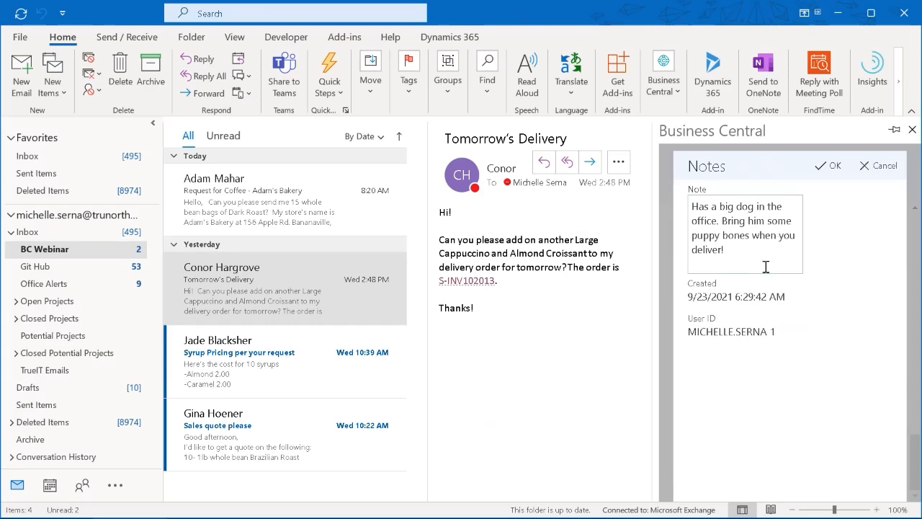
click(829, 167)
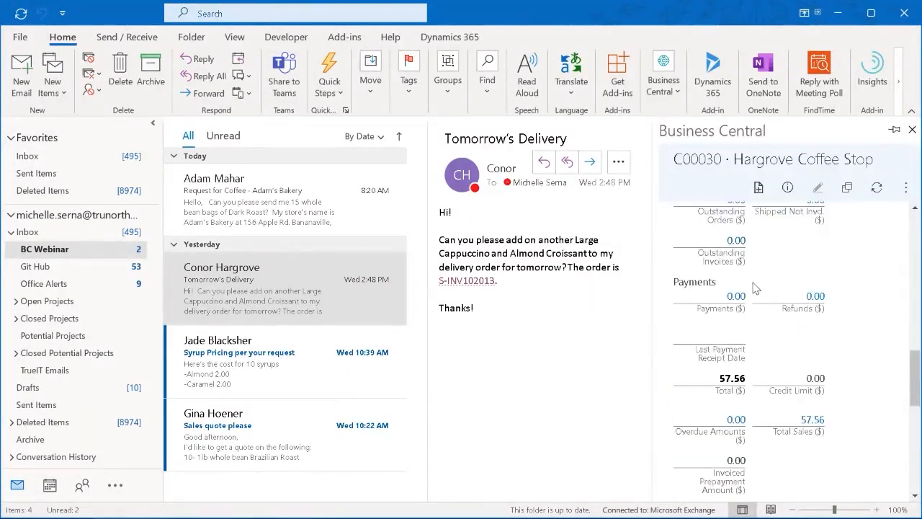
click(785, 195)
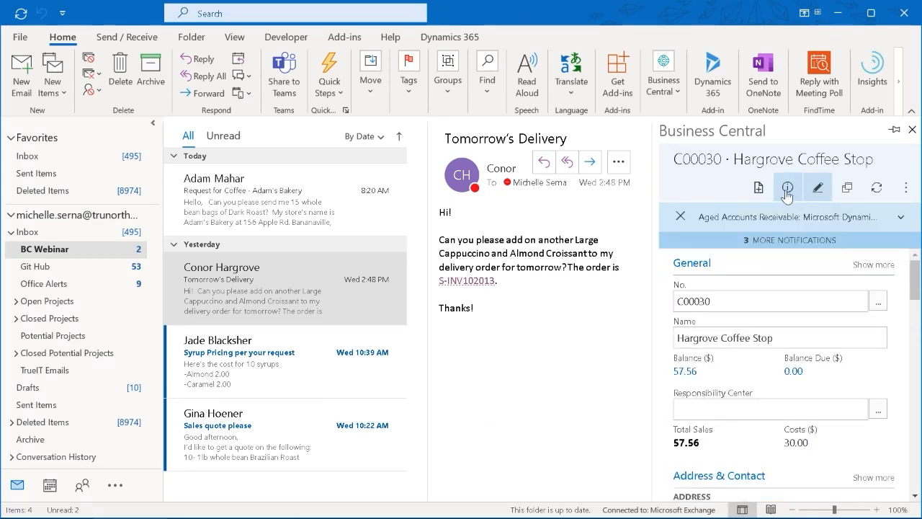
click(788, 193)
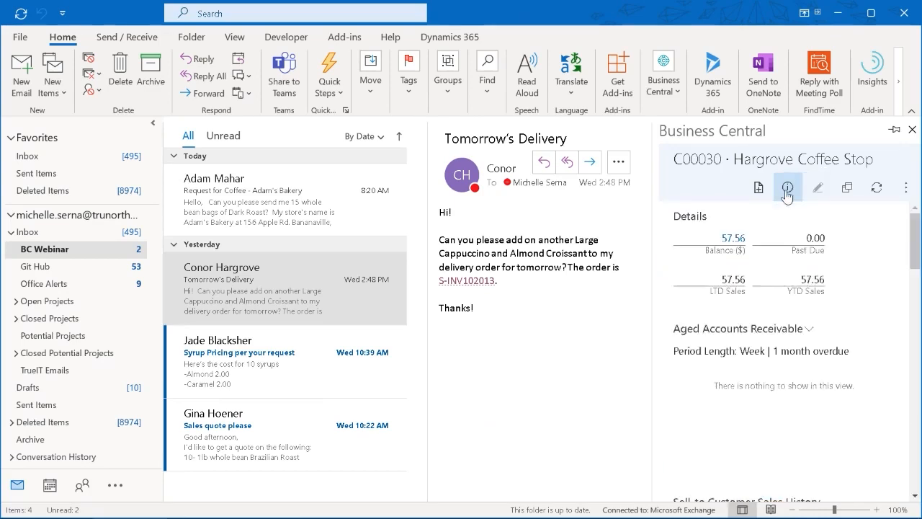
Look through the actions available for Hargrove Coffee Stop, from approvals to customer entries, and close the Business Central pane
click(905, 190)
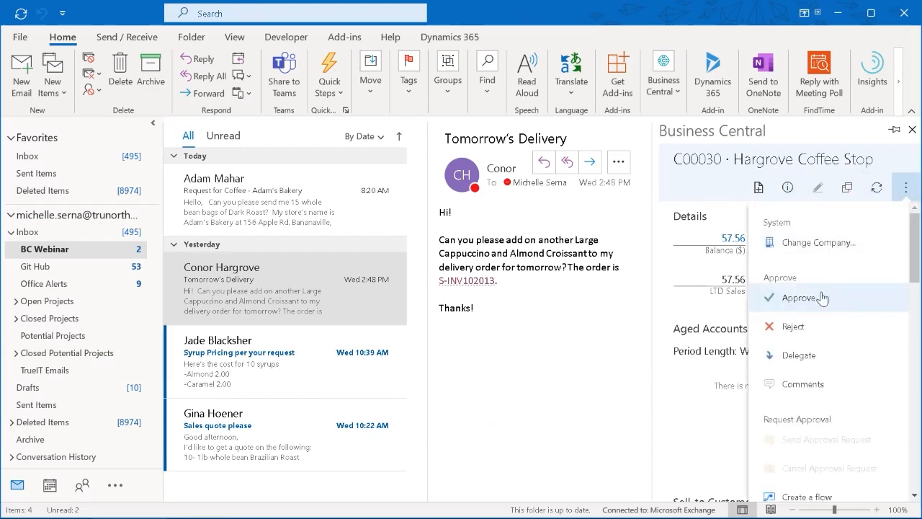
scroll(821, 298, down, 1)
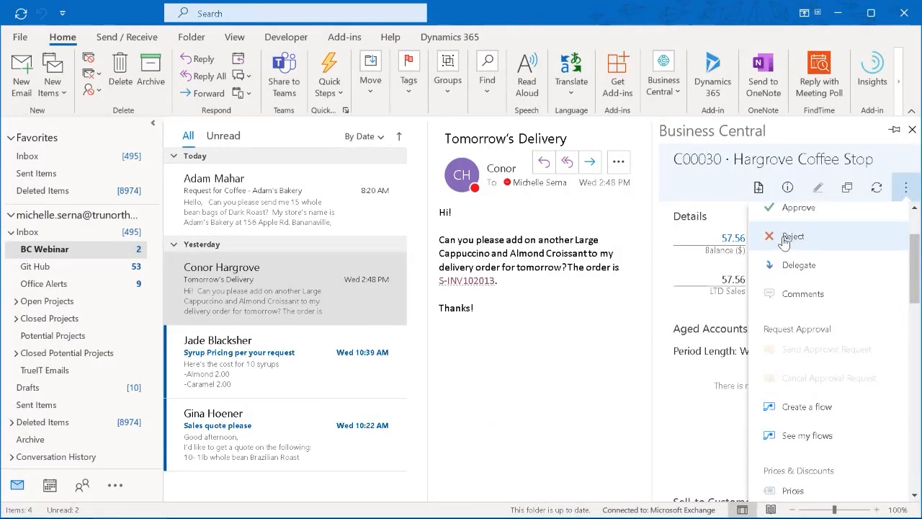
scroll(785, 274, down, 2)
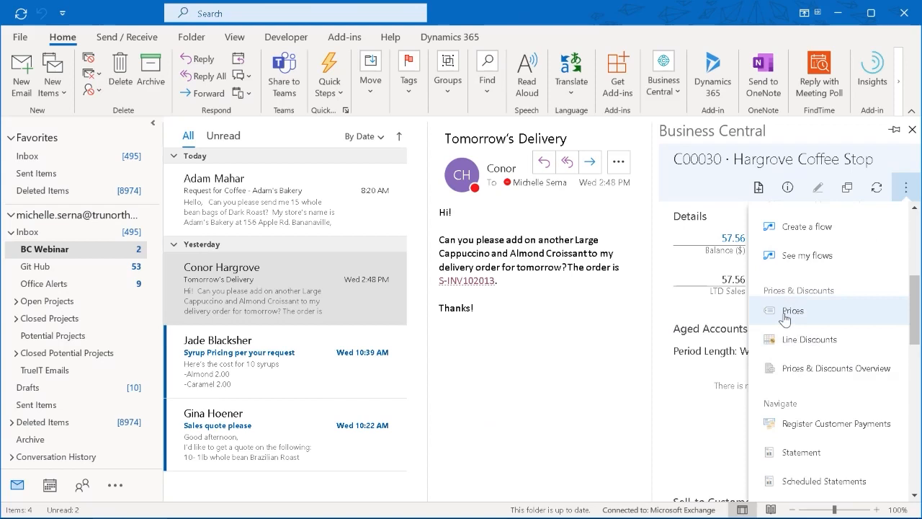
scroll(879, 351, down, 2)
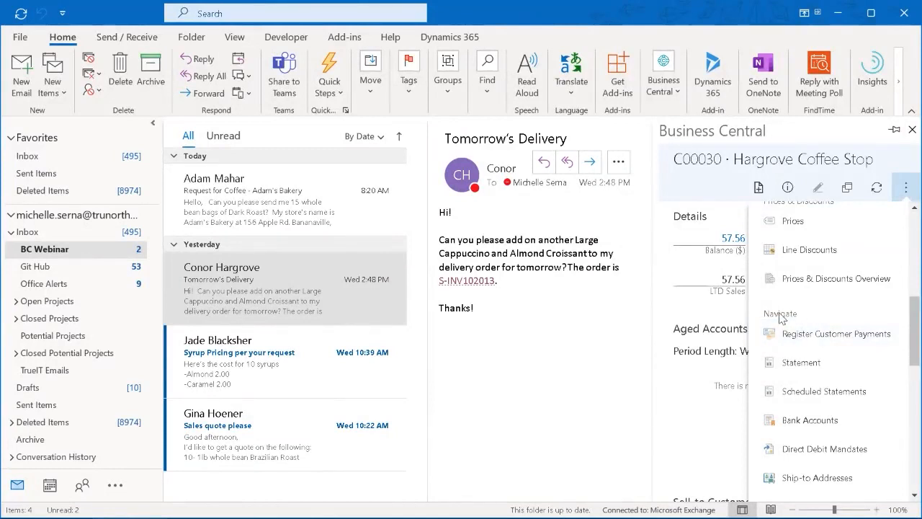
scroll(799, 353, down, 4)
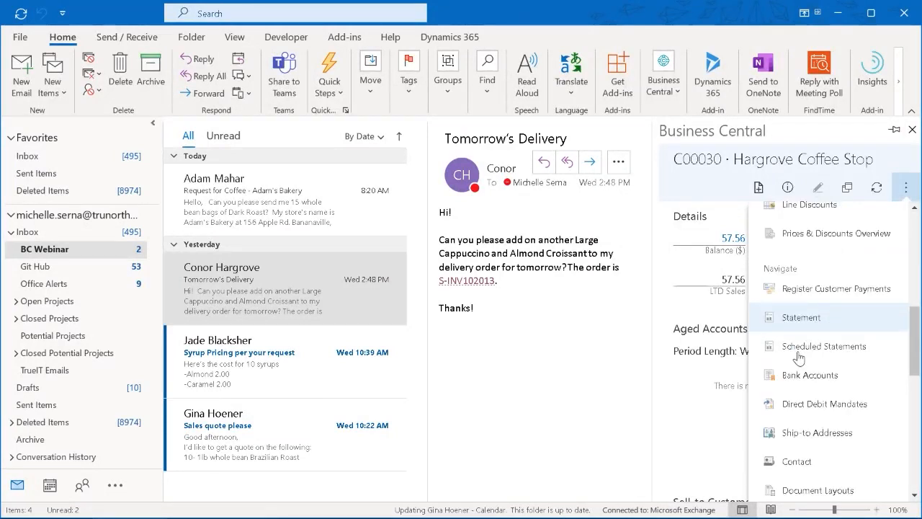
scroll(793, 398, down, 8)
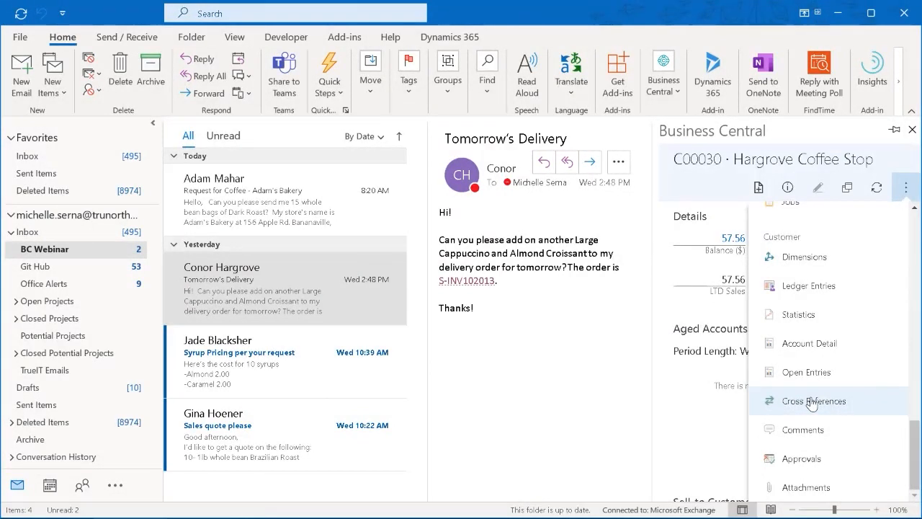
click(912, 131)
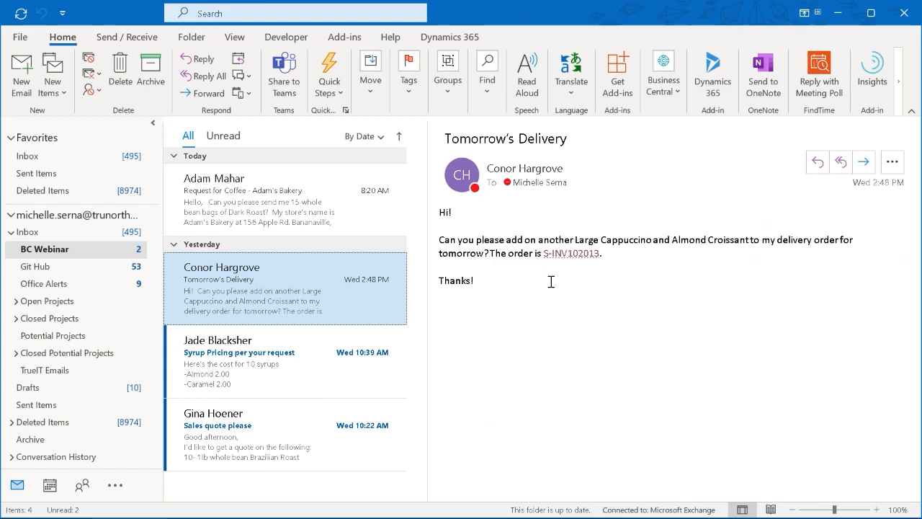
Open the "Sales quote please" email and create a new Business Central sales quote for its sender
click(315, 458)
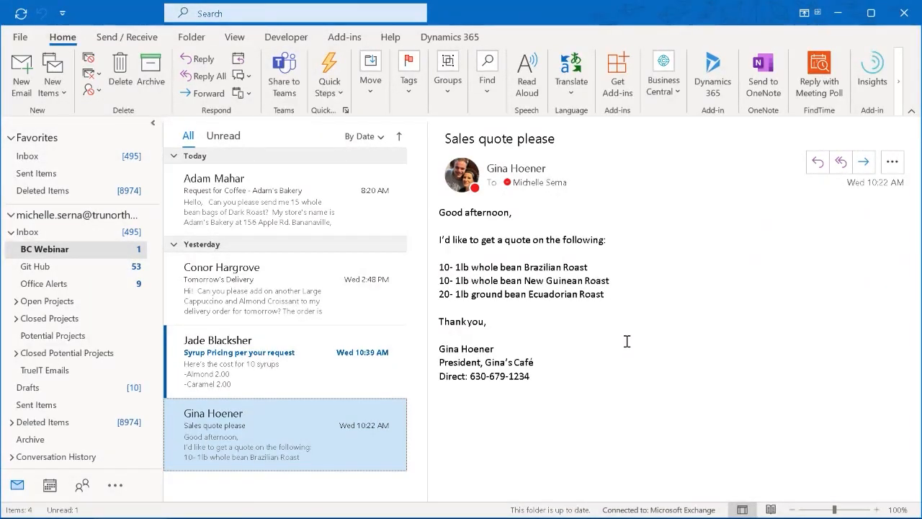
click(670, 96)
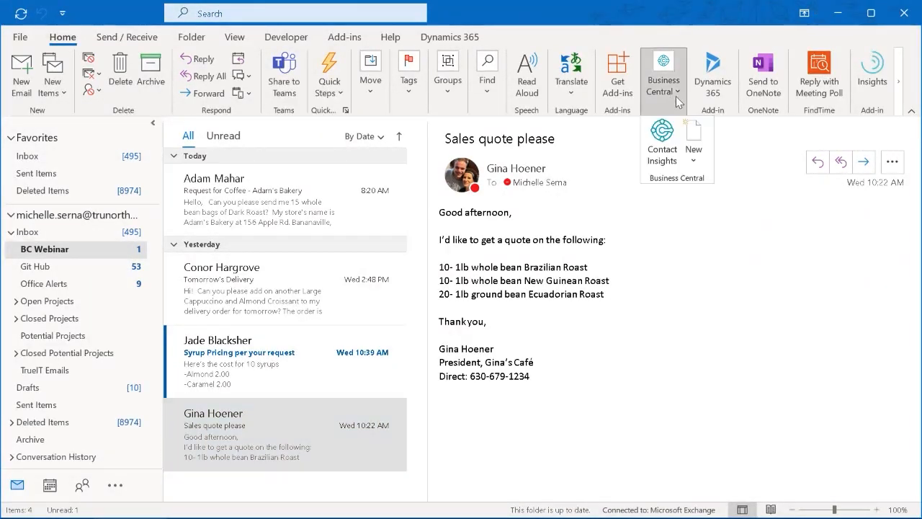
click(696, 163)
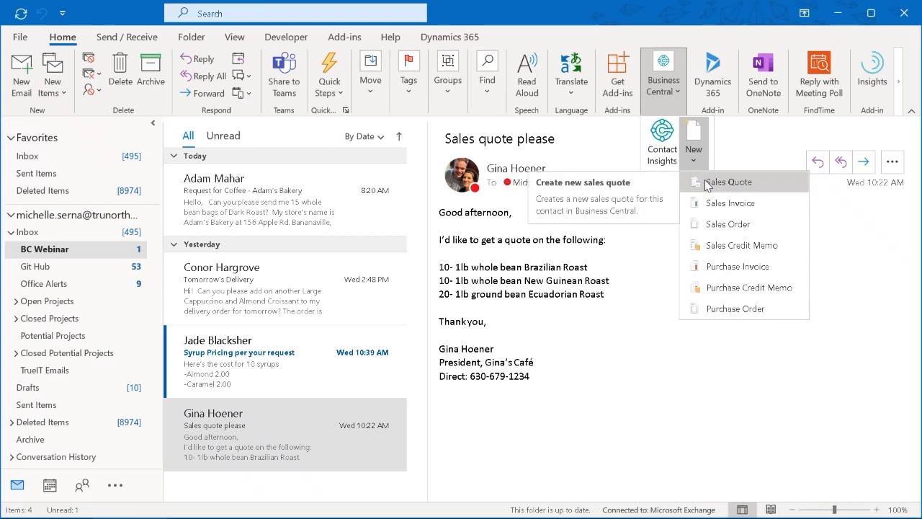
click(708, 184)
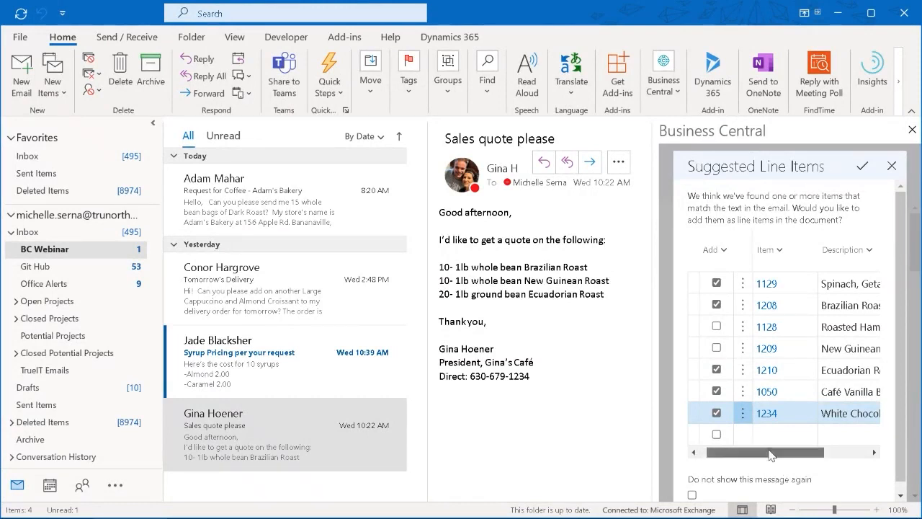
In the suggested line items, exclude the spinach, Café Vanilla and White Chocolate items and include New Guinean Roast
drag(762, 453, 807, 453)
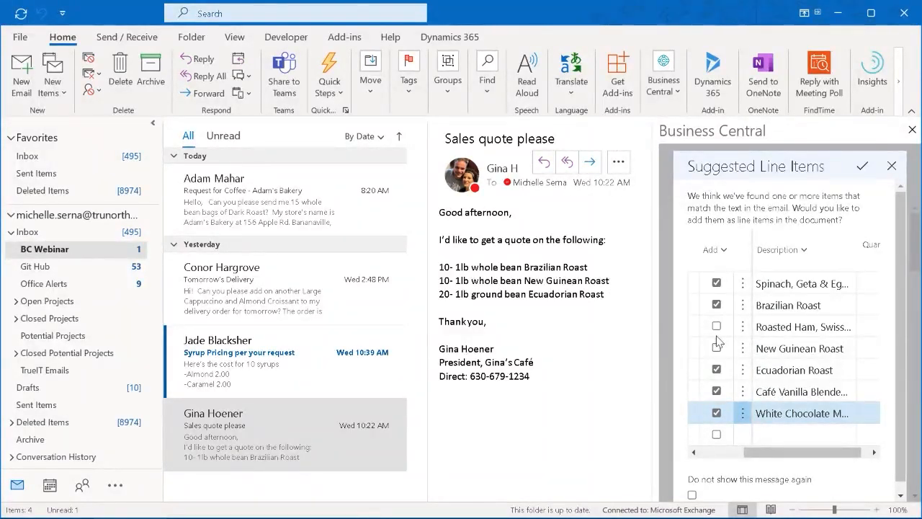
click(717, 283)
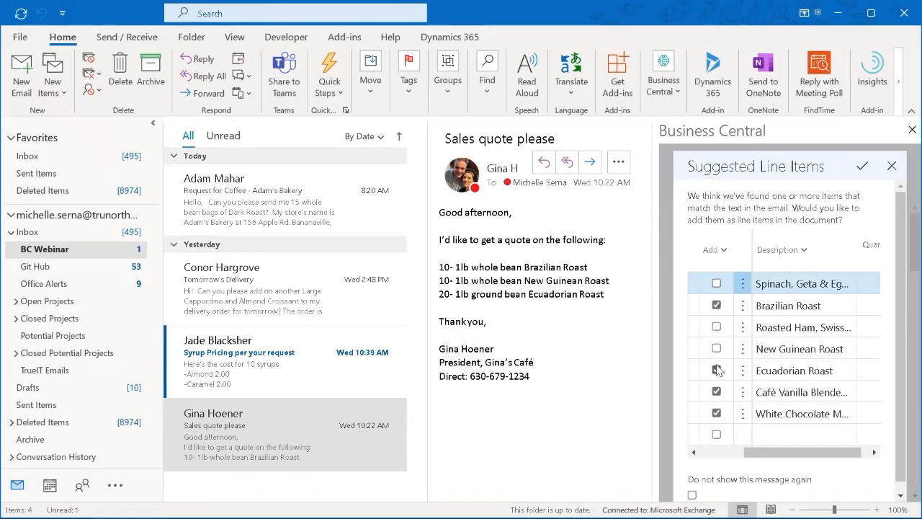
click(716, 392)
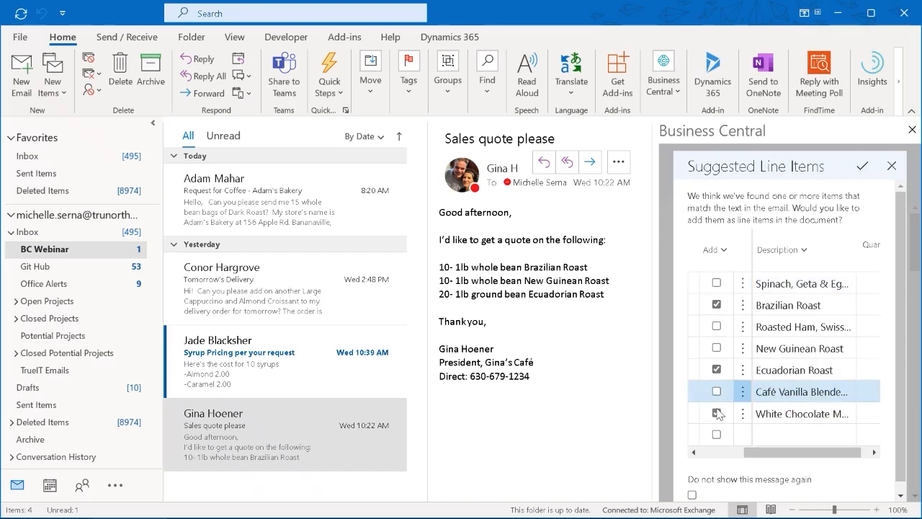
click(717, 413)
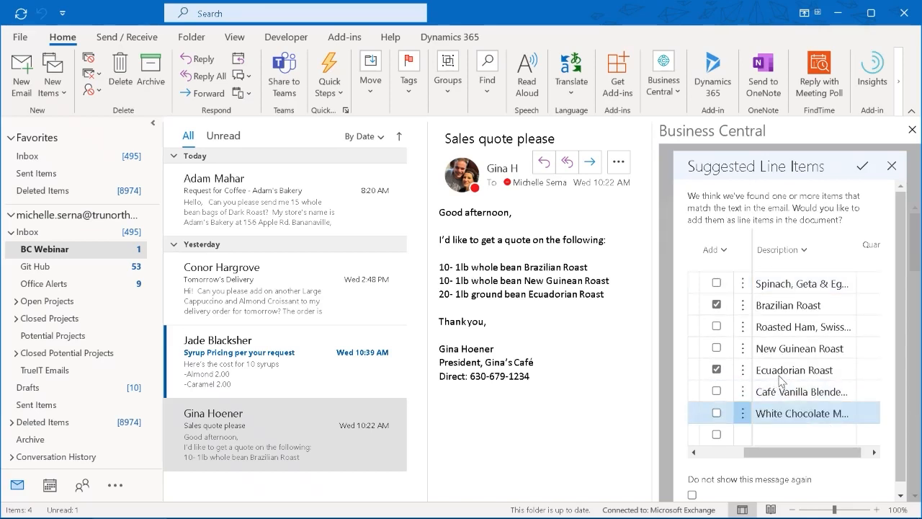
click(717, 349)
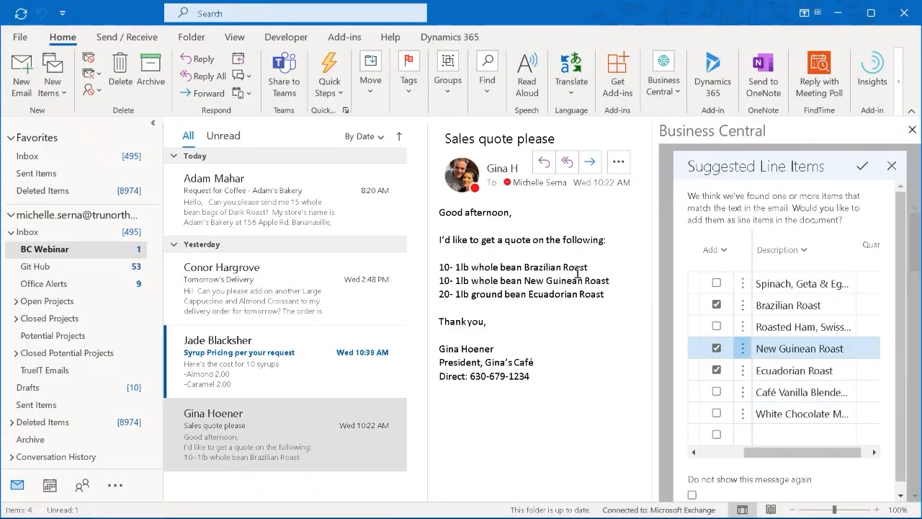
Set the suggested quantities to 10 Brazilian Roast, 20 New Guinean Roast and 10 Ecuadorian Roast, and accept the items into the quote
drag(801, 452, 854, 456)
click(775, 304)
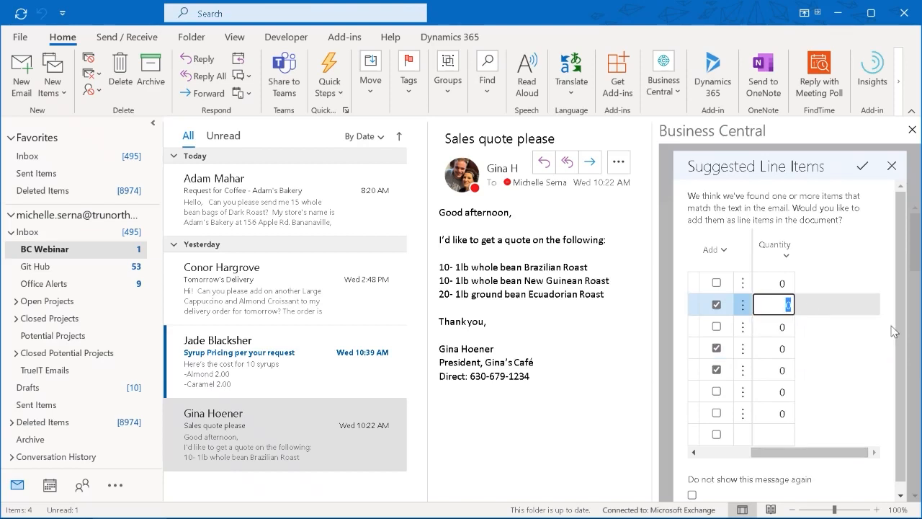
text(10)
key(Down)
key(Down)
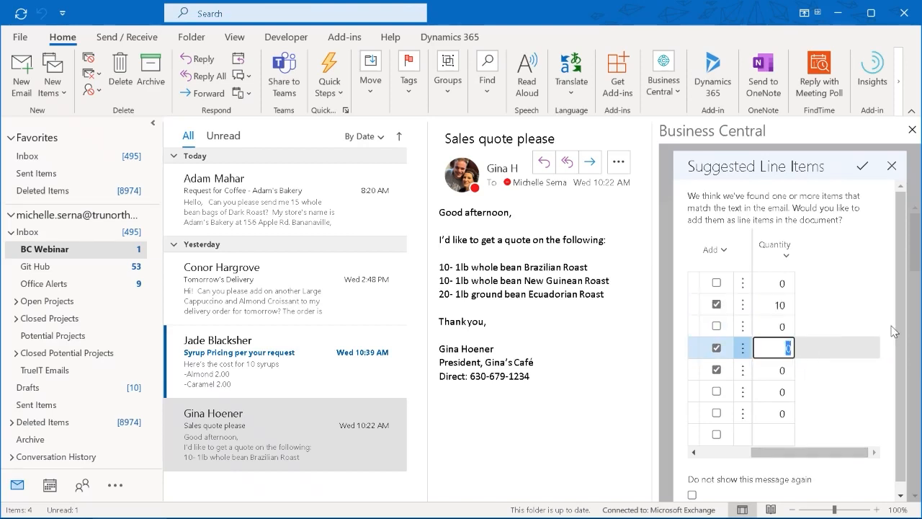
key(Down)
text(10)
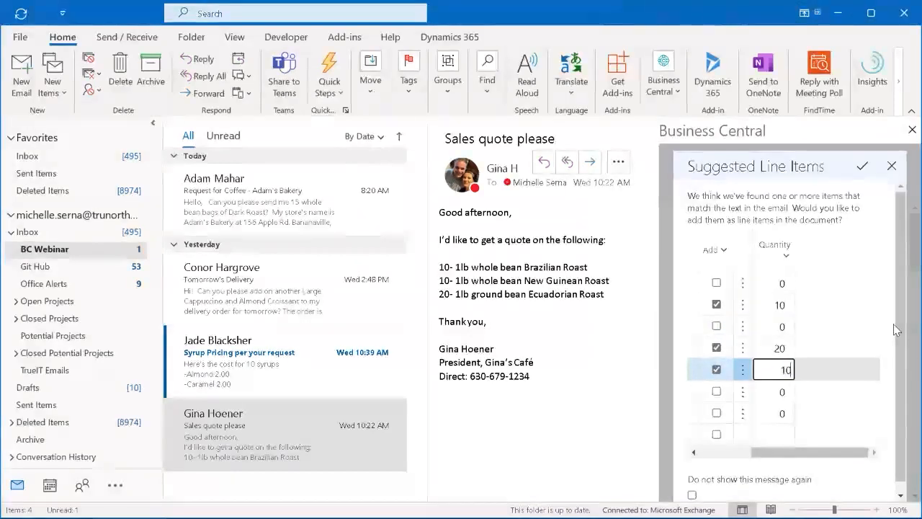
drag(812, 452, 706, 463)
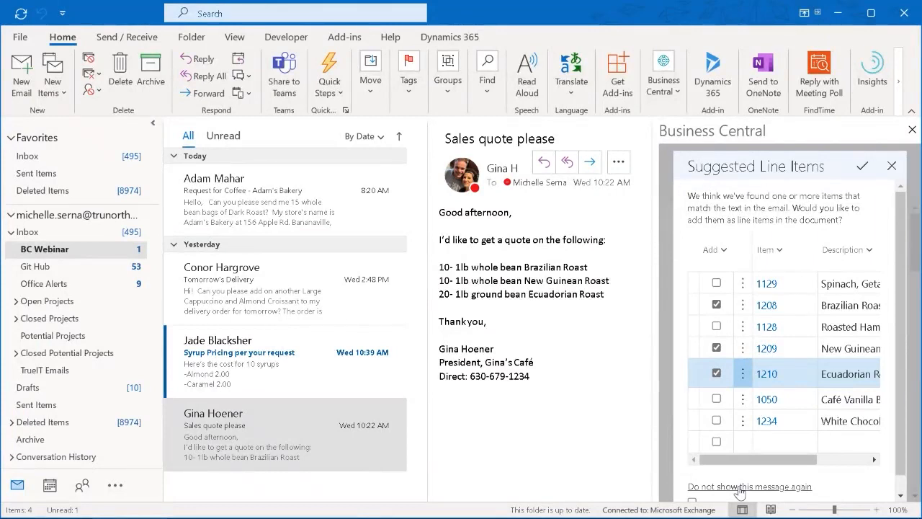
click(862, 168)
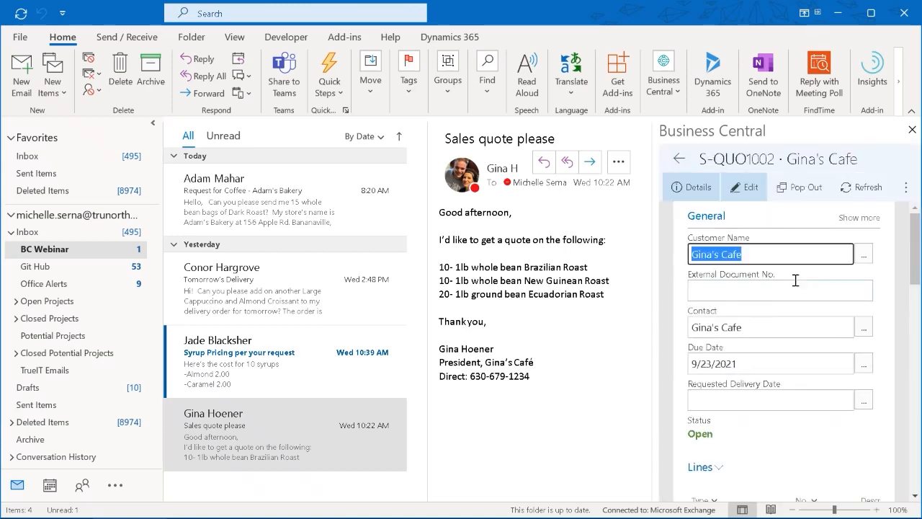
Open the Gina's Cafe sales quote in its own window and review its additional general fields
click(800, 189)
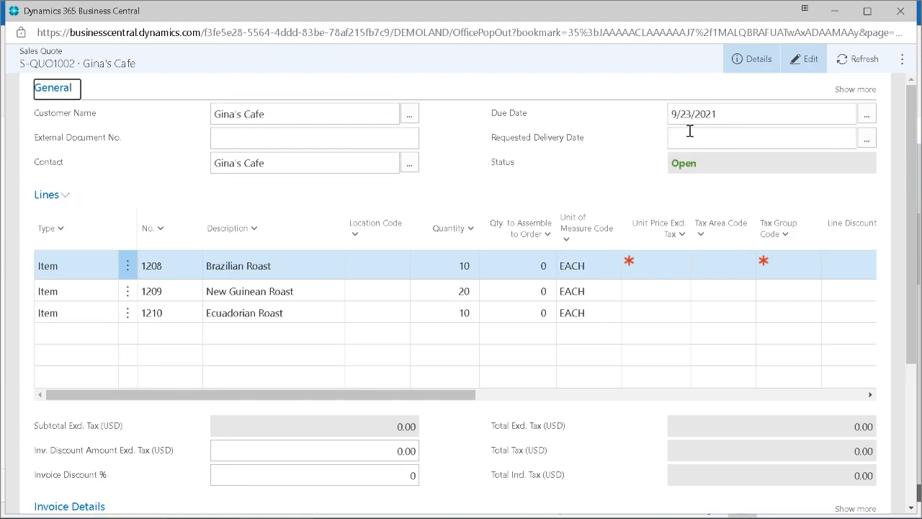
click(849, 89)
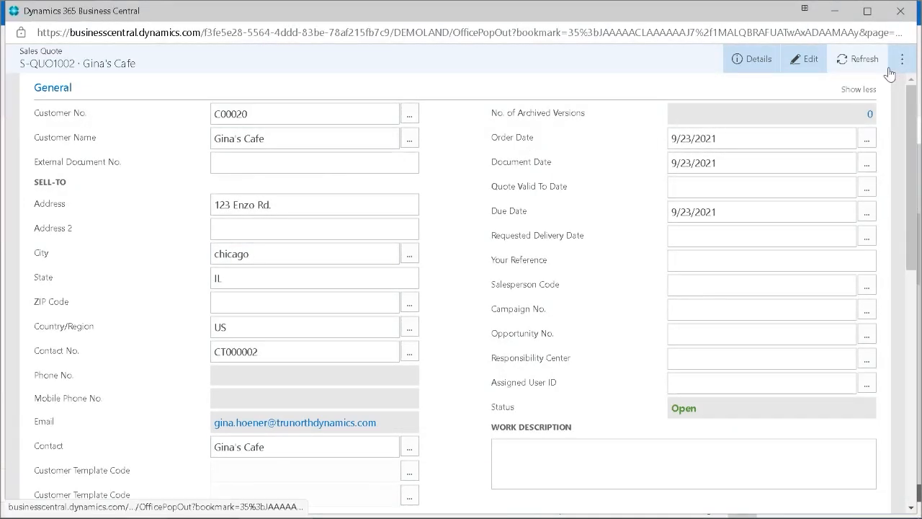
click(857, 90)
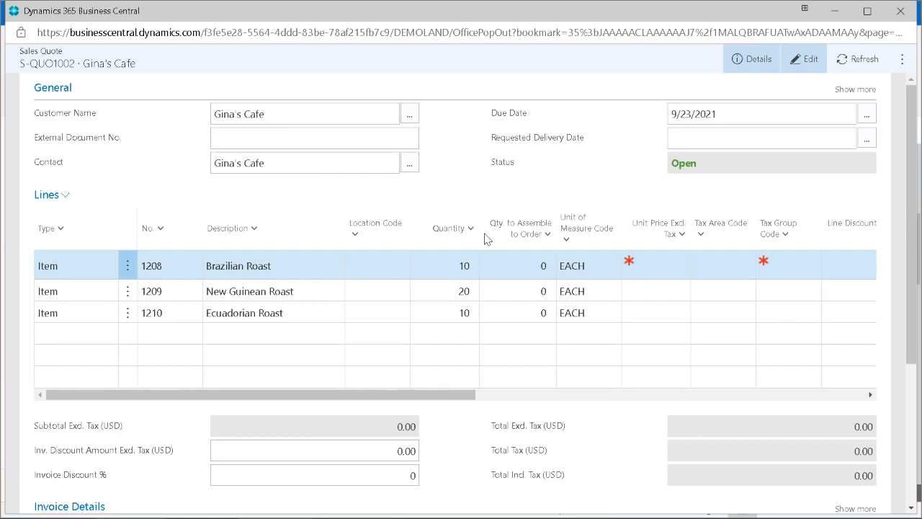
Assign location code MAIN to the Brazilian, New Guinean and Ecuadorian Roast lines of the quote
click(376, 273)
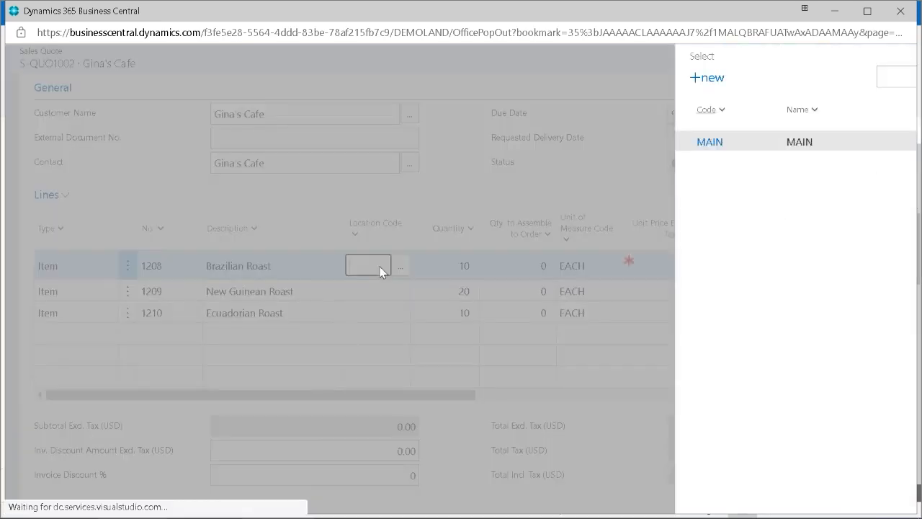
click(650, 148)
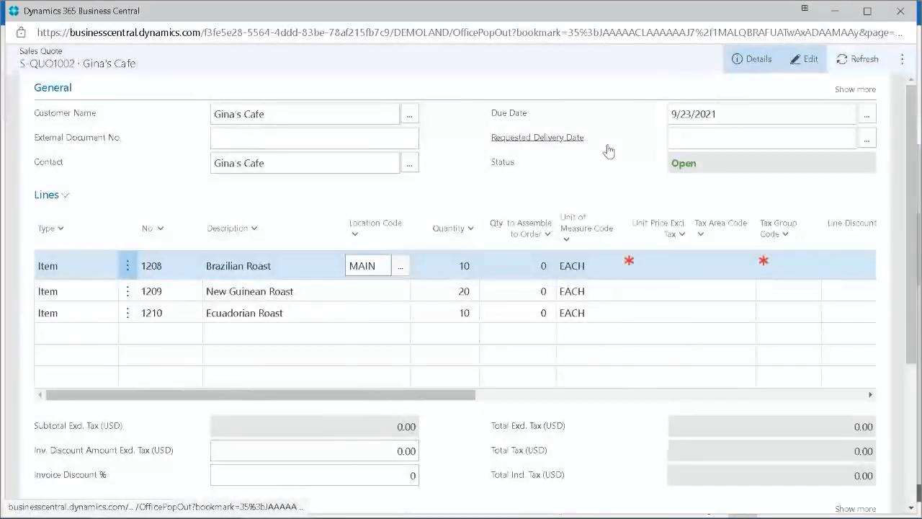
click(387, 292)
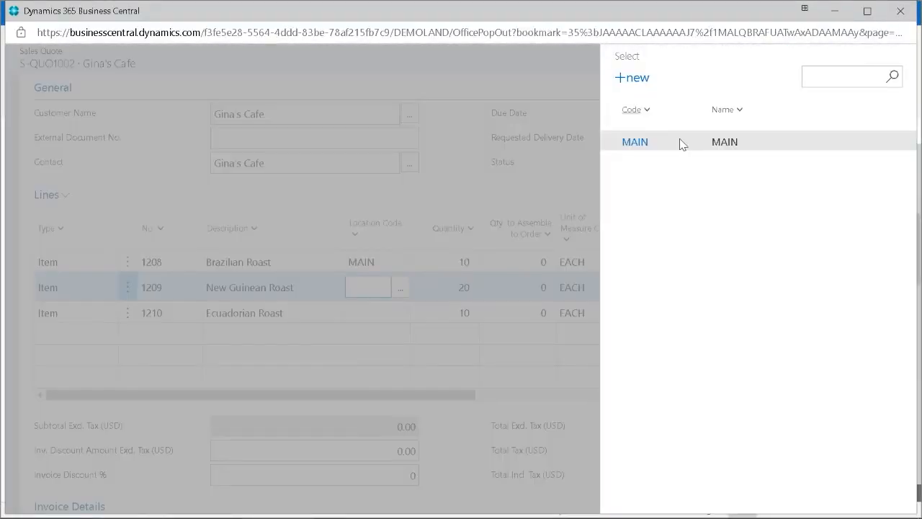
click(681, 144)
click(401, 317)
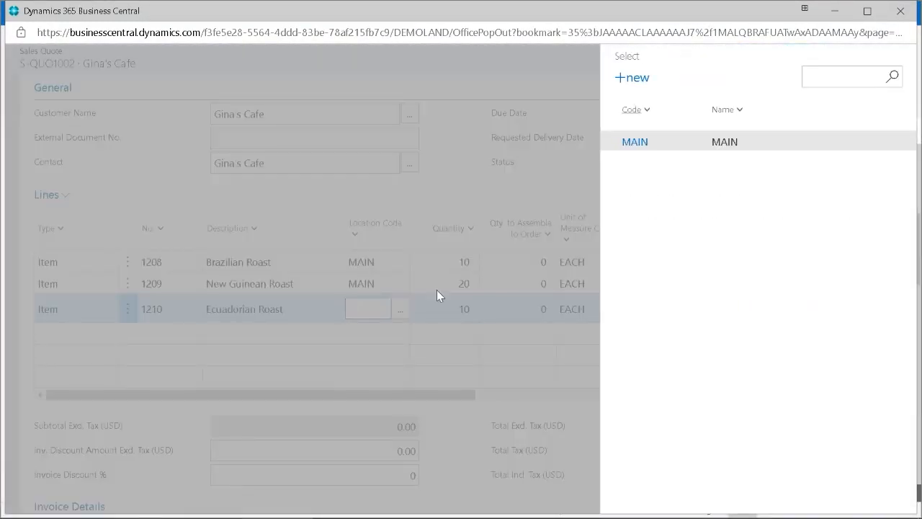
click(657, 148)
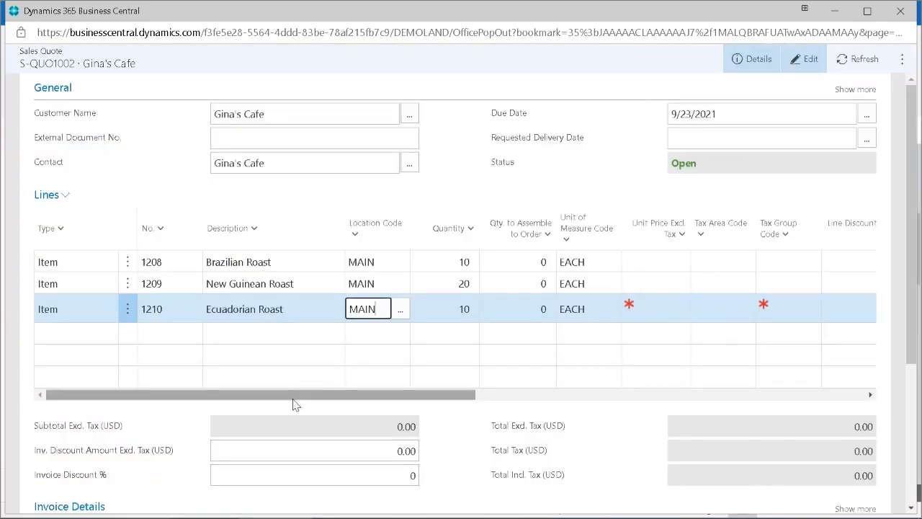
Set the unit prices excluding tax to 7 for Brazilian Roast, 6.50 for New Guinean Roast and 8.25 for Ecuadorian Roast
click(659, 263)
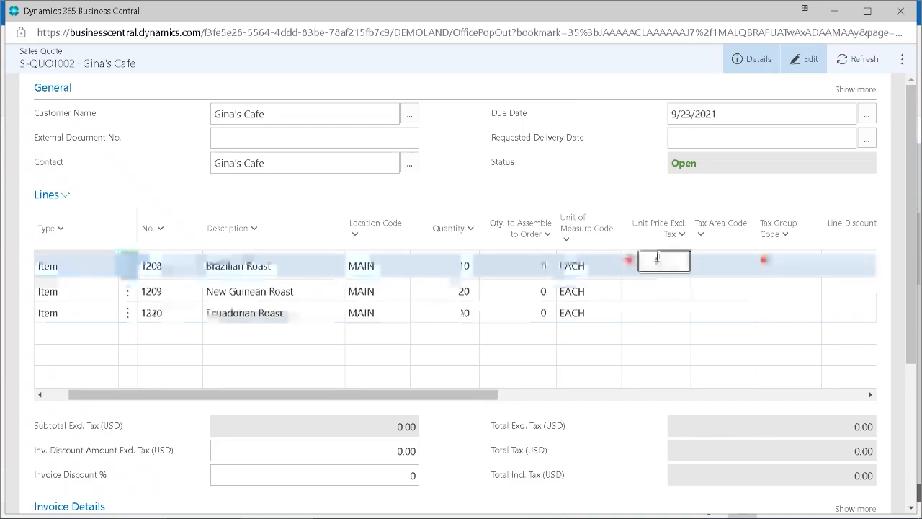
drag(496, 399, 454, 404)
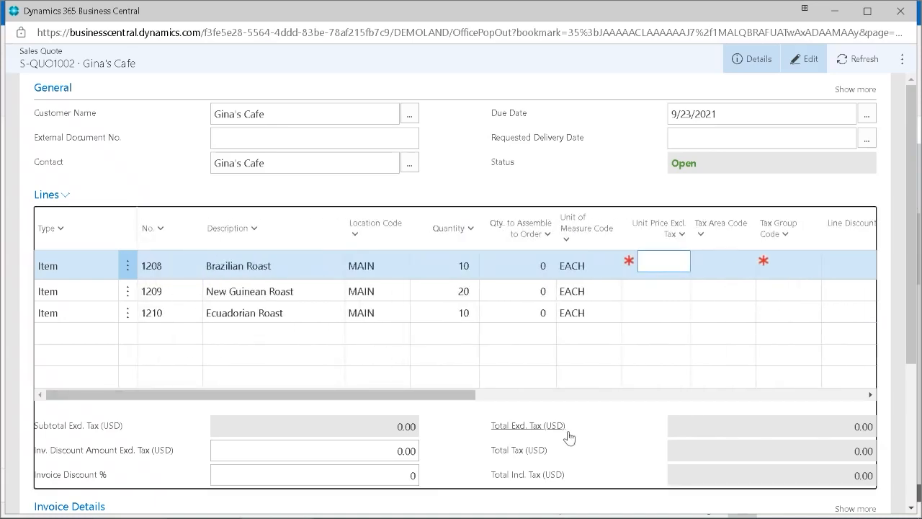
click(671, 262)
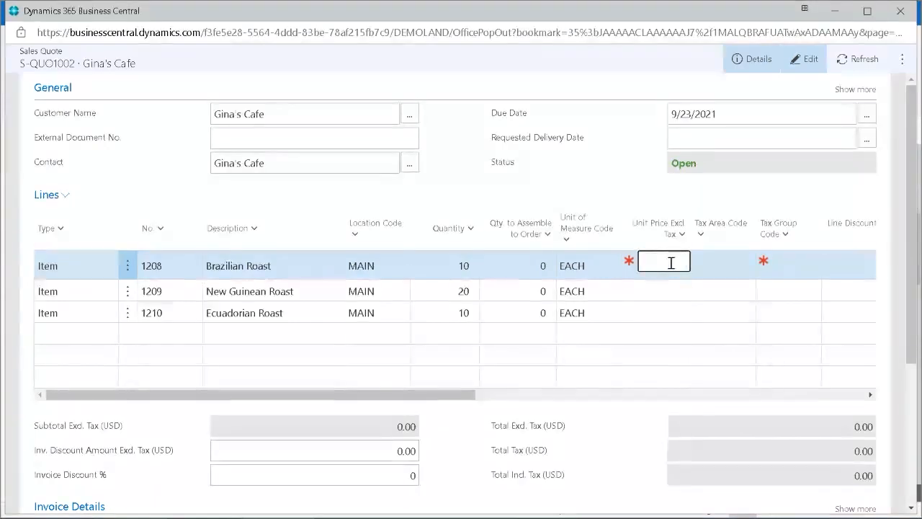
text(7)
key(Down)
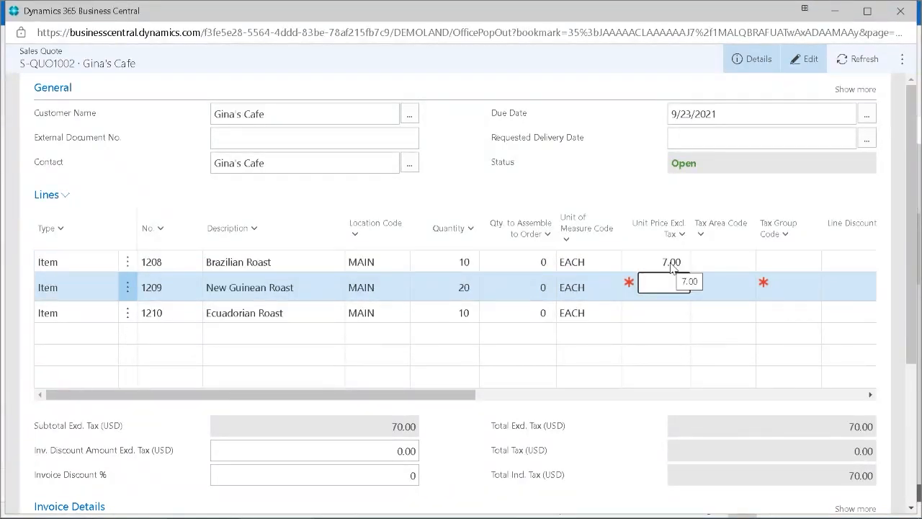
text(6.50)
key(Down)
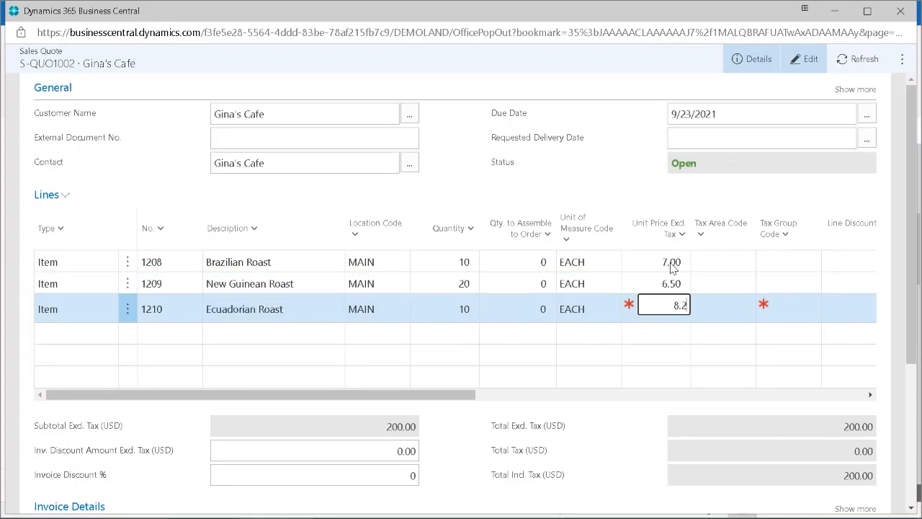
key(Tab)
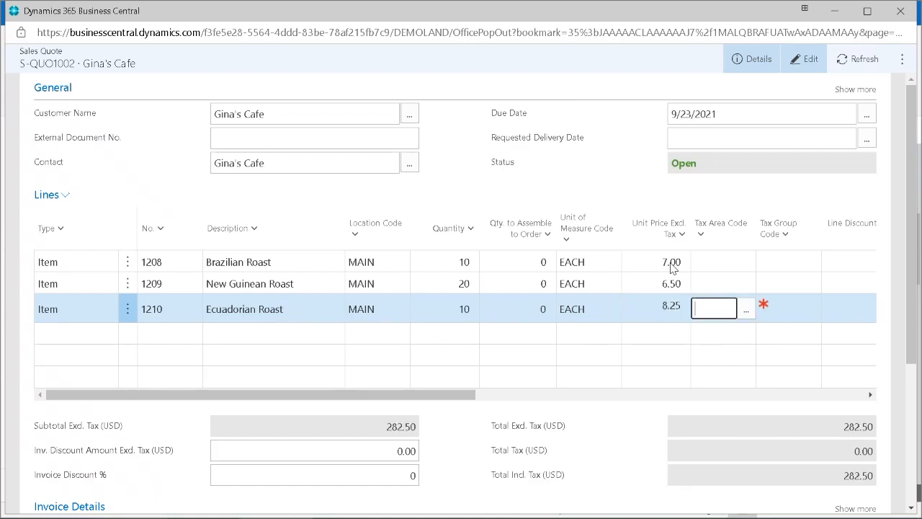
Assign business line code PERISHABLE to all three coffee lines of the sales quote
drag(479, 398, 621, 397)
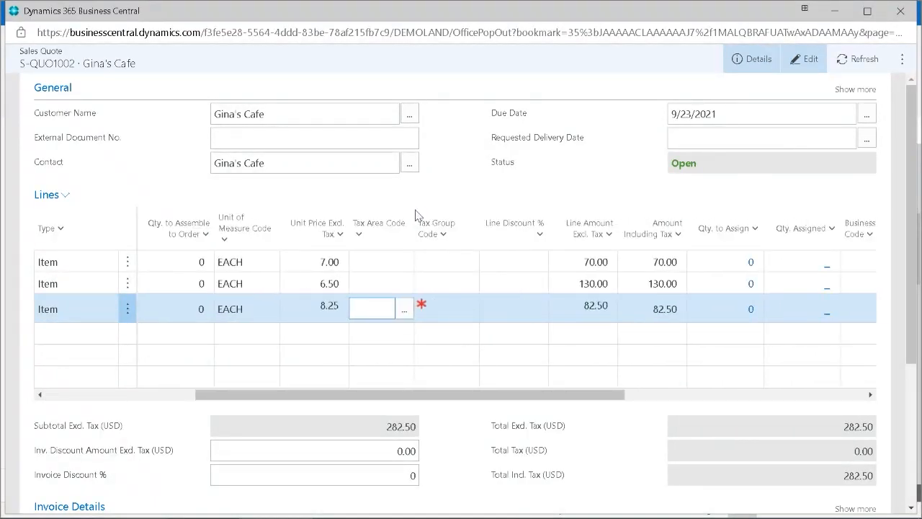
drag(582, 395, 664, 396)
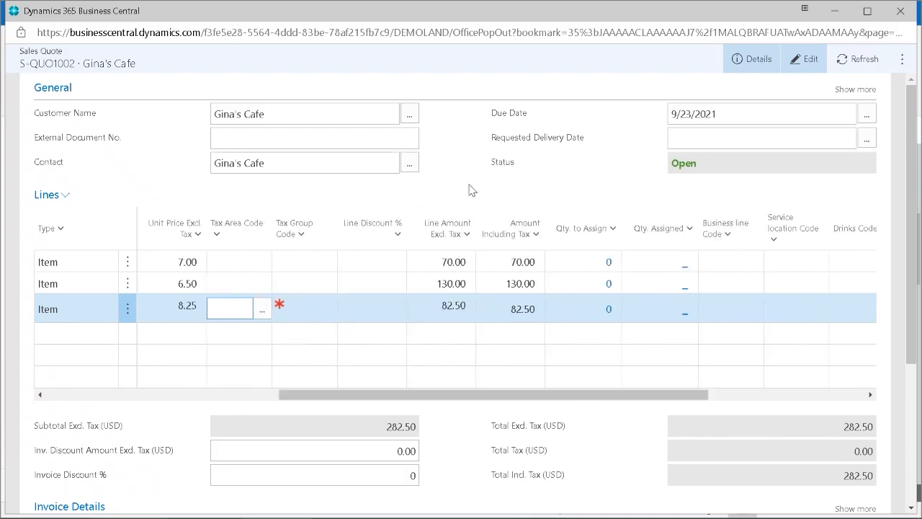
drag(533, 394, 721, 397)
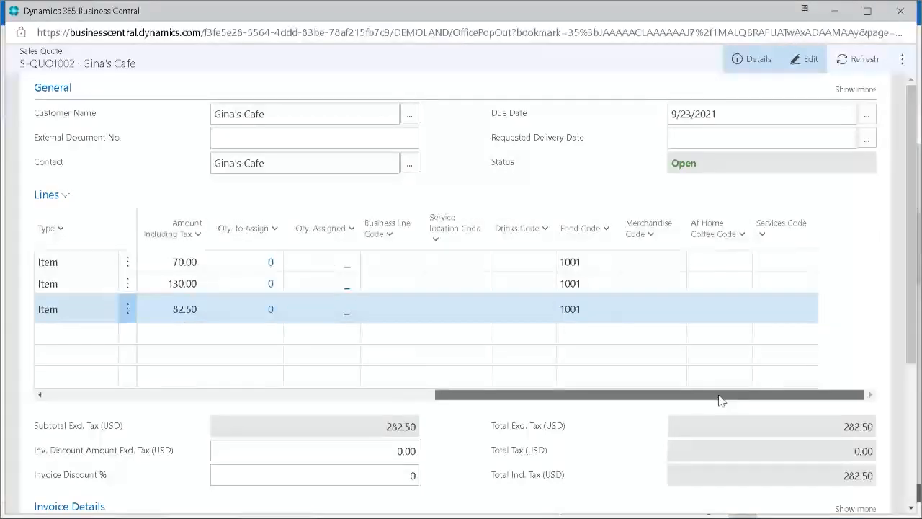
click(406, 272)
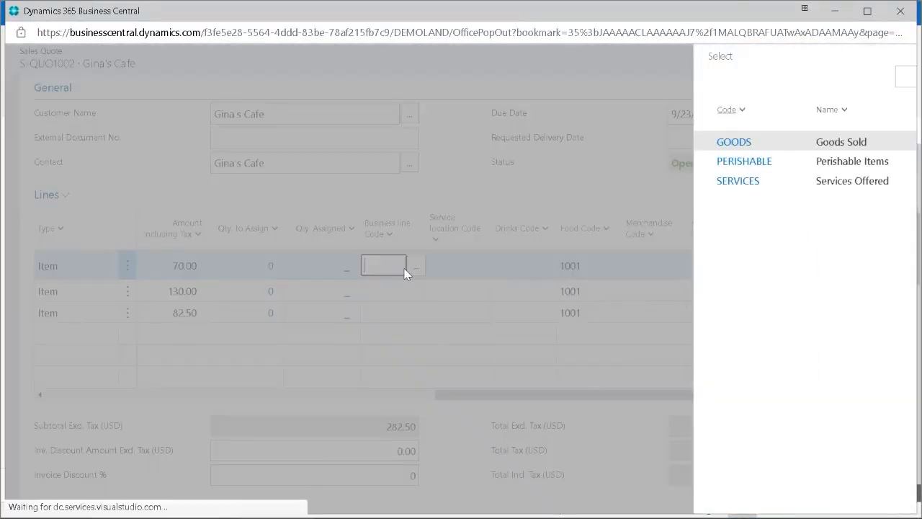
click(653, 164)
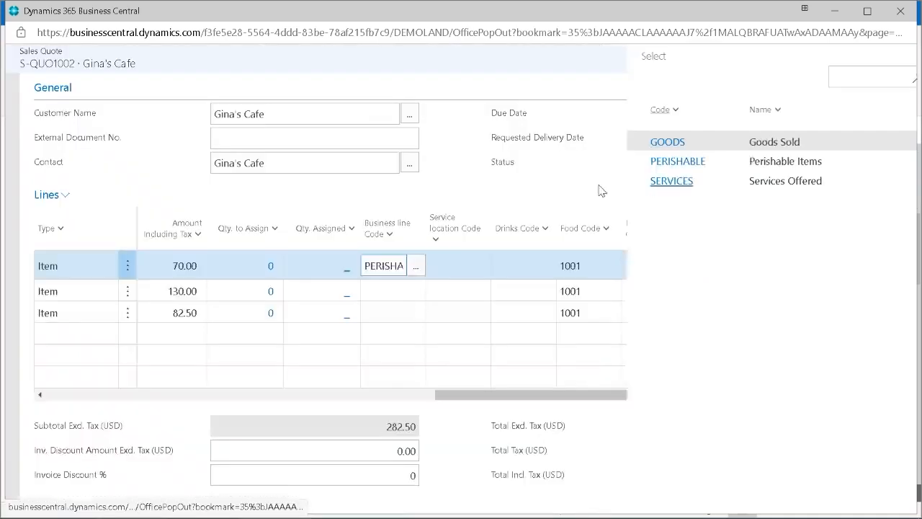
click(415, 291)
click(648, 163)
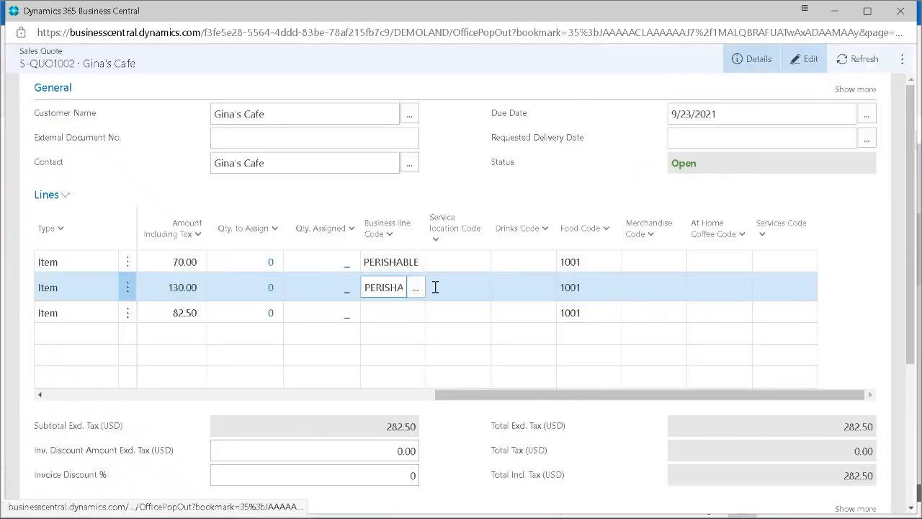
click(412, 312)
click(648, 163)
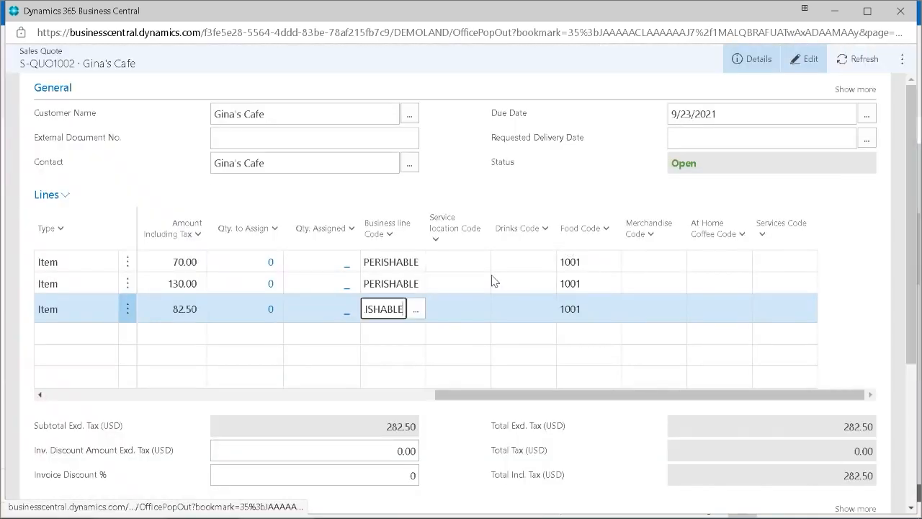
Assign At Home Coffee code 1003 to the Brazilian and Ecuadorian Roast lines and 1002 to the New Guinean Roast line
click(476, 271)
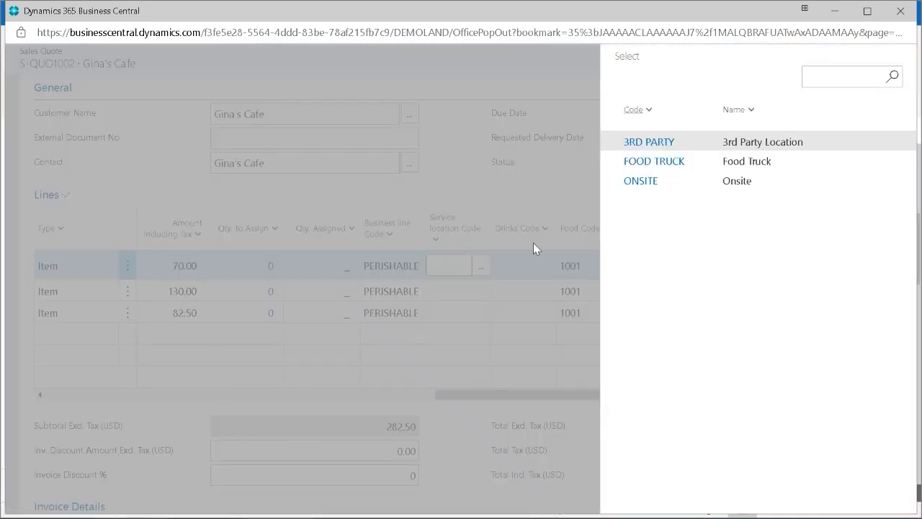
click(638, 181)
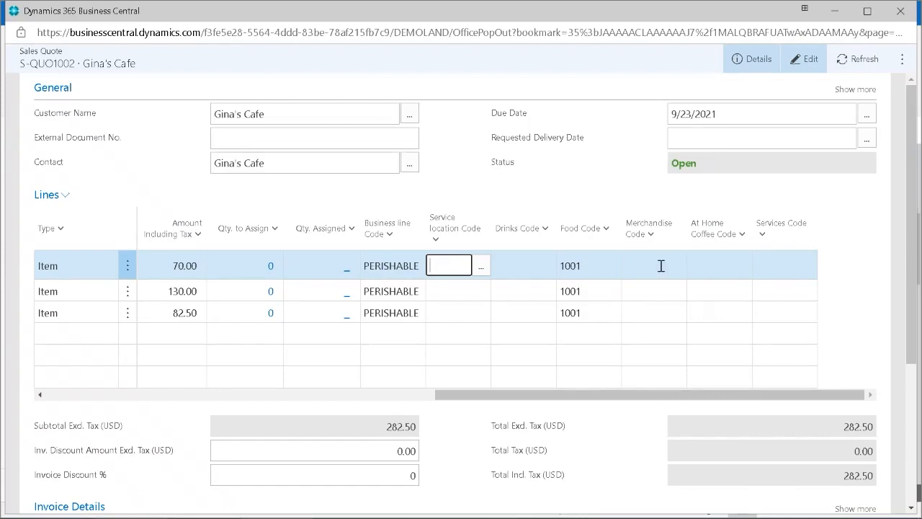
click(721, 266)
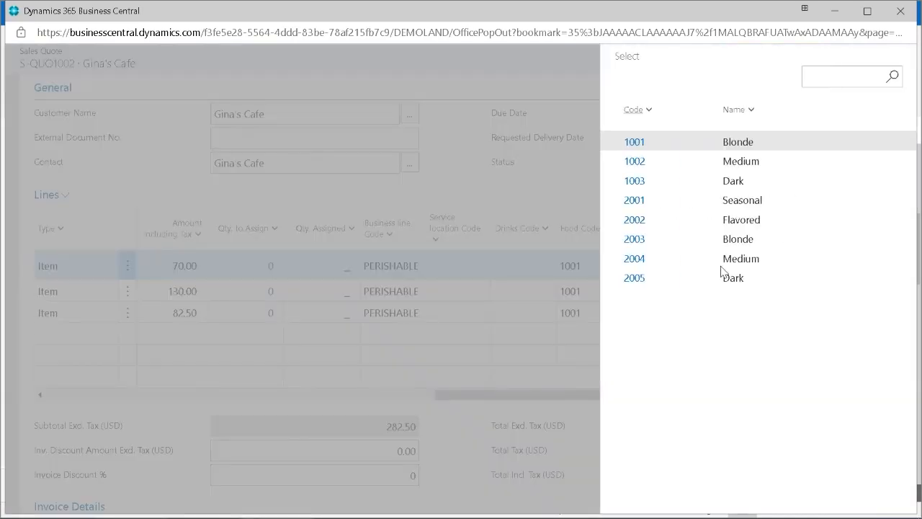
click(736, 188)
click(739, 310)
click(739, 310)
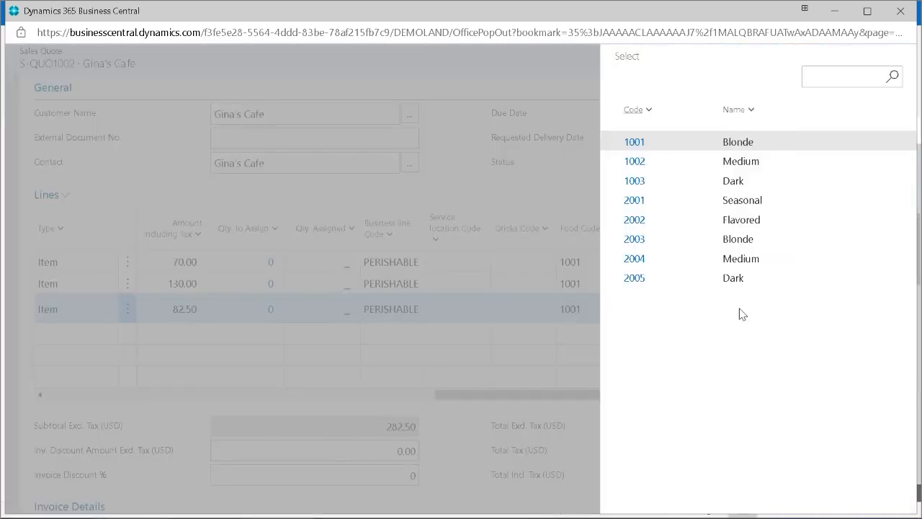
click(705, 181)
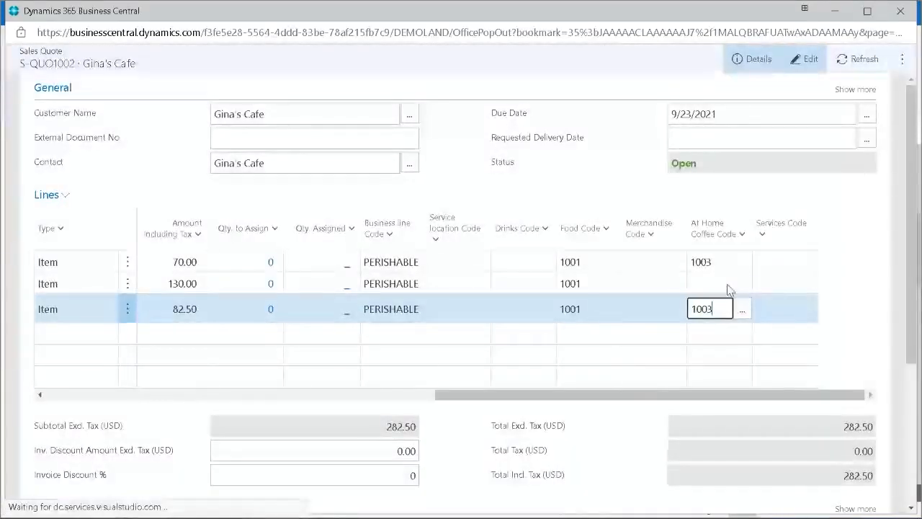
click(728, 284)
click(728, 163)
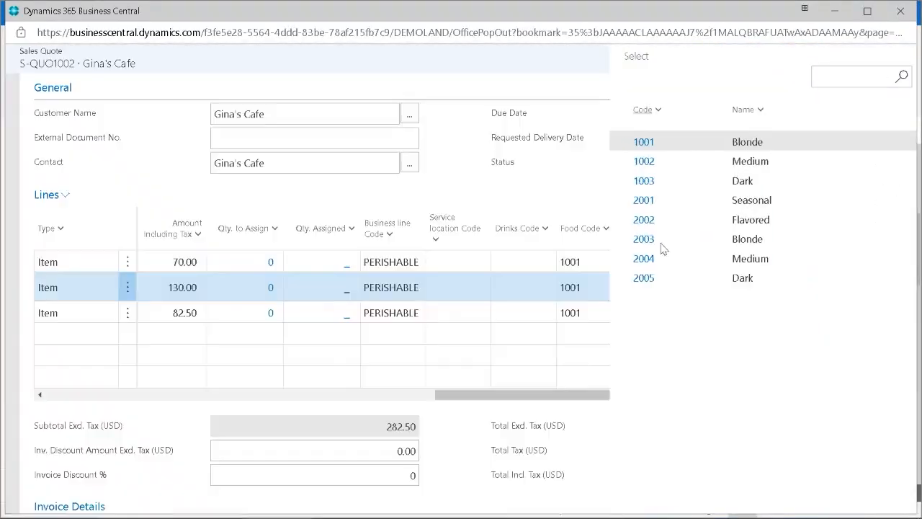
Add a fourth quote line of type Item for item 1004, Grinding
drag(587, 393, 160, 394)
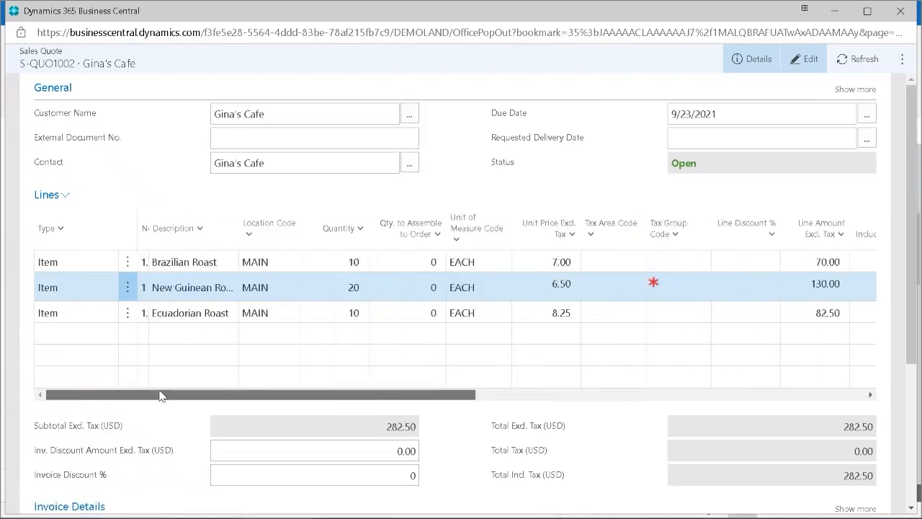
click(78, 330)
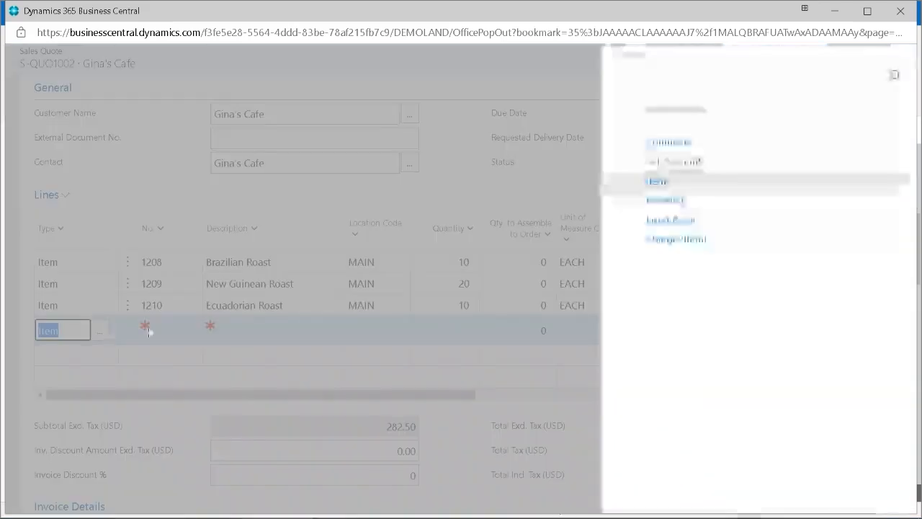
click(670, 186)
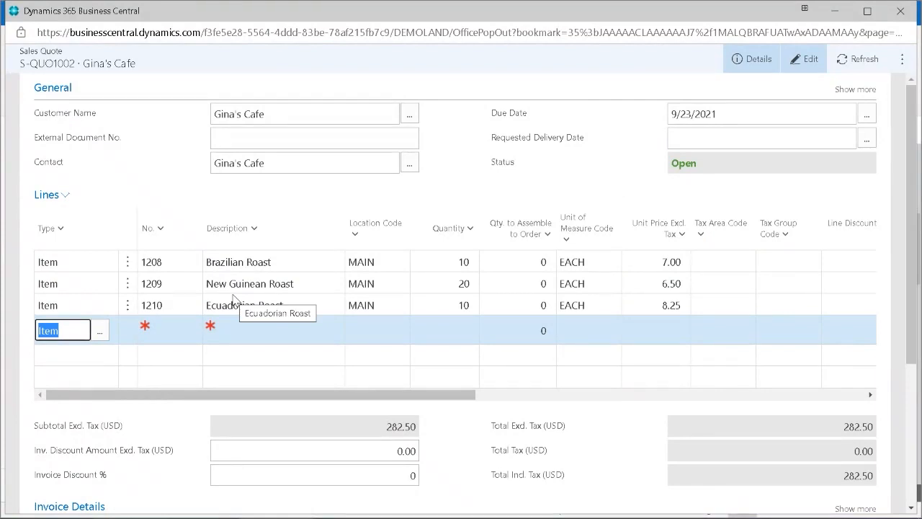
click(184, 327)
click(191, 329)
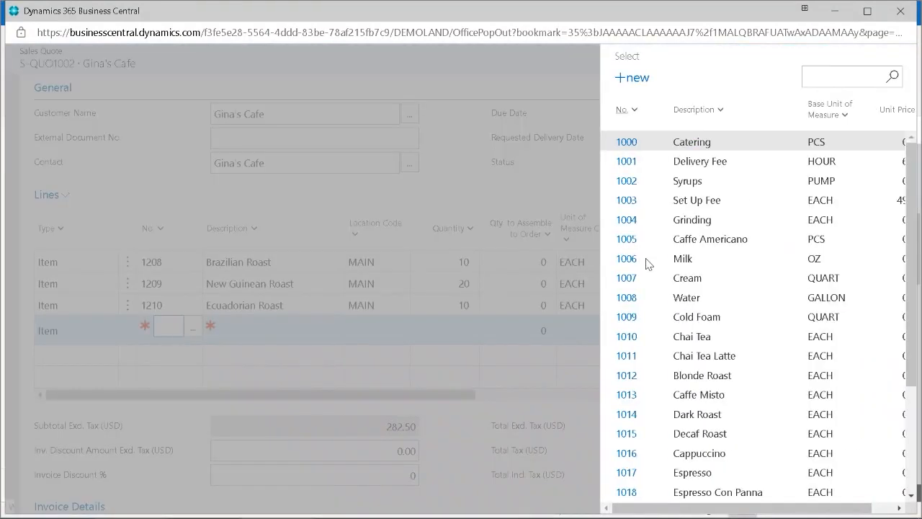
click(697, 219)
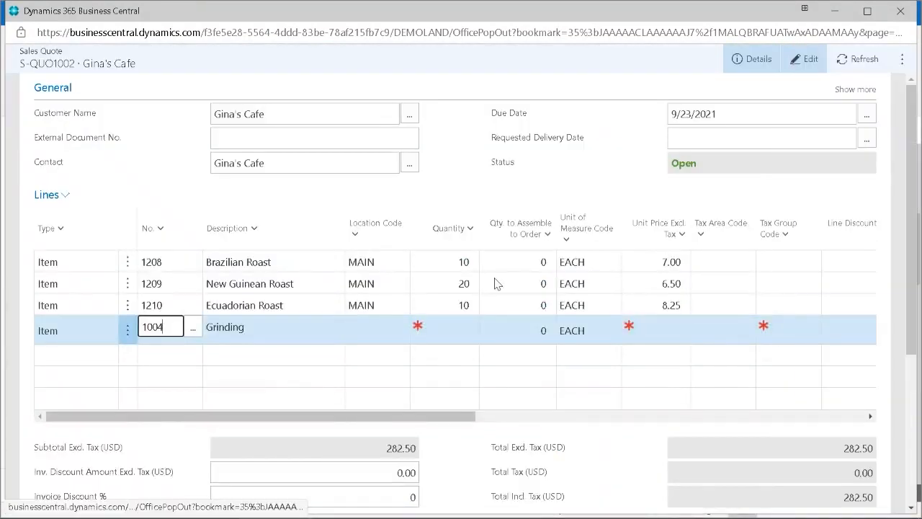
Set the Grinding line's quantity to 1 and its unit price excluding tax to 5, leaving the location code blank
click(400, 329)
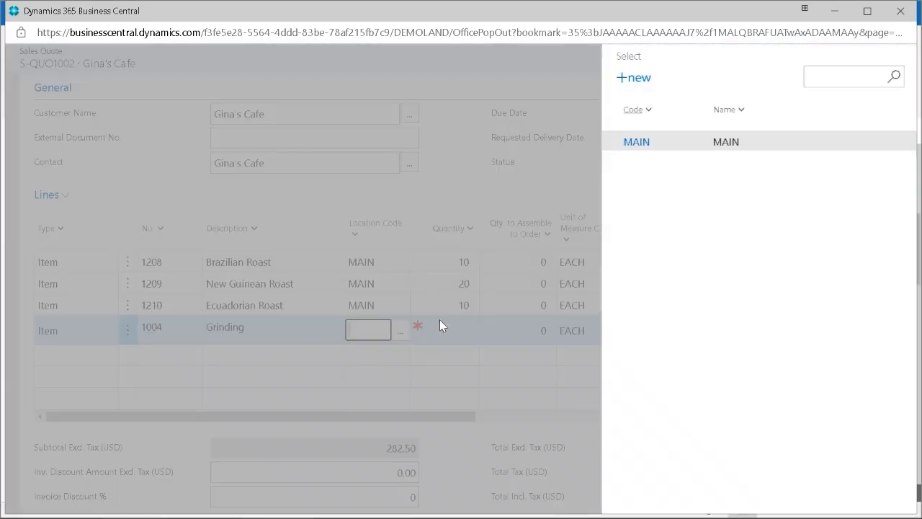
click(440, 322)
click(471, 328)
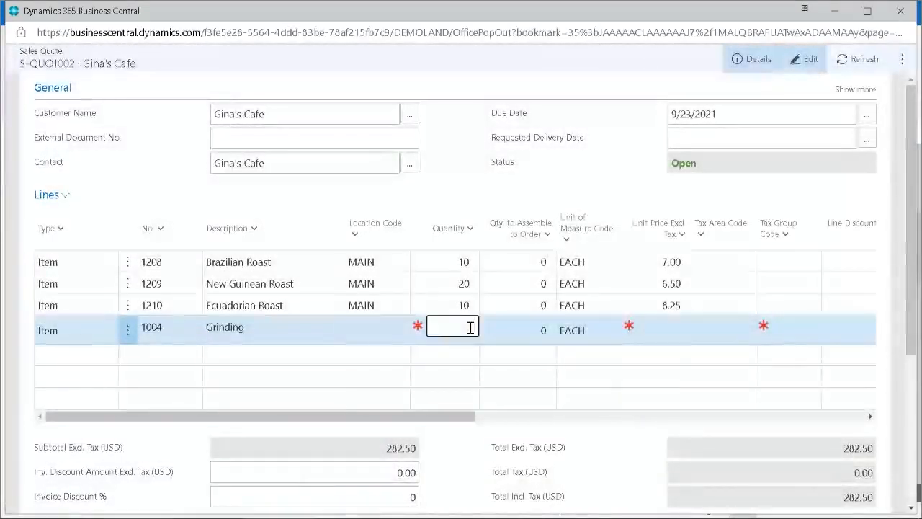
key(Tab)
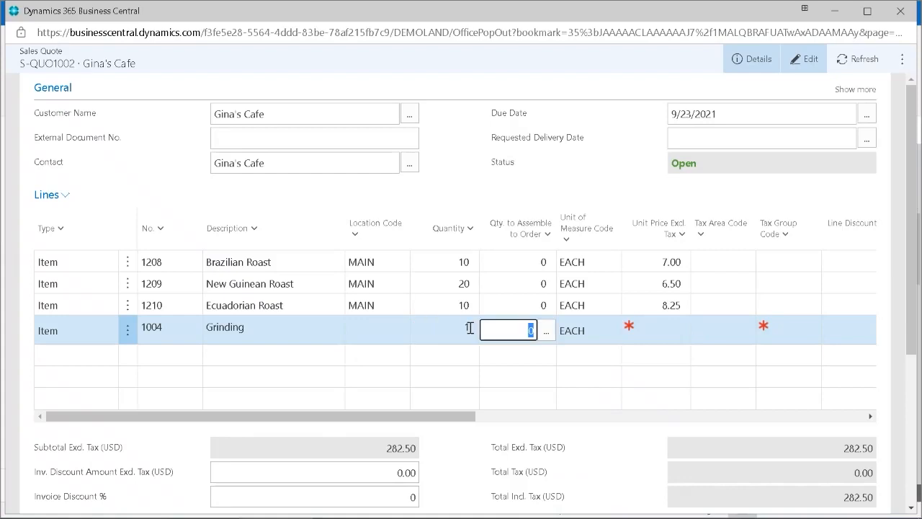
key(Tab)
key(Tab)
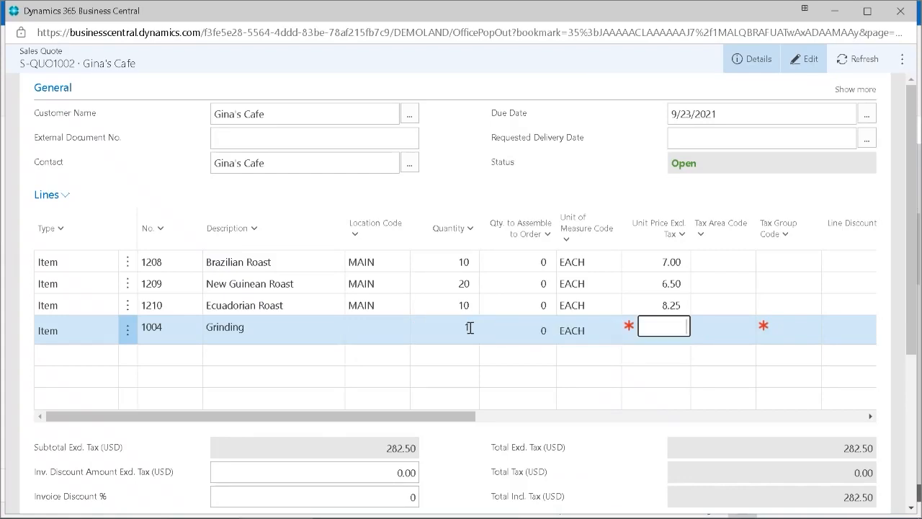
text(5)
key(Tab)
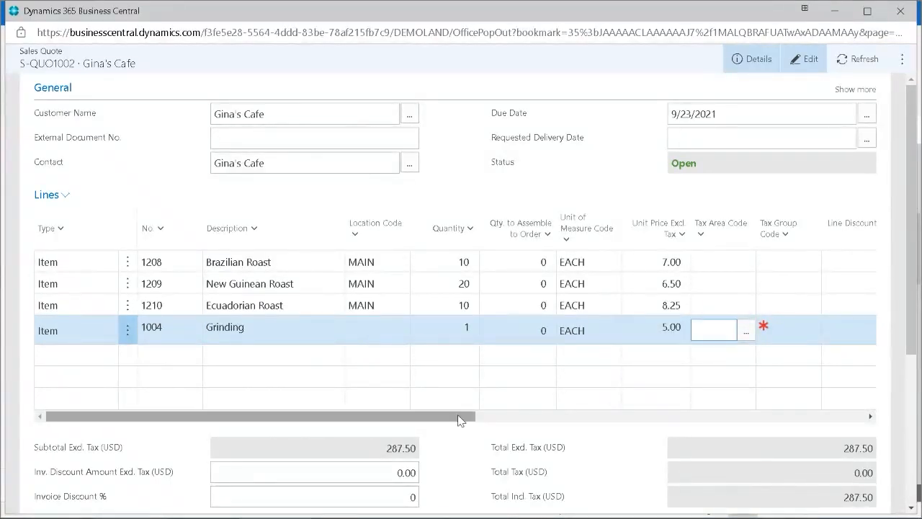
Start an email for the completed sales quote with the Send by Email action
scroll(460, 420, down, 3)
scroll(484, 441, up, 3)
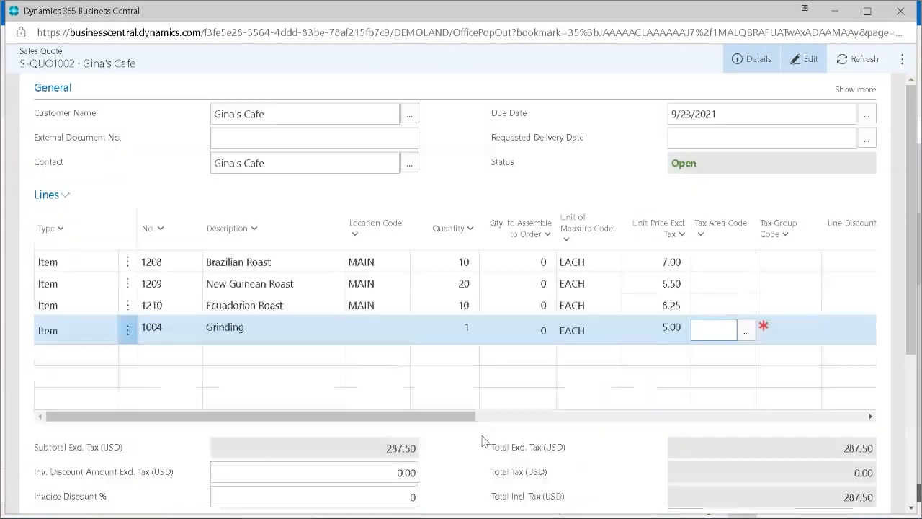
scroll(755, 194, down, 1)
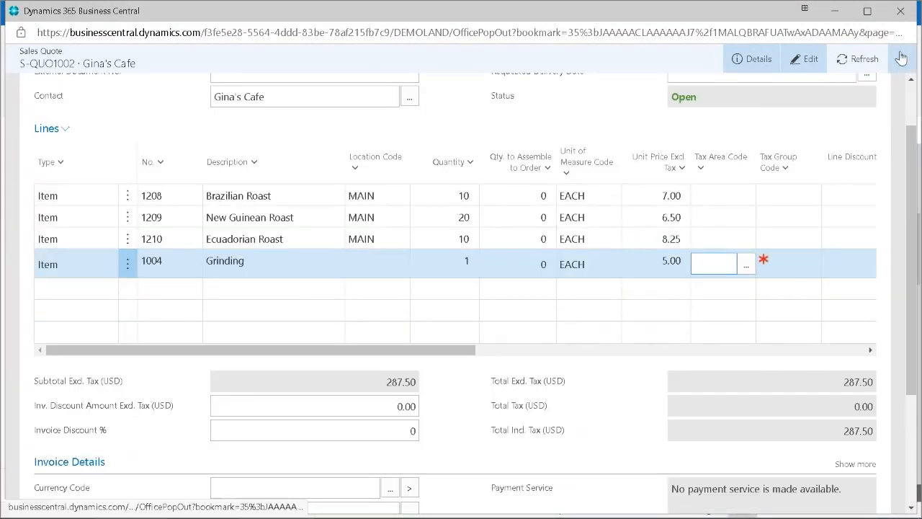
click(902, 59)
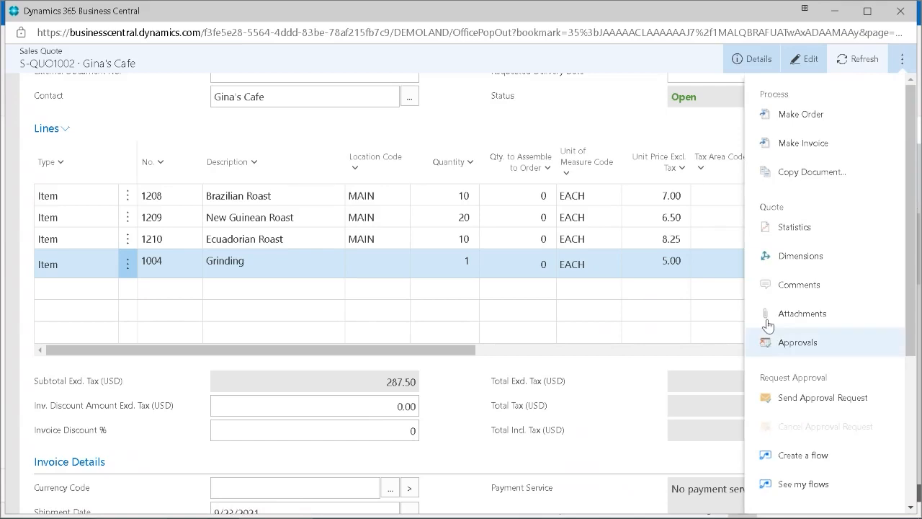
scroll(789, 452, down, 3)
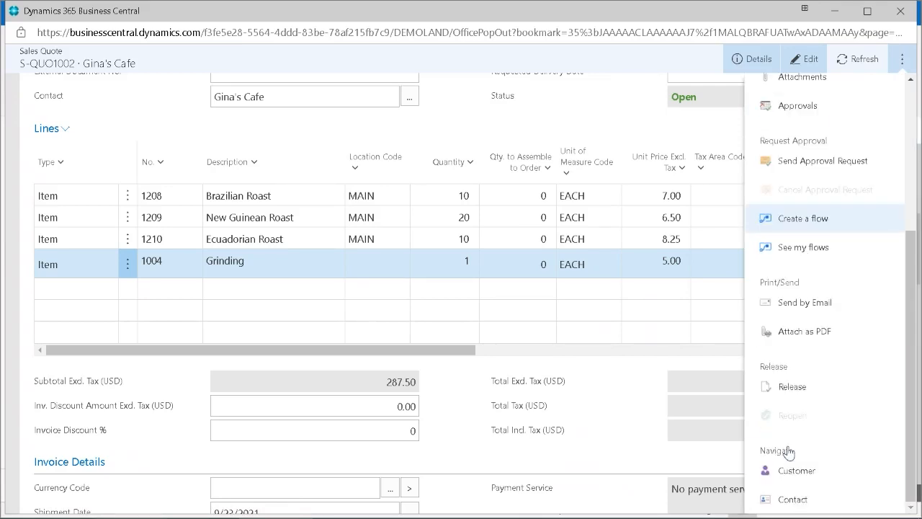
click(816, 312)
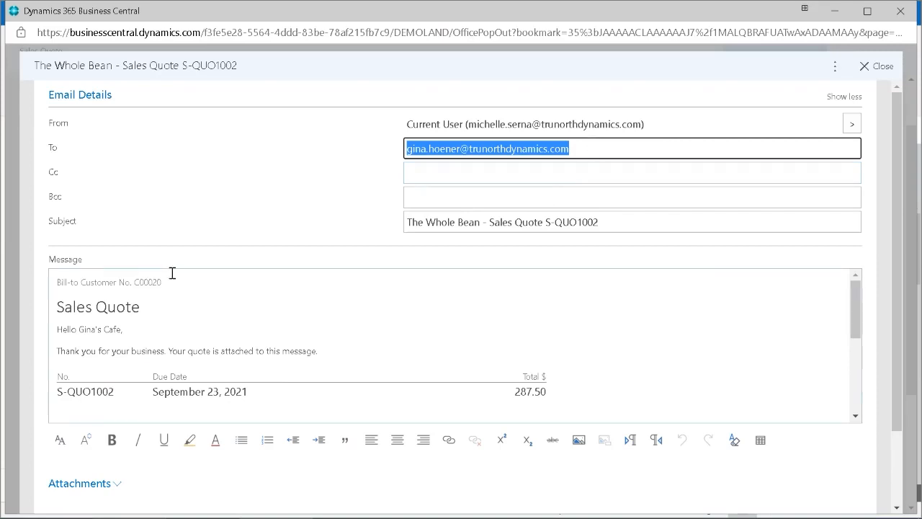
Insert a greeting to the contact and the line "Here is your quote" above the generated email message
click(52, 279)
key(Return)
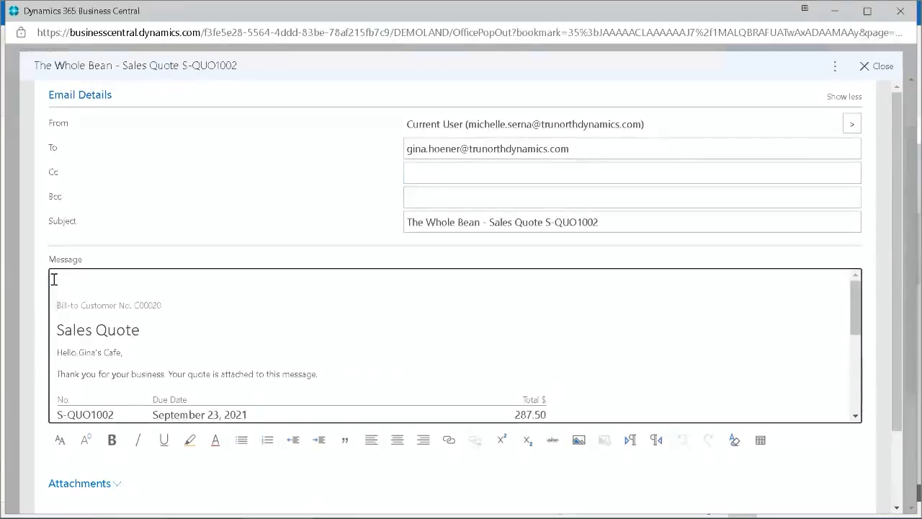
text(Hi Gi)
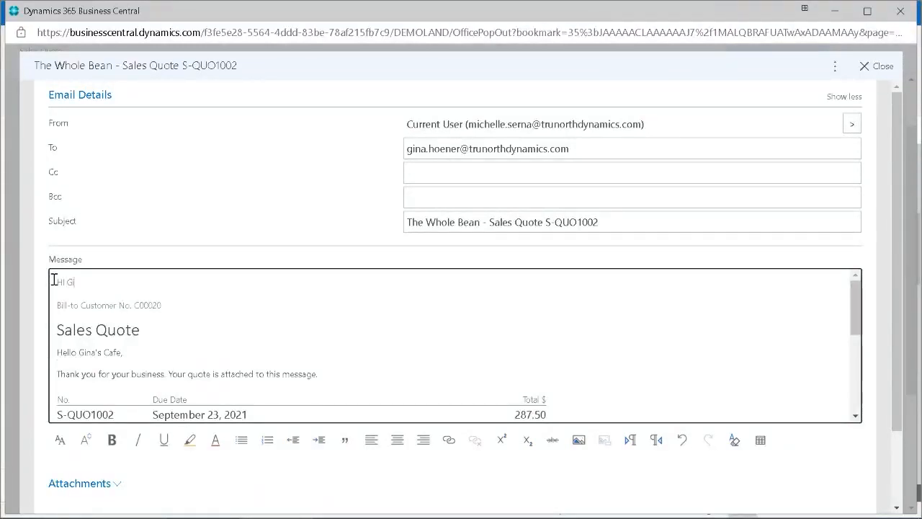
text(na,)
key(Return)
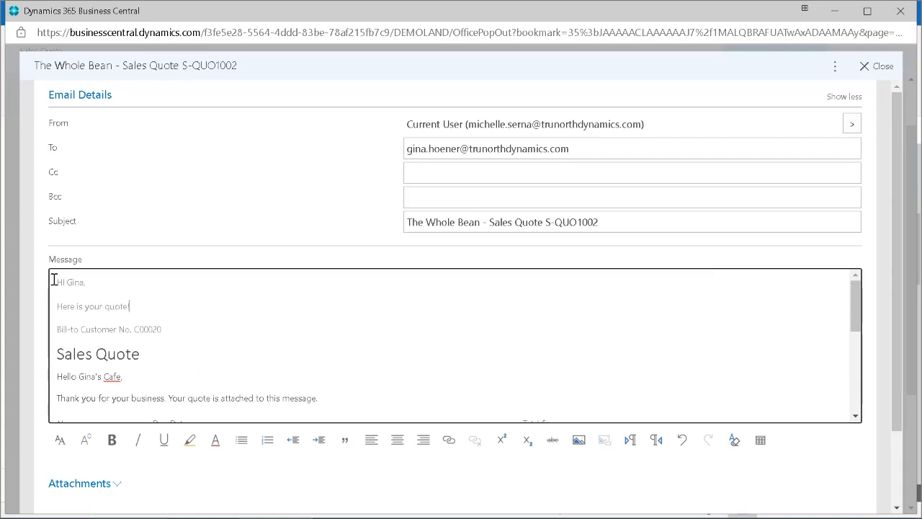
Review the email's quote summary, closing signature and attached sales quote PDF
scroll(197, 359, down, 8)
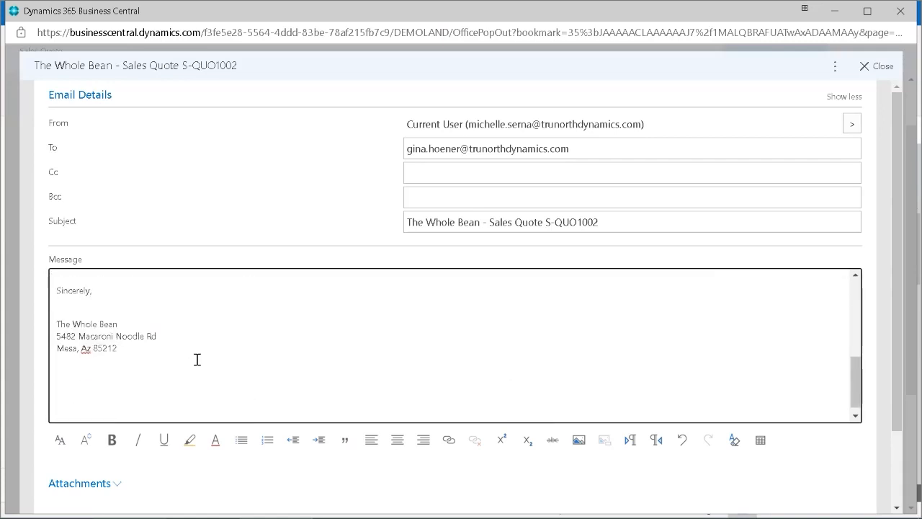
scroll(197, 360, up, 3)
scroll(196, 358, down, 3)
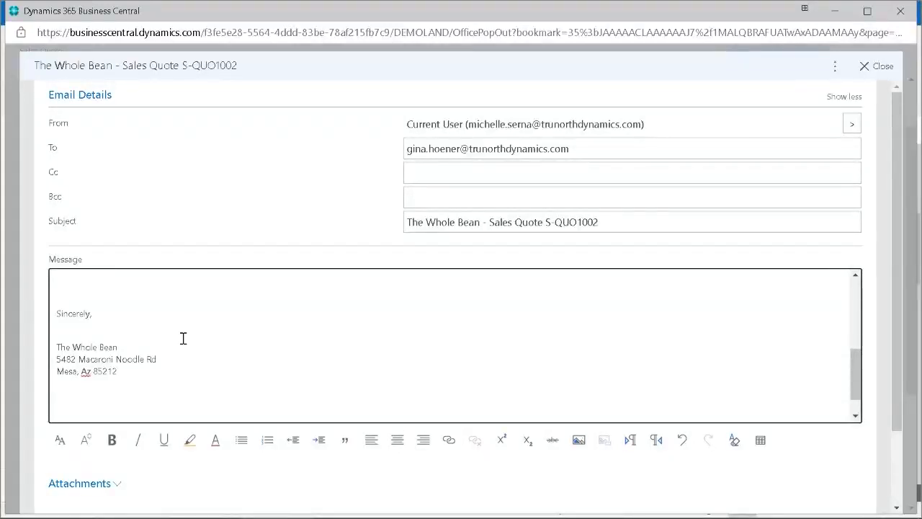
scroll(116, 330, up, 3)
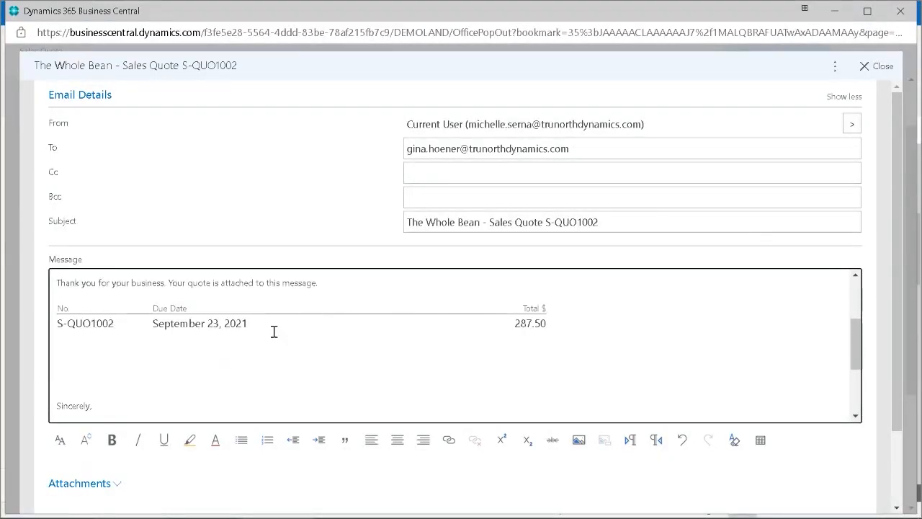
scroll(222, 354, down, 3)
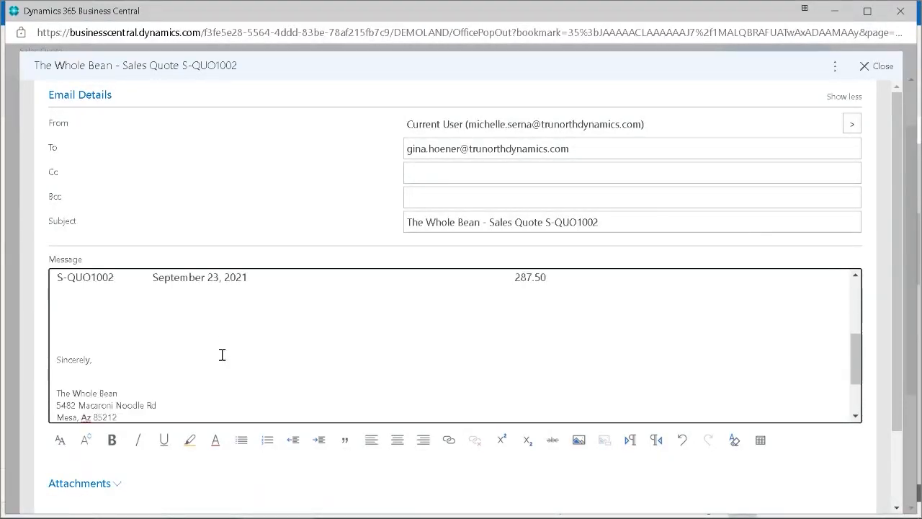
scroll(678, 436, down, 2)
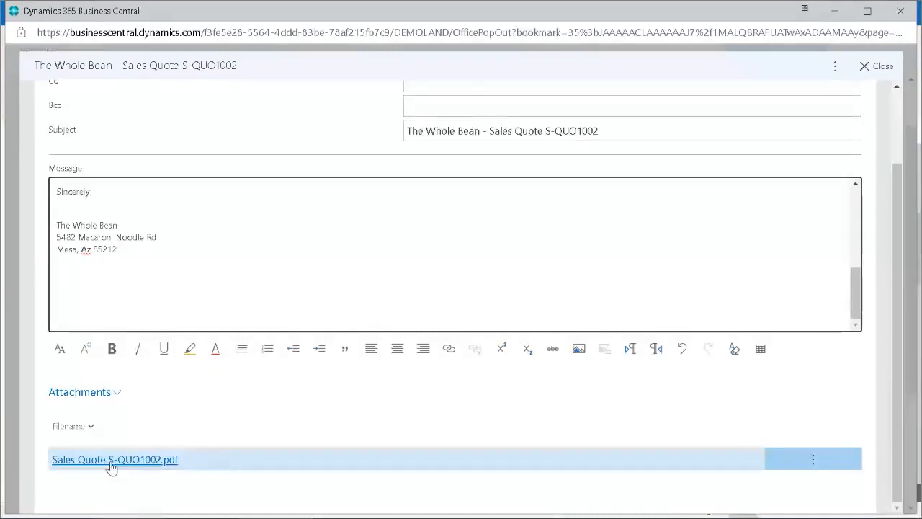
scroll(351, 366, up, 2)
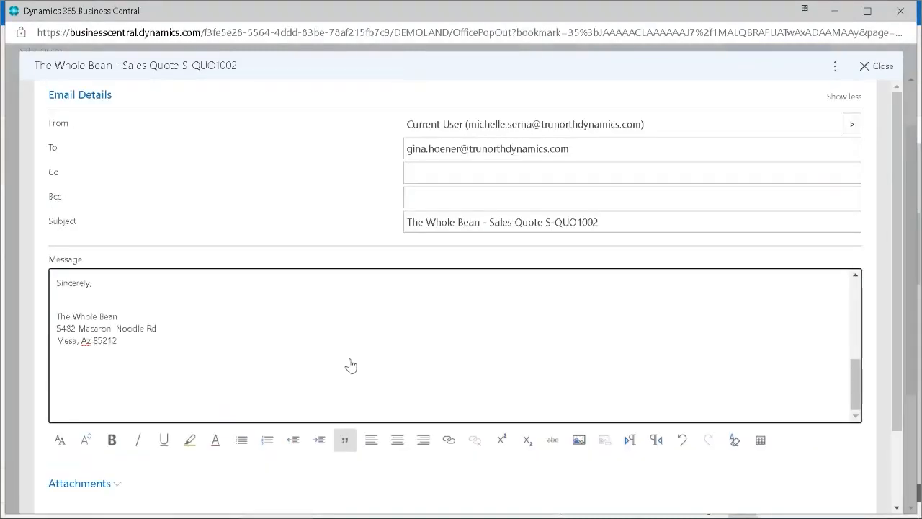
Check the email's available actions, then close it unsent and keep it as a draft in the Email Outbox
click(835, 66)
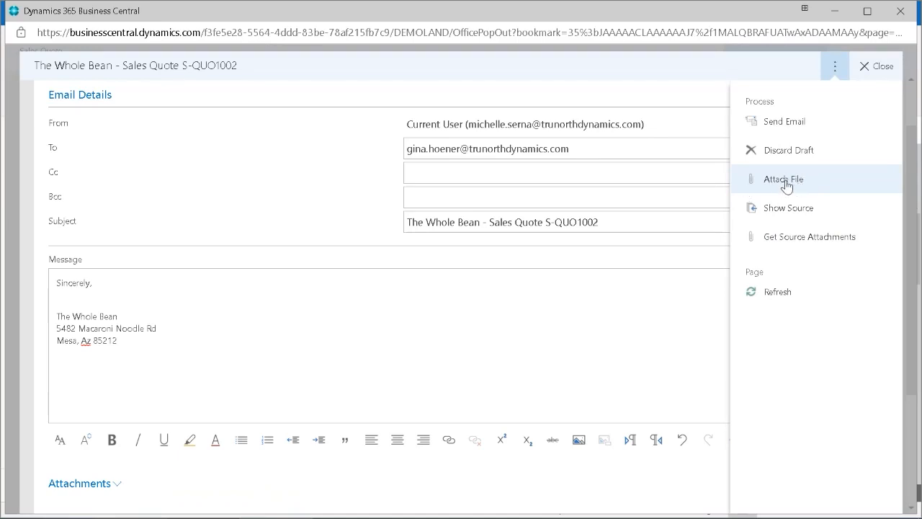
click(877, 66)
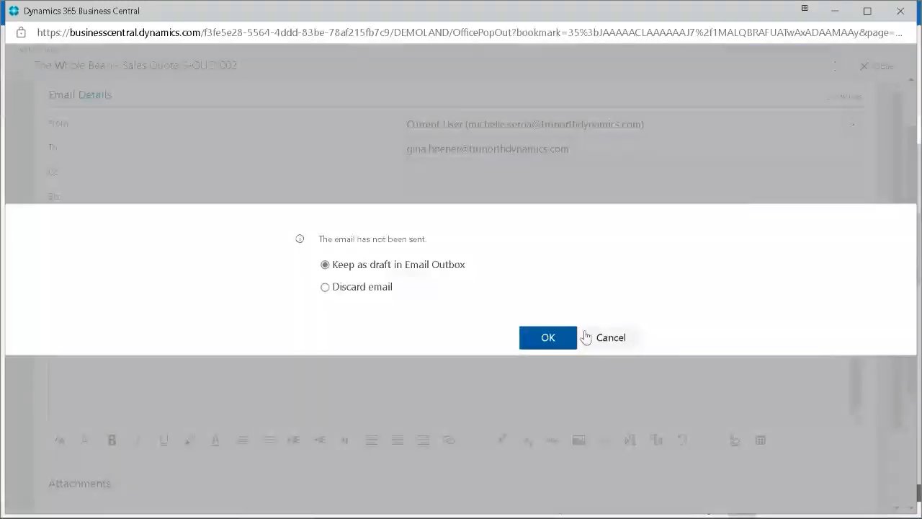
click(552, 347)
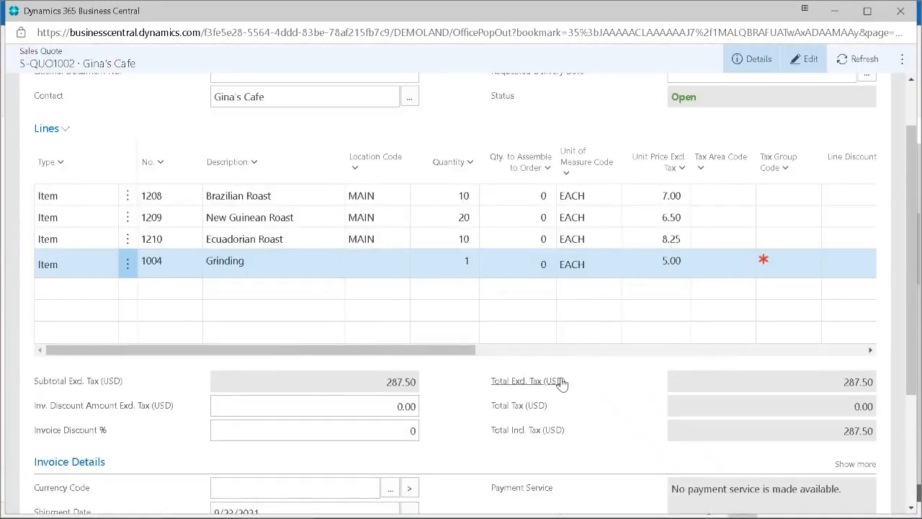
Review the sales quote's item lines, totals and invoice details, and close its separate window
scroll(455, 319, up, 1)
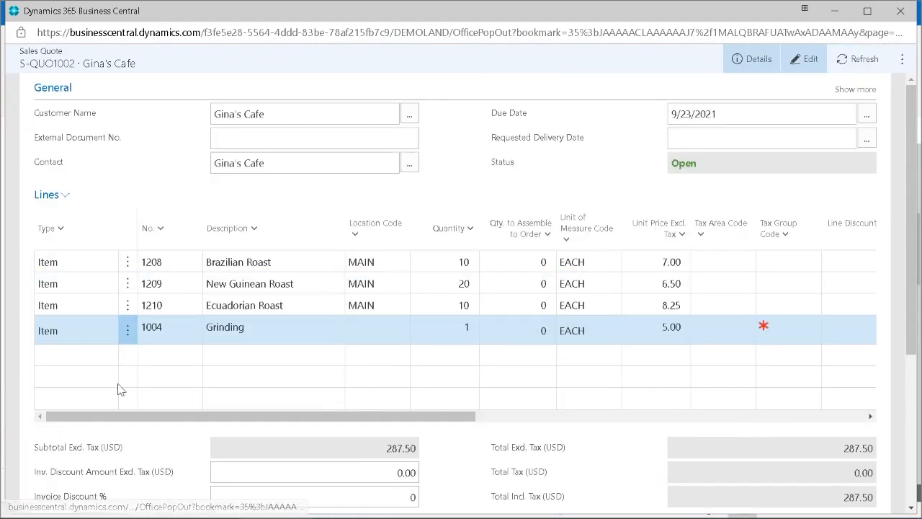
scroll(120, 389, down, 3)
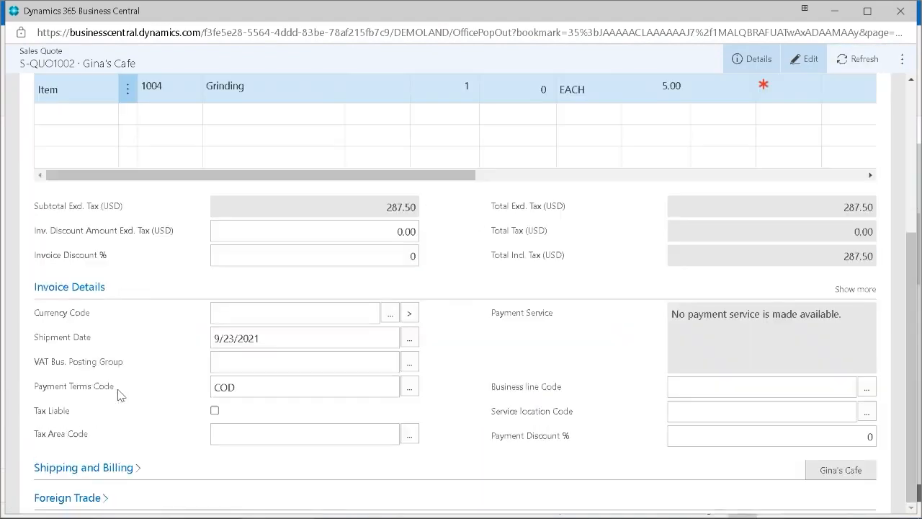
click(897, 17)
Switch to Business Central in Chrome and open the Gina's Cafe sales quote due 9/23/2021 from the Sales Quotes list
key(super)
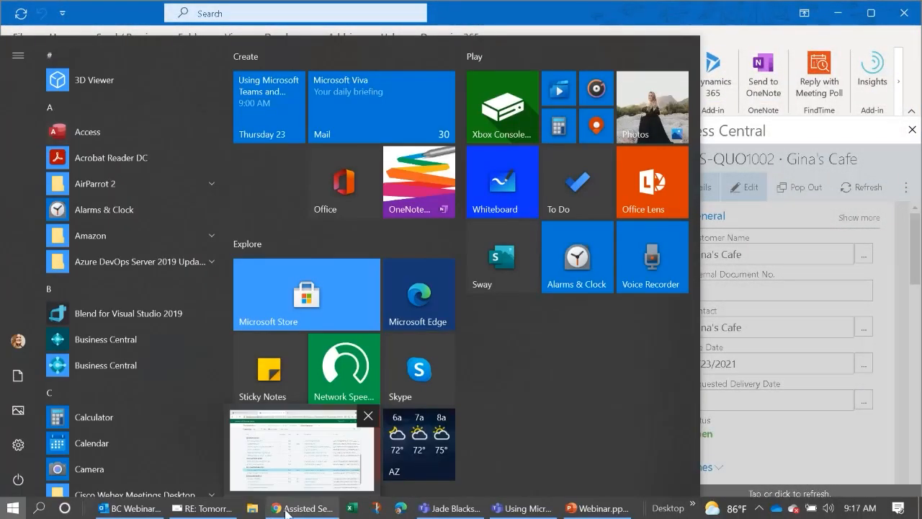
click(290, 508)
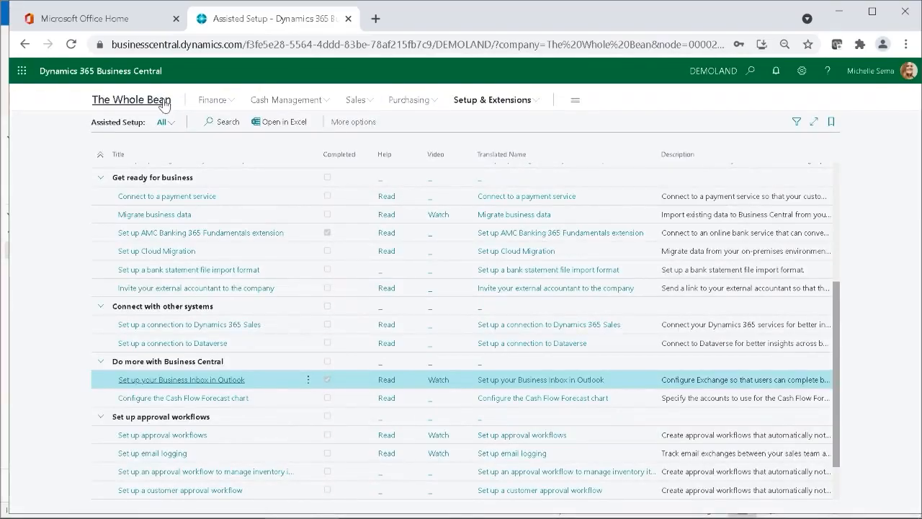
click(164, 105)
click(298, 100)
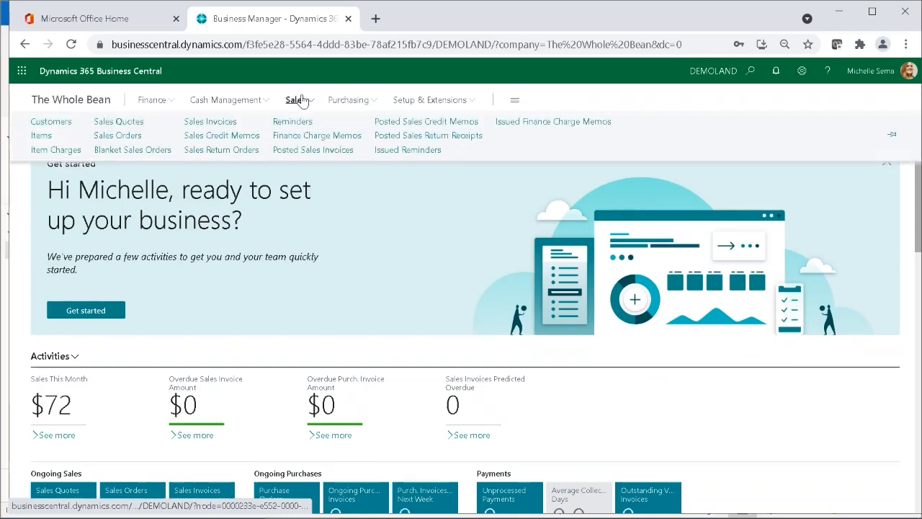
click(133, 127)
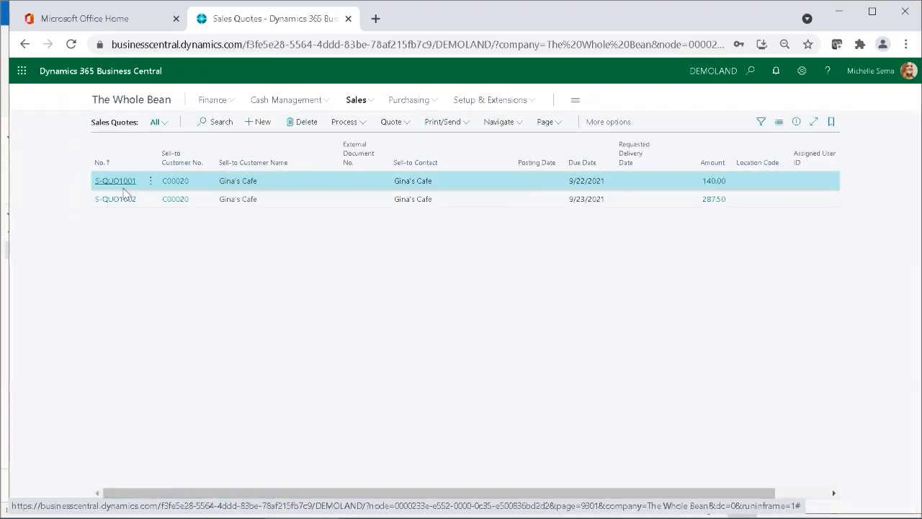
click(176, 199)
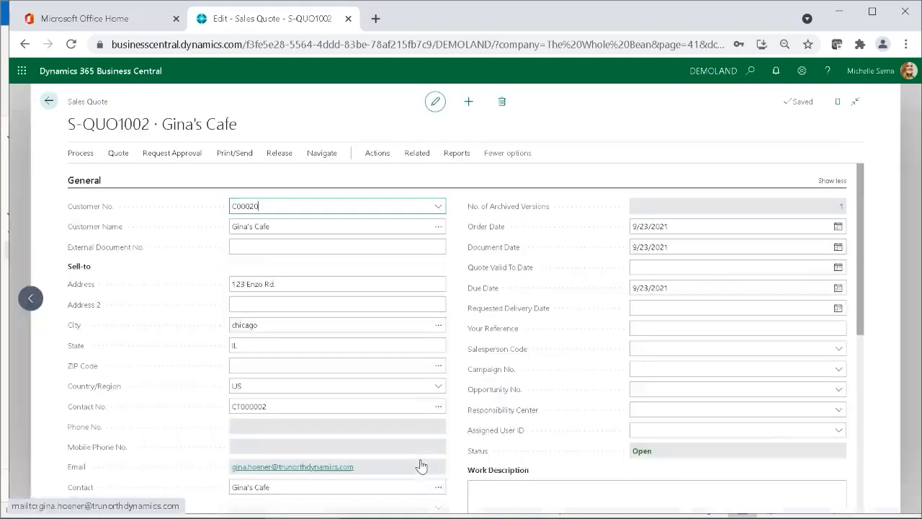
Examine all columns of the quote's item lines, then close the quote and return to Outlook
scroll(421, 464, down, 10)
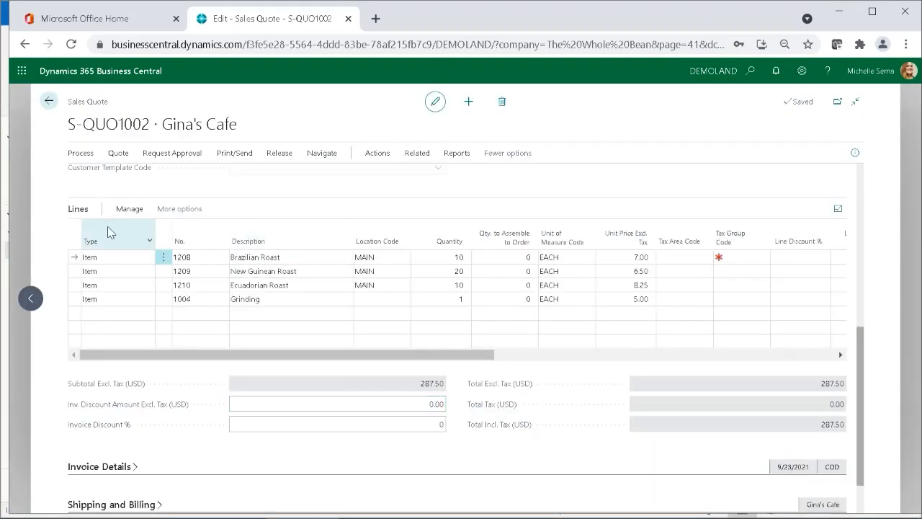
drag(471, 353, 844, 345)
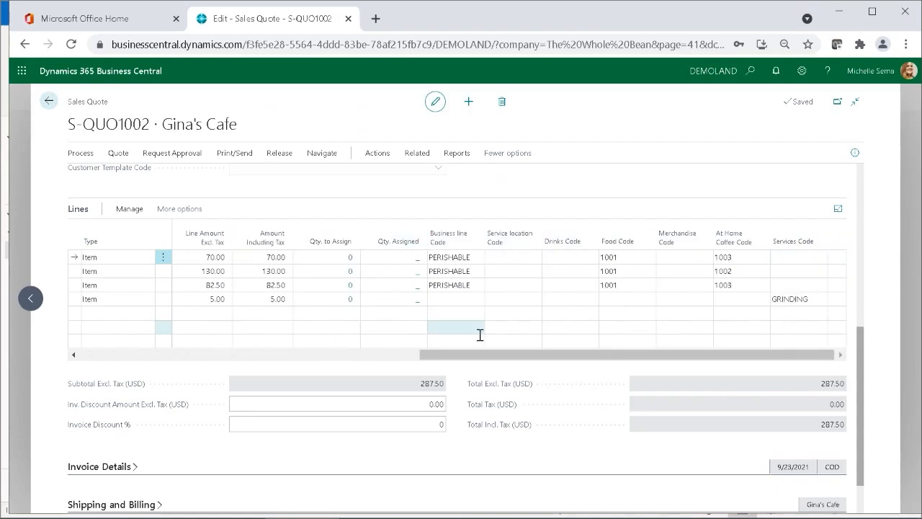
drag(821, 354, 243, 367)
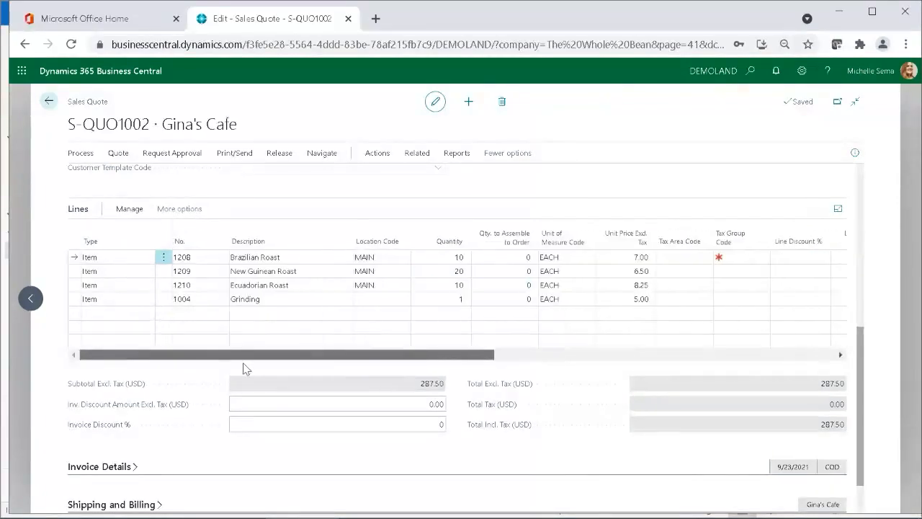
click(50, 100)
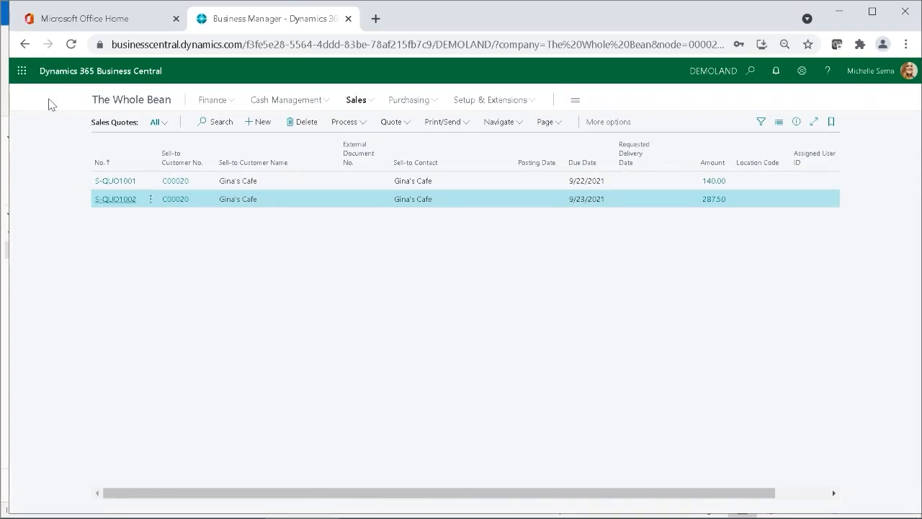
click(843, 16)
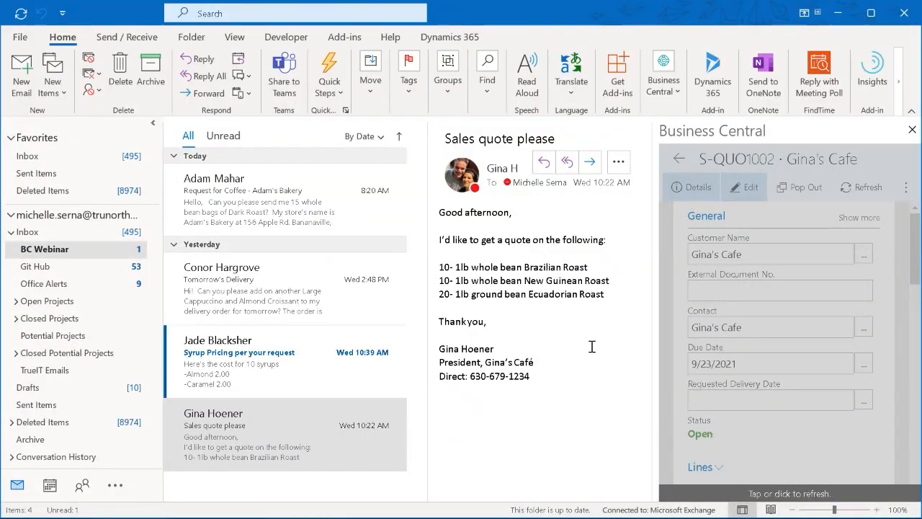
Create a new Business Central purchase order from the "Syrup Pricing per your request" email
click(301, 362)
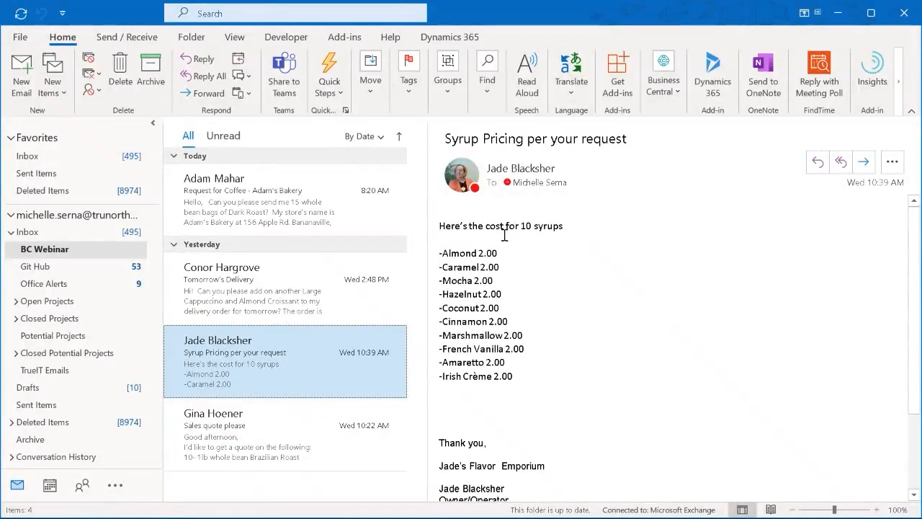
click(675, 89)
click(688, 156)
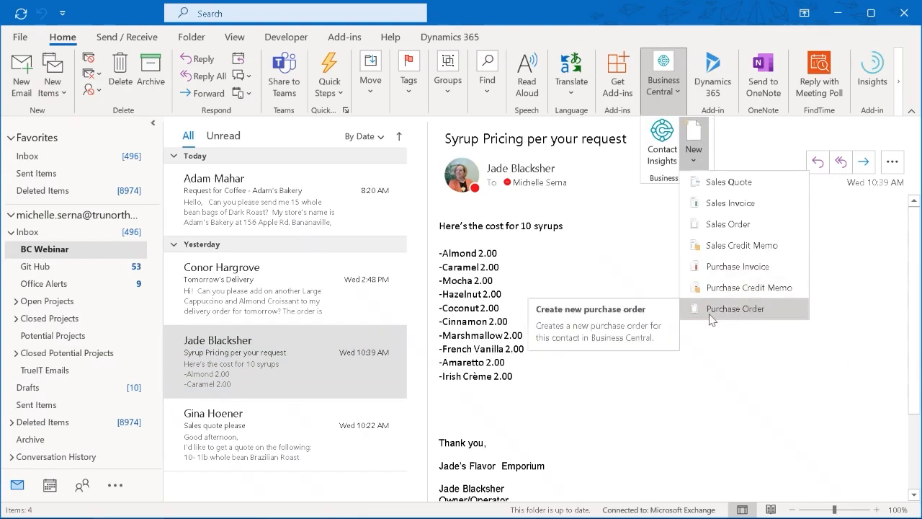
click(751, 311)
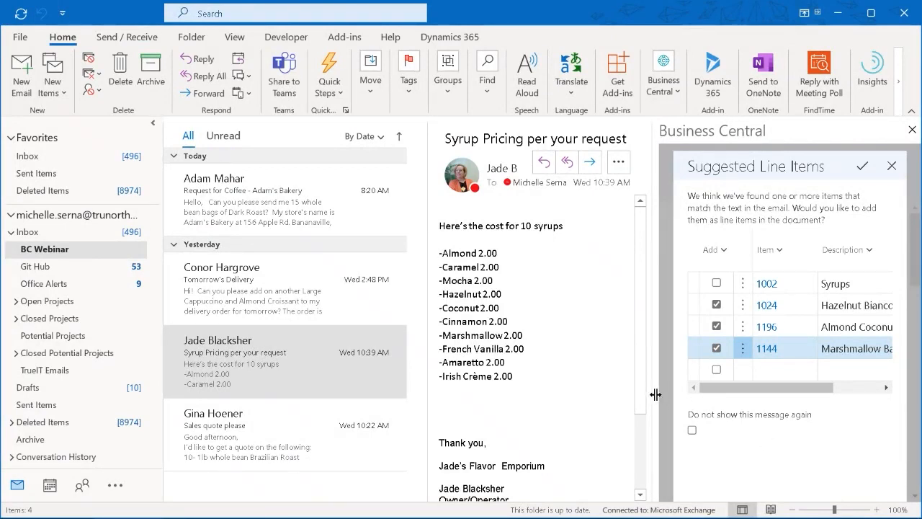
Accept only item 1002 Syrups from the suggested line items, excluding items 1024, 1196 and 1144
drag(657, 394, 640, 399)
click(717, 283)
click(716, 305)
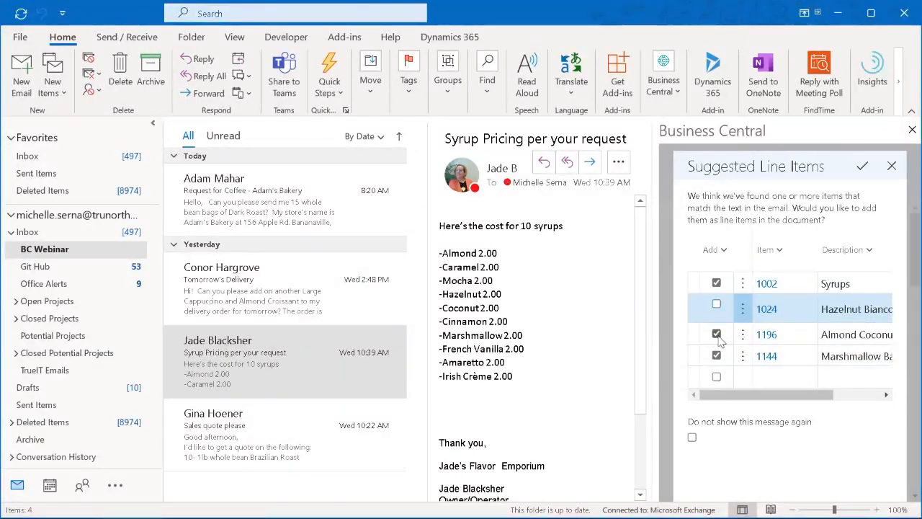
click(716, 328)
click(722, 356)
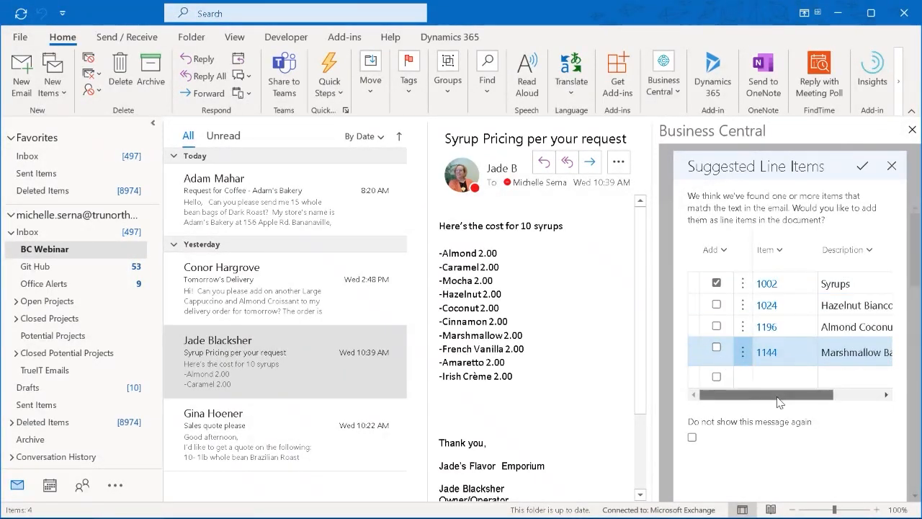
drag(797, 395, 844, 396)
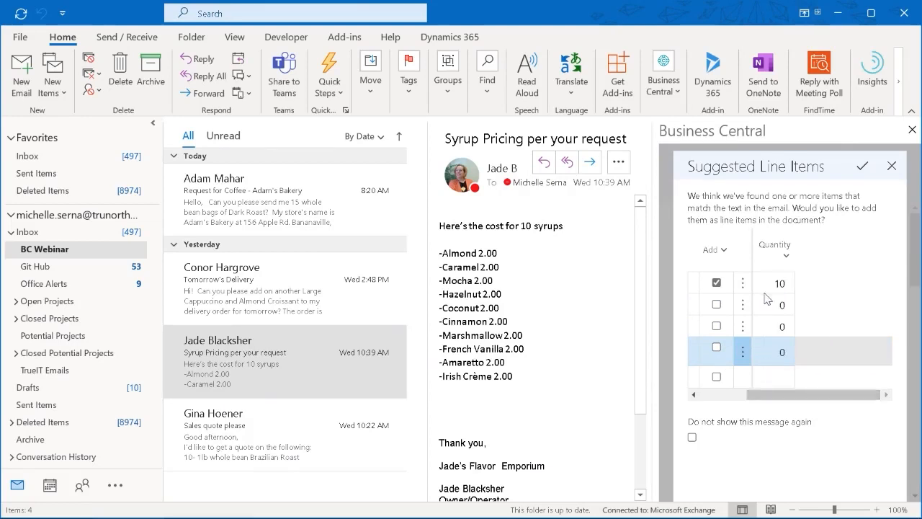
click(862, 166)
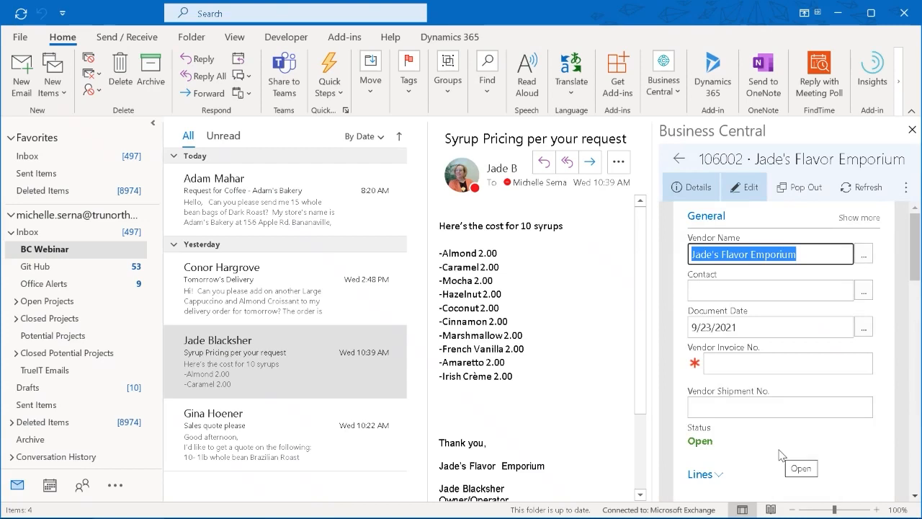
Pop out the purchase order and change the Syrups line's variant code to ALMOND through item availability by variant
click(799, 187)
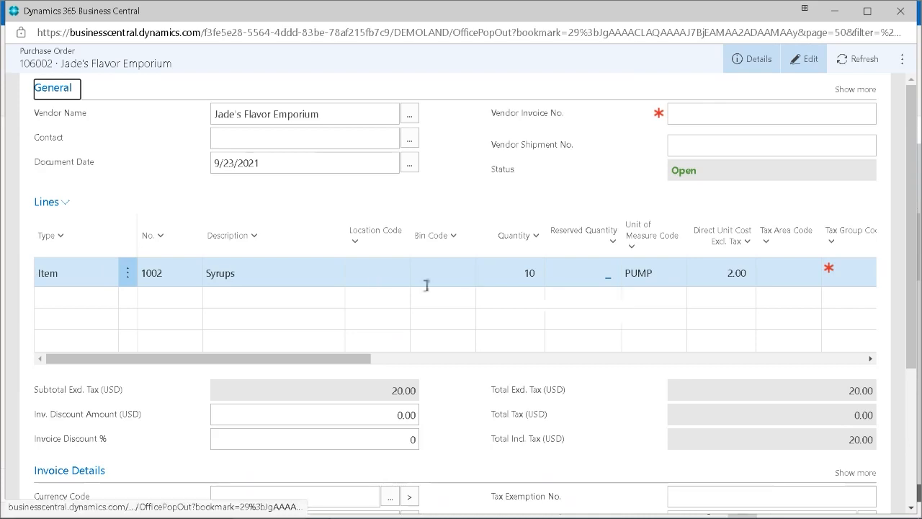
click(65, 202)
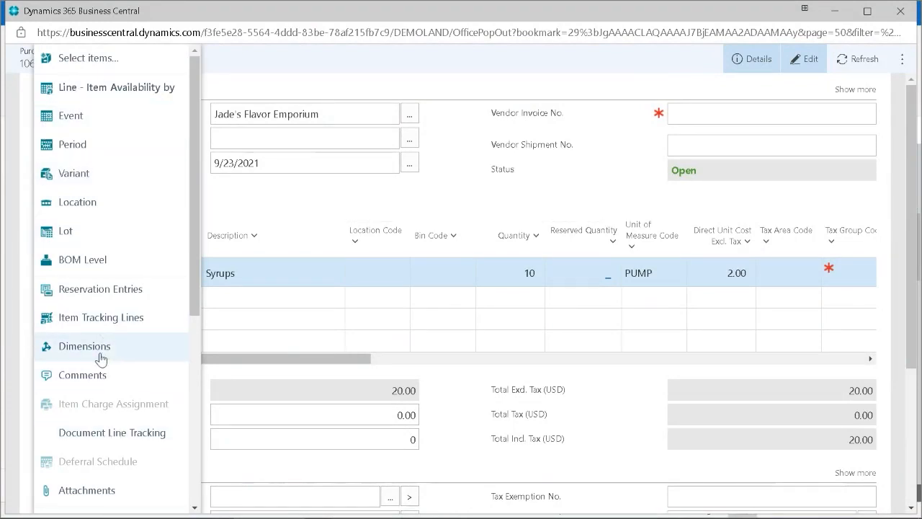
scroll(112, 451, down, 2)
scroll(120, 460, down, 3)
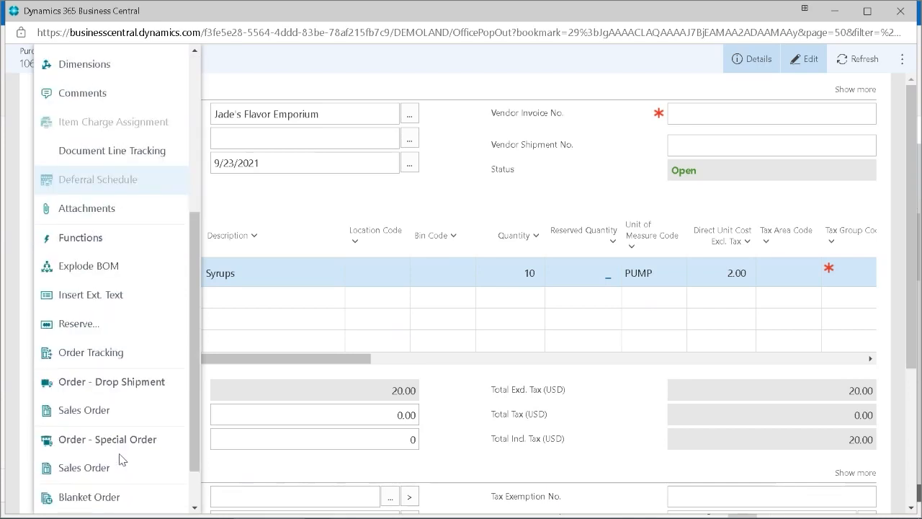
scroll(120, 460, up, 3)
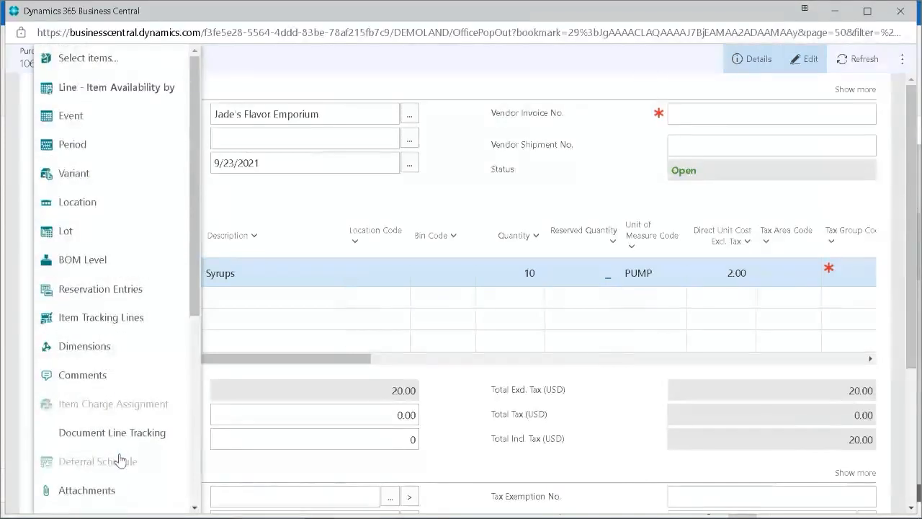
click(63, 186)
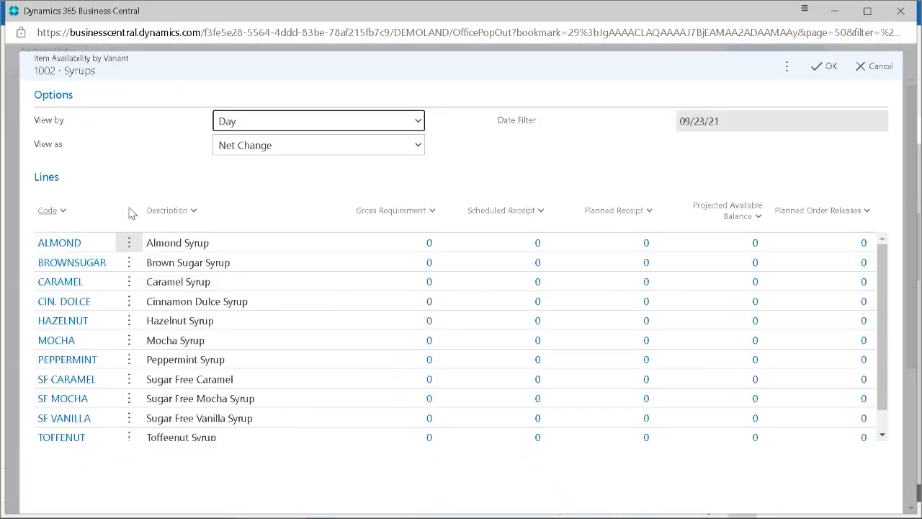
click(72, 245)
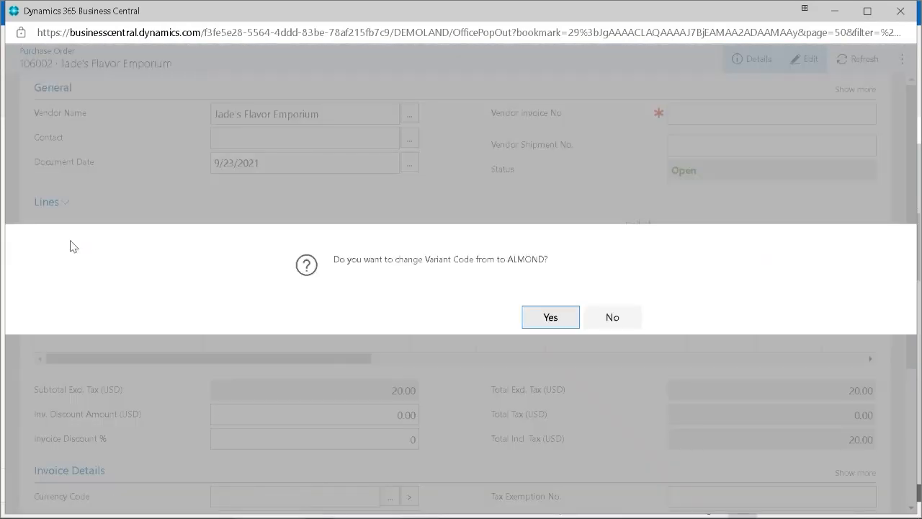
click(554, 321)
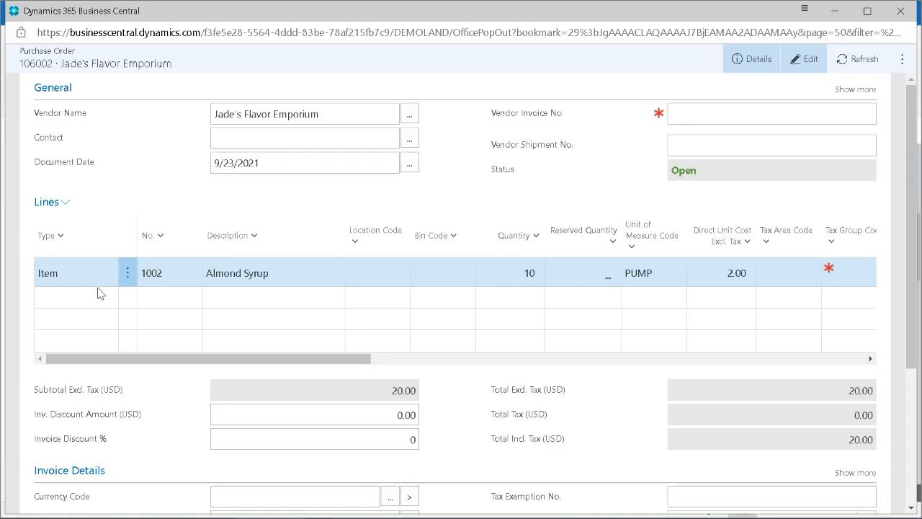
Add a second purchase order line for item 1002 with the HAZELNUT variant and a quantity of 5
click(141, 302)
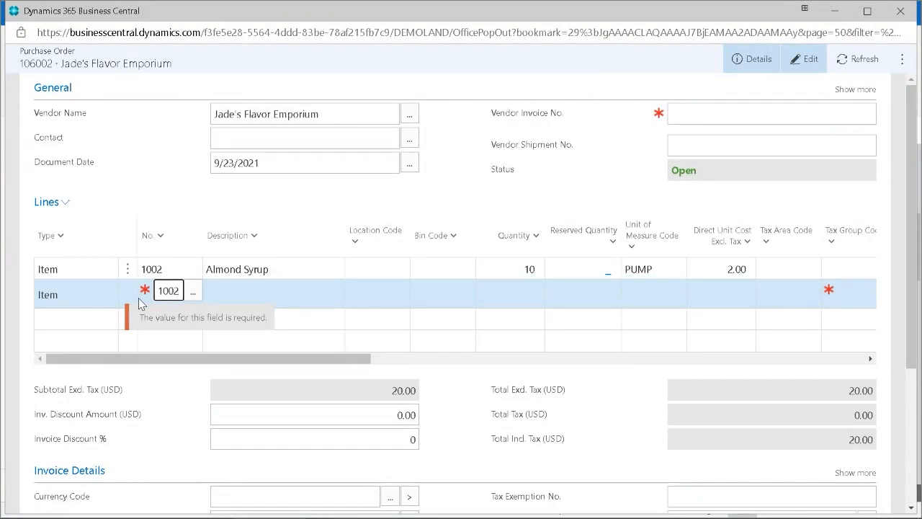
key(Tab)
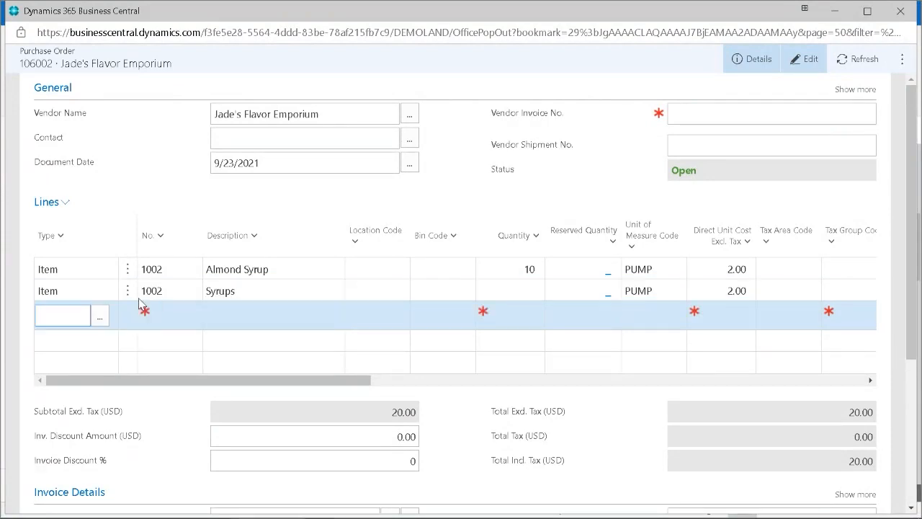
click(264, 295)
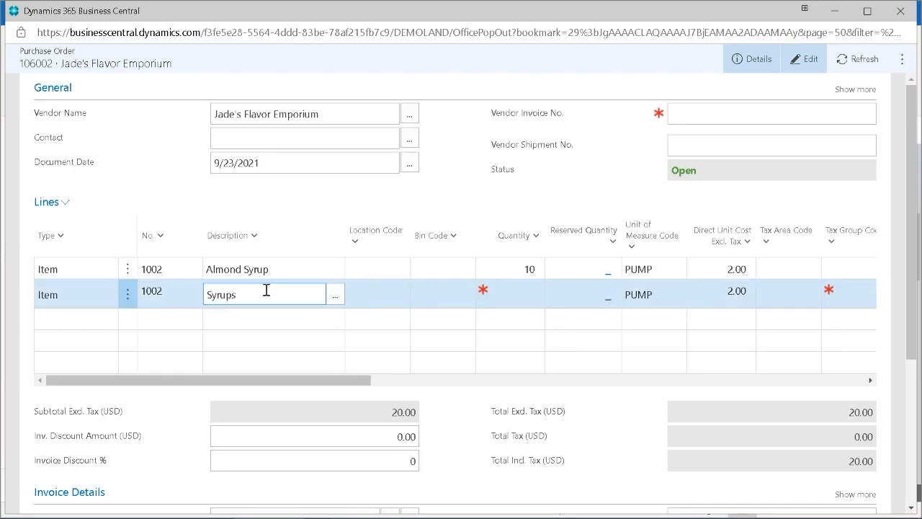
click(66, 202)
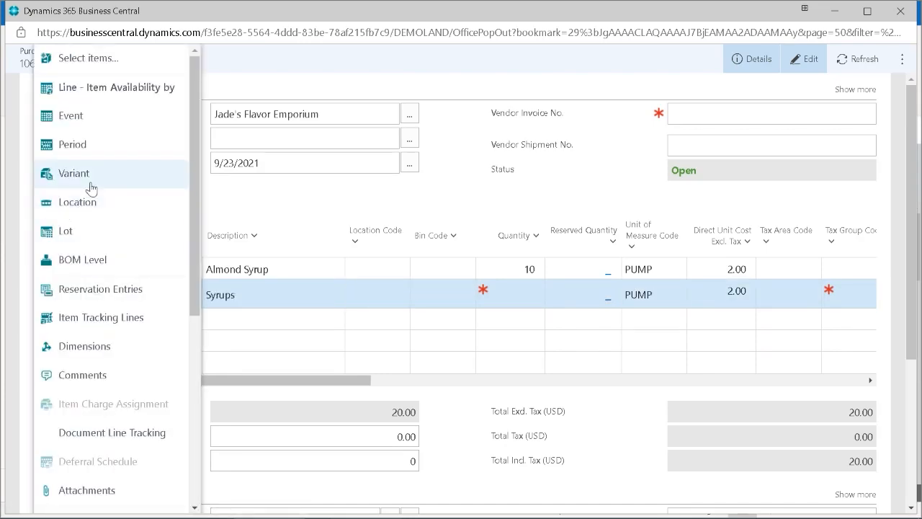
click(93, 186)
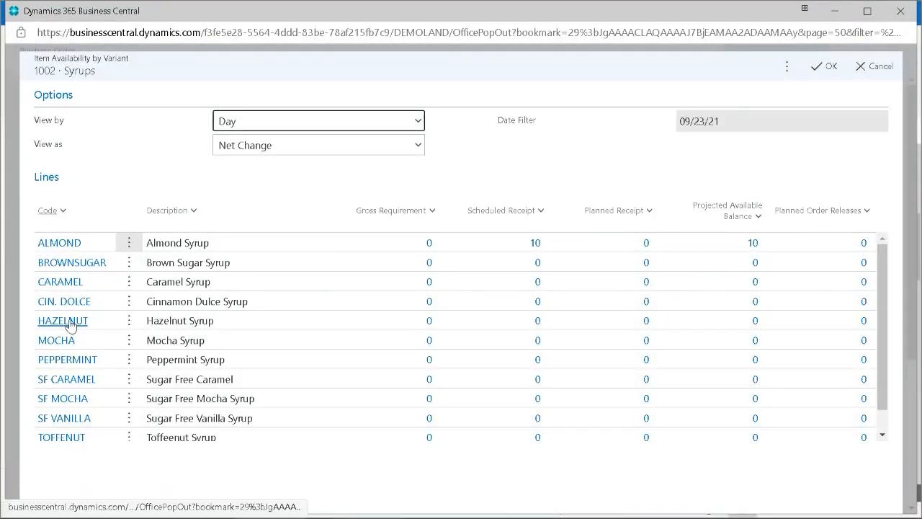
click(72, 325)
click(550, 319)
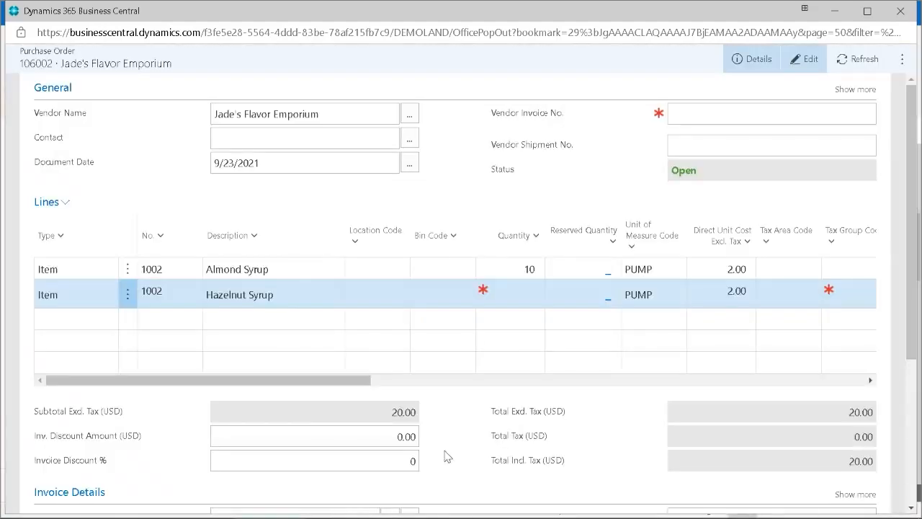
click(517, 298)
Add a third purchase order line for item 1002 with the PEPPERMINT variant and a quantity of 20
click(165, 321)
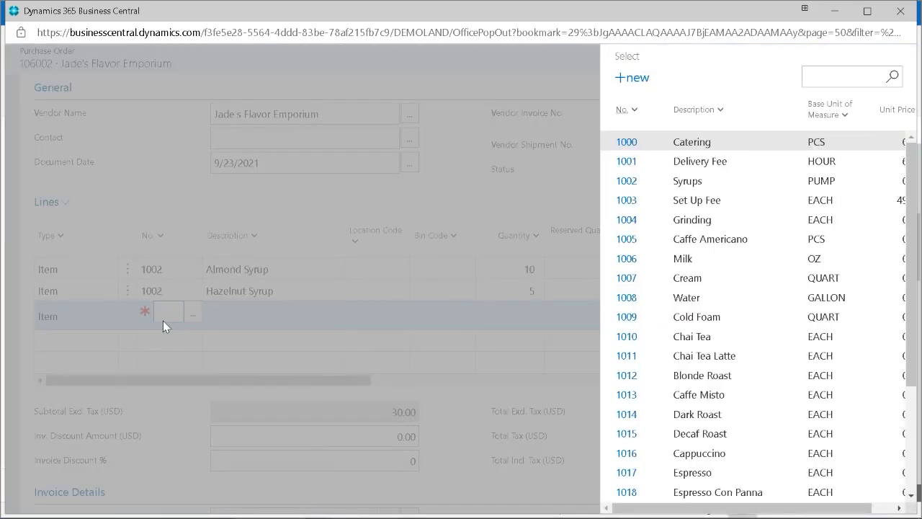
click(163, 321)
text(1002)
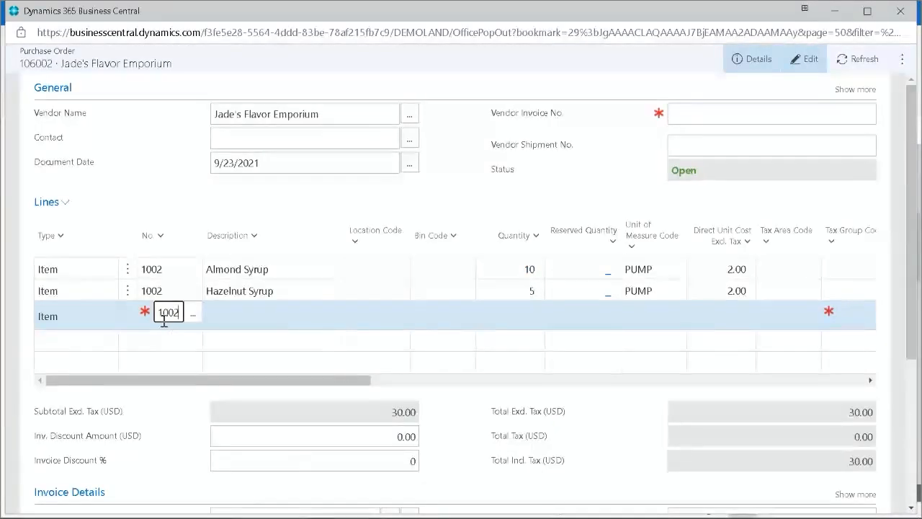
click(48, 202)
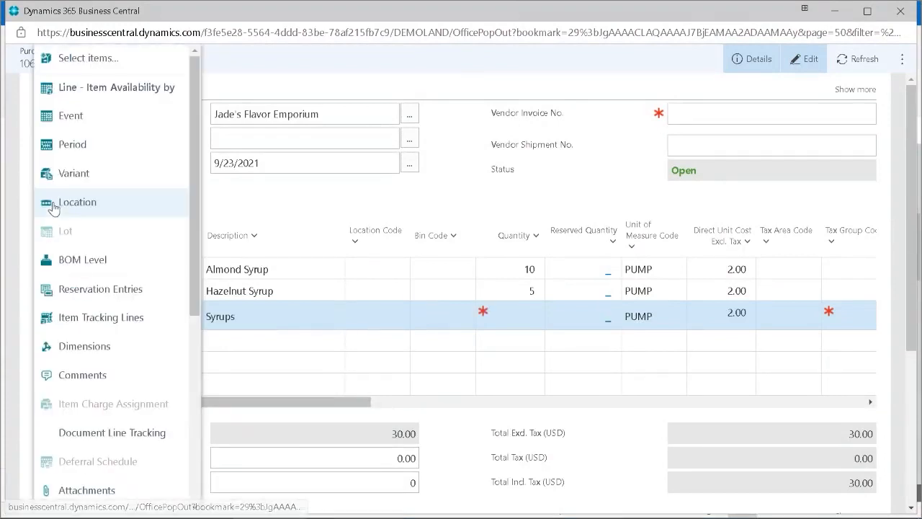
click(81, 175)
click(79, 355)
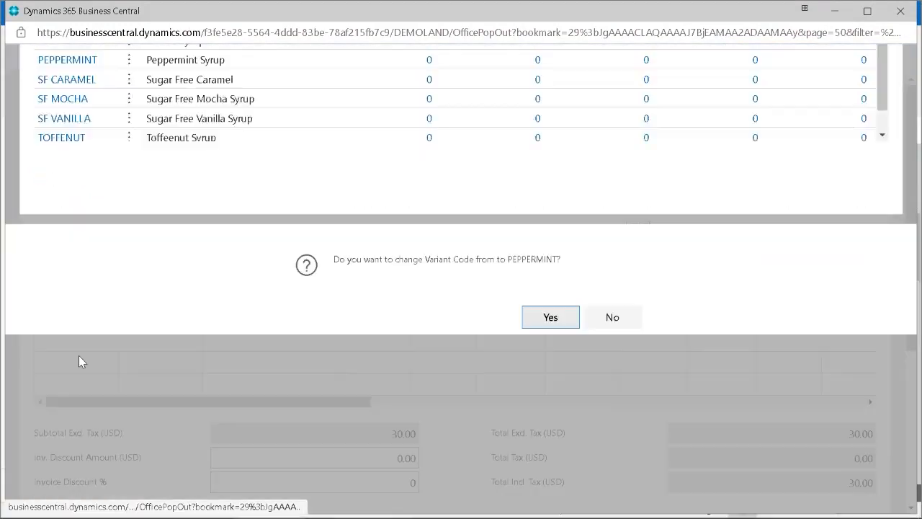
click(551, 319)
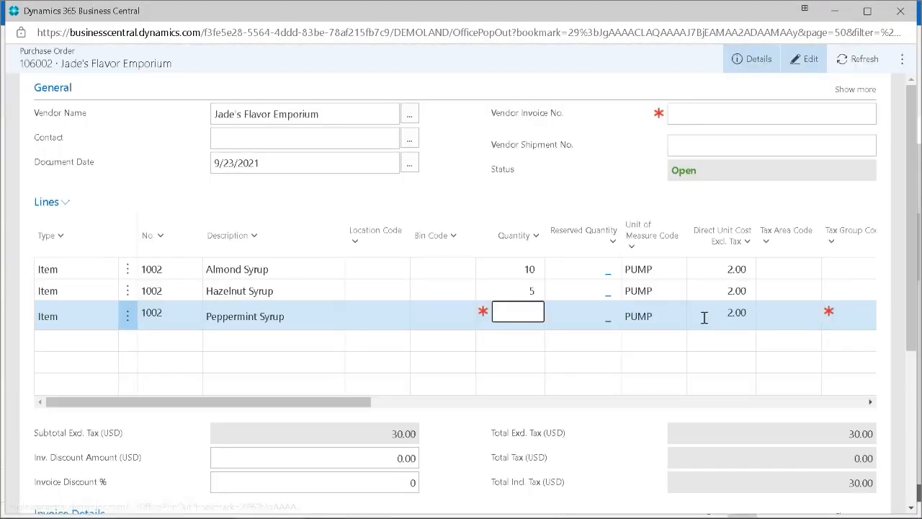
text(20)
key(Tab)
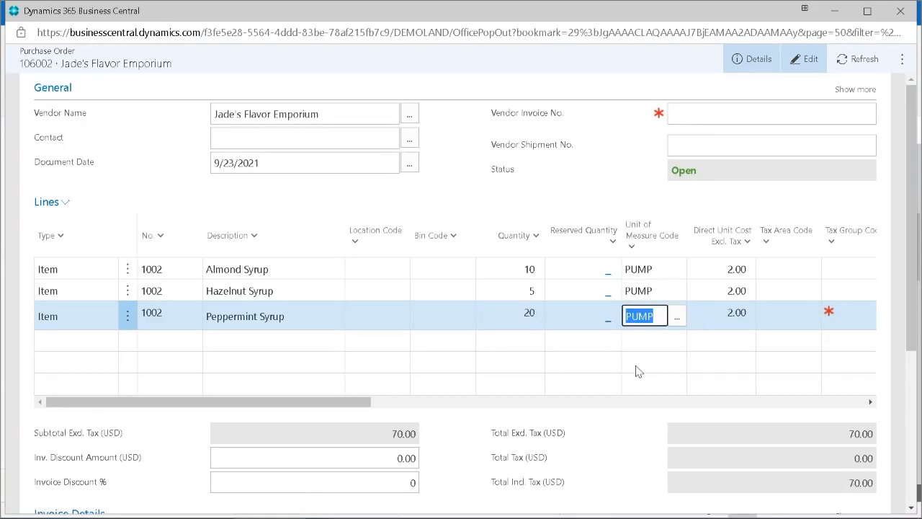
Examine the remaining line columns, the invoice, shipping and payment, and prepayment details, and the Vendor Invoice No. field
drag(338, 404, 513, 402)
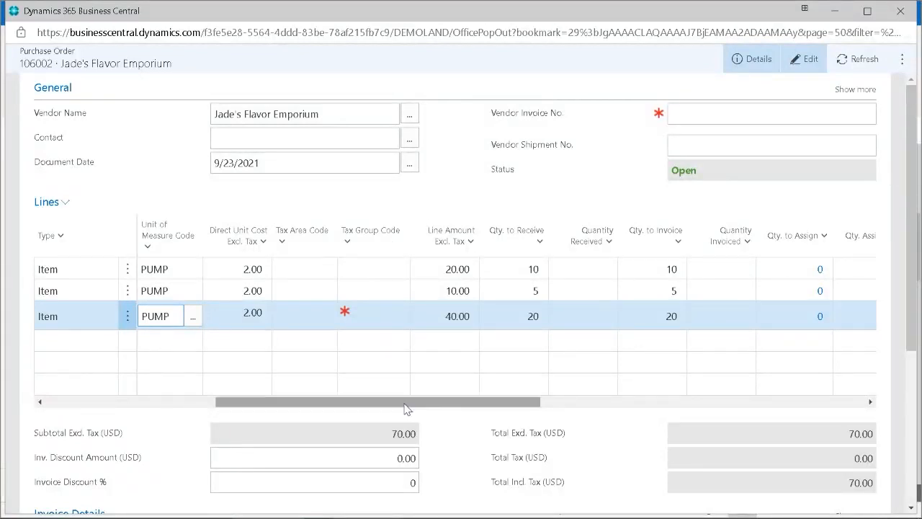
drag(406, 405, 662, 402)
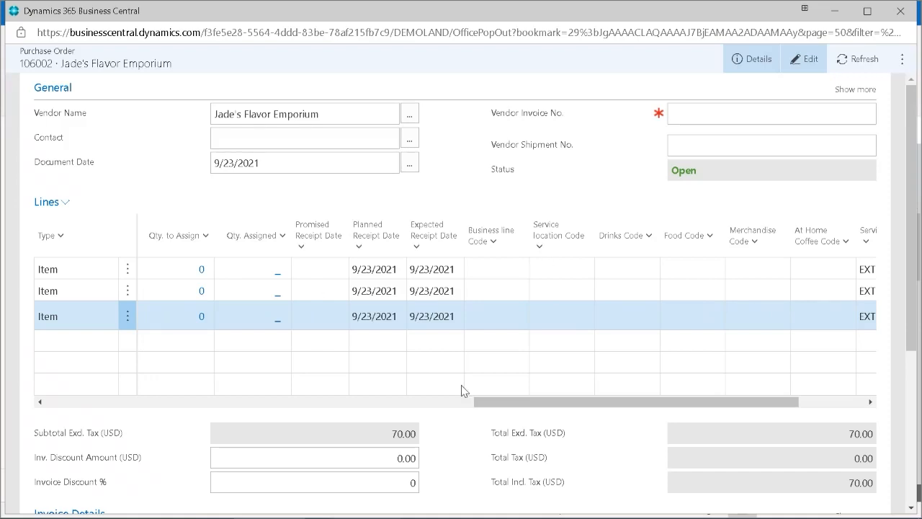
drag(475, 403, 627, 389)
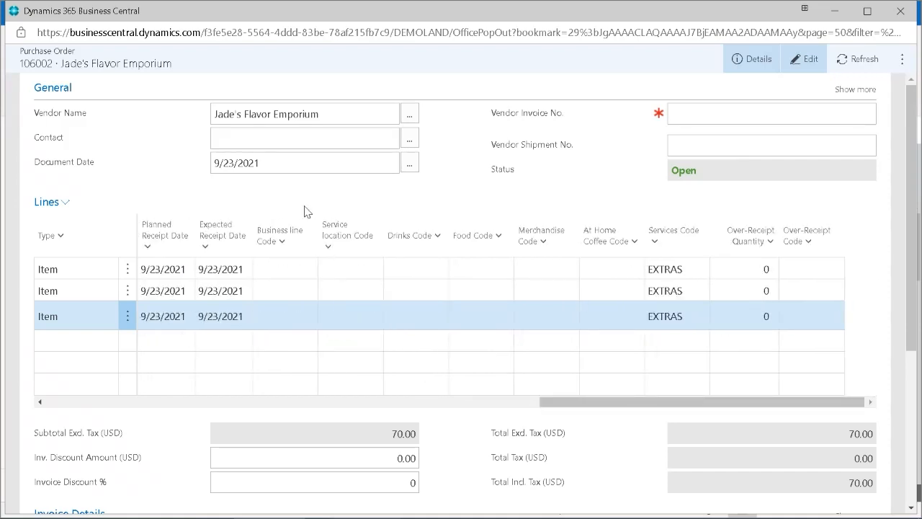
scroll(318, 448, down, 3)
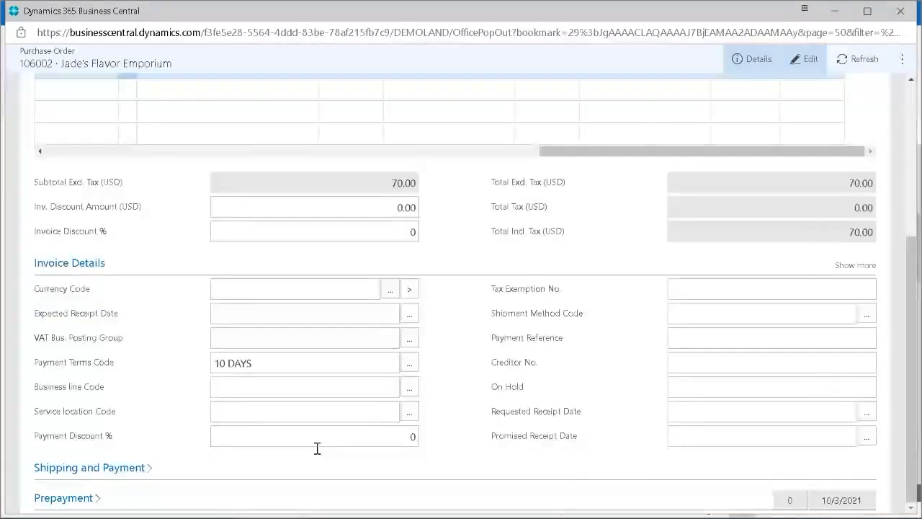
click(108, 470)
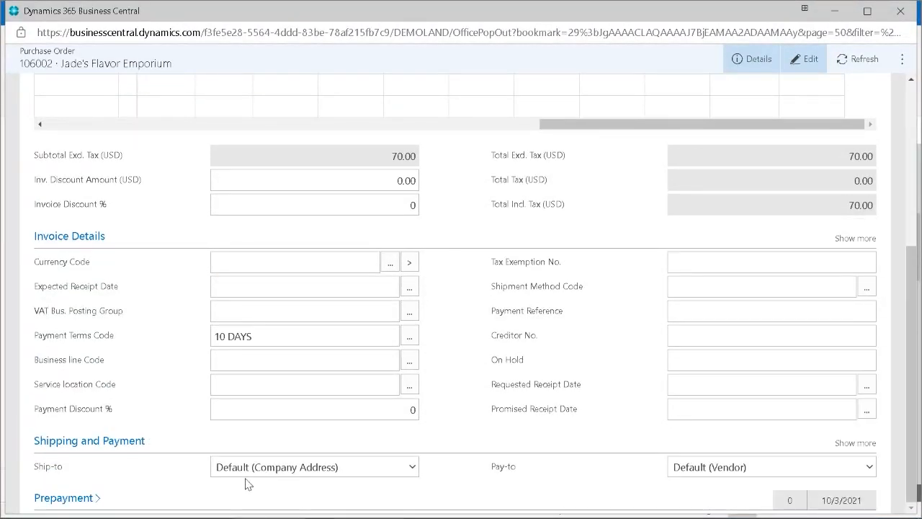
click(82, 498)
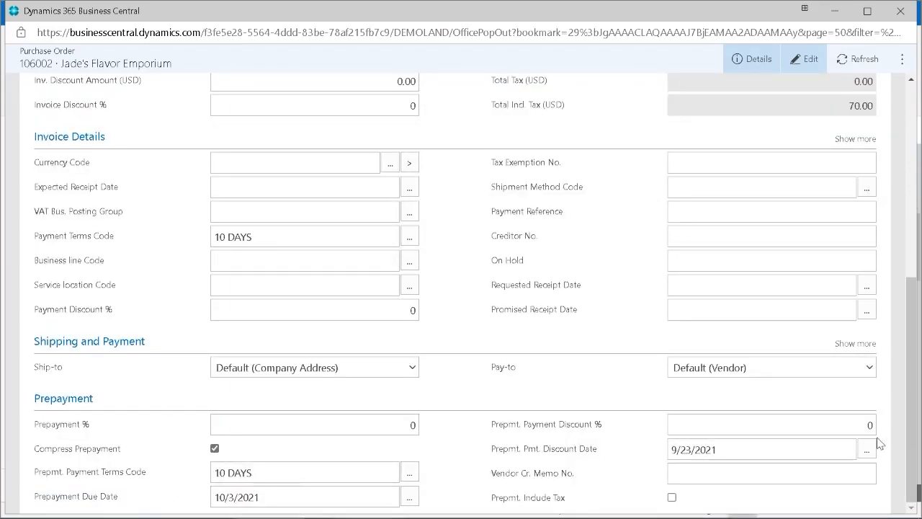
click(858, 344)
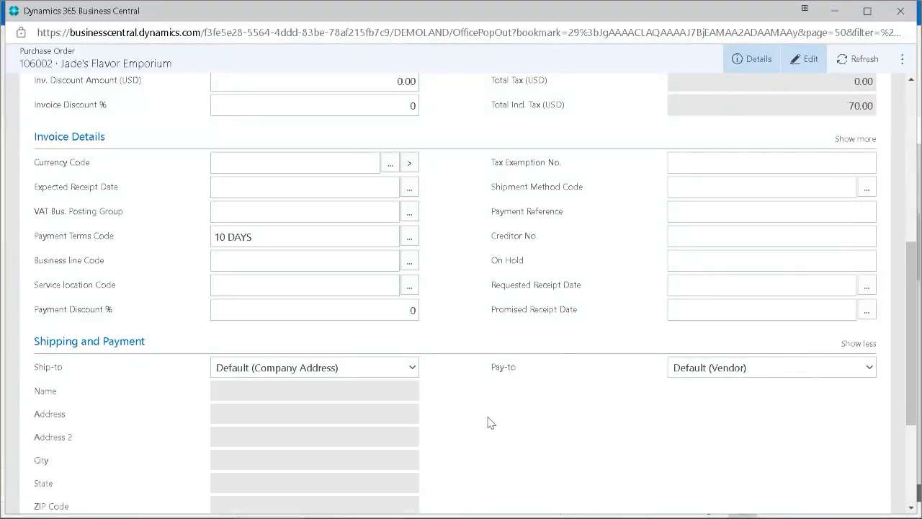
scroll(488, 422, up, 2)
scroll(488, 422, up, 3)
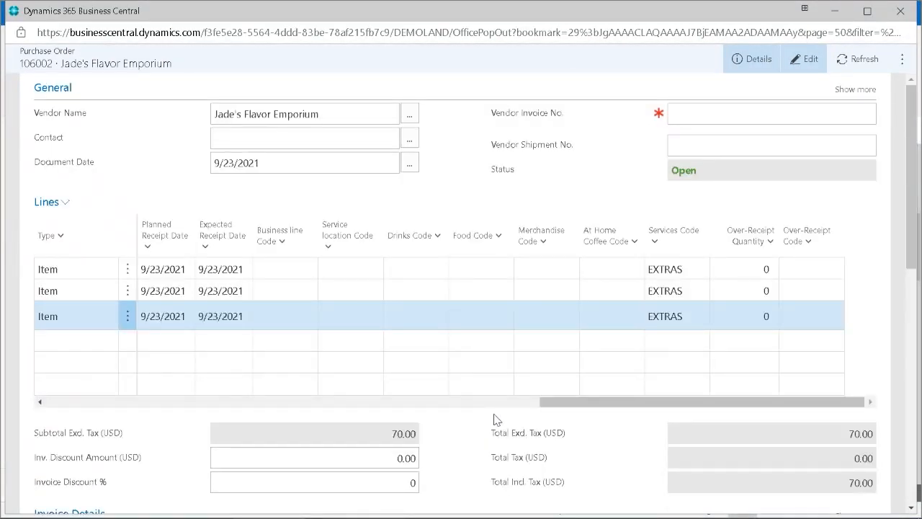
click(703, 114)
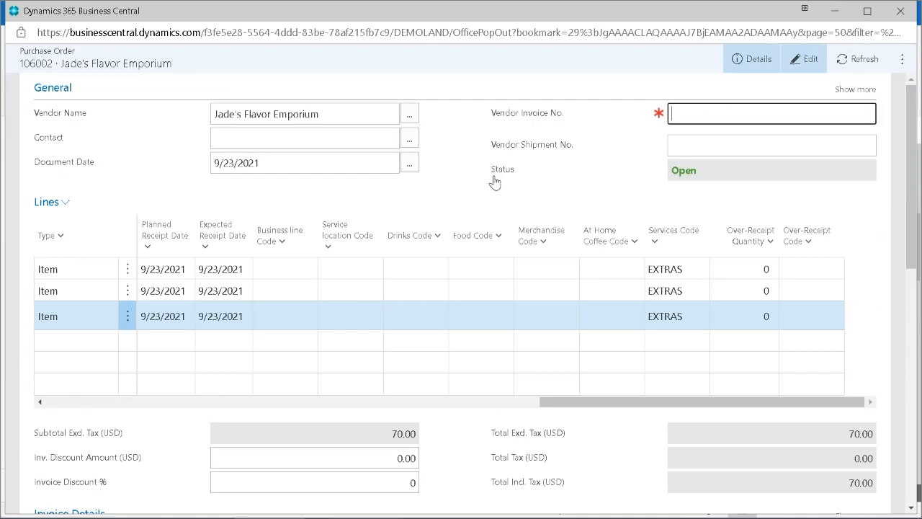
Attach the purchase order to its own record as a PDF
click(909, 59)
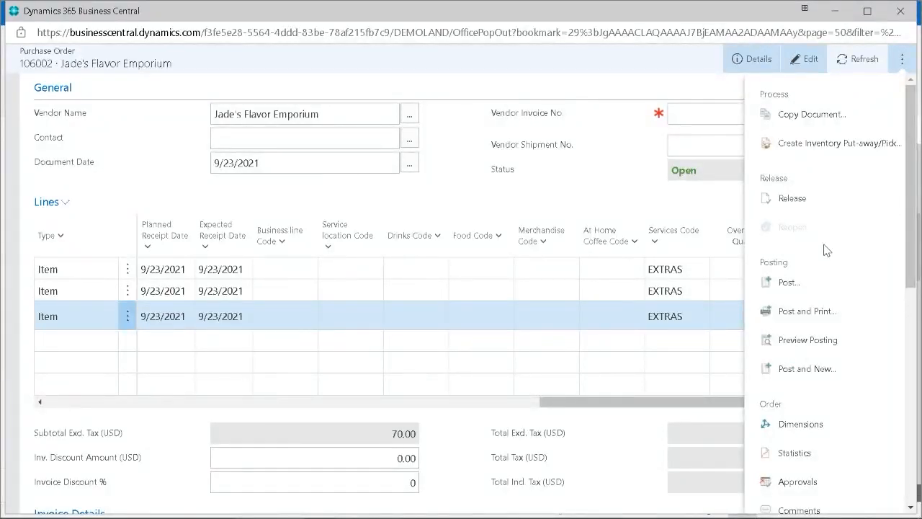
scroll(826, 260, down, 5)
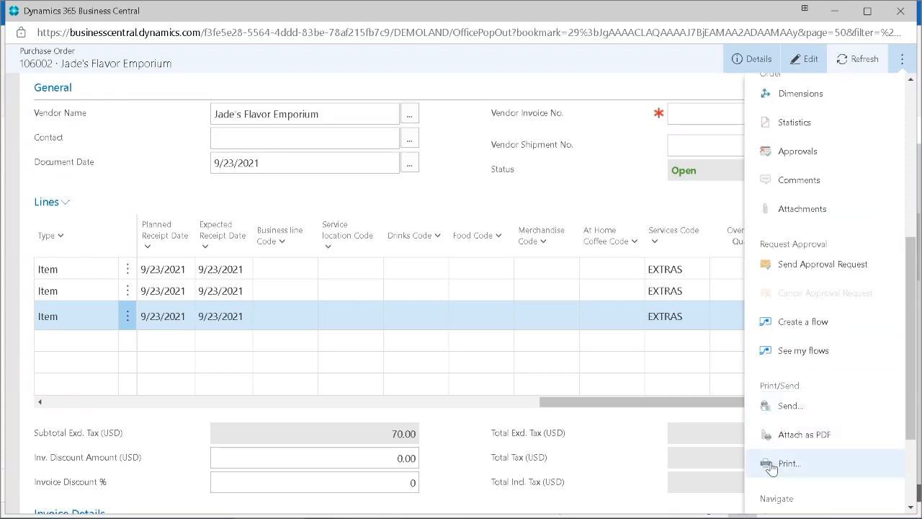
scroll(771, 467, down, 2)
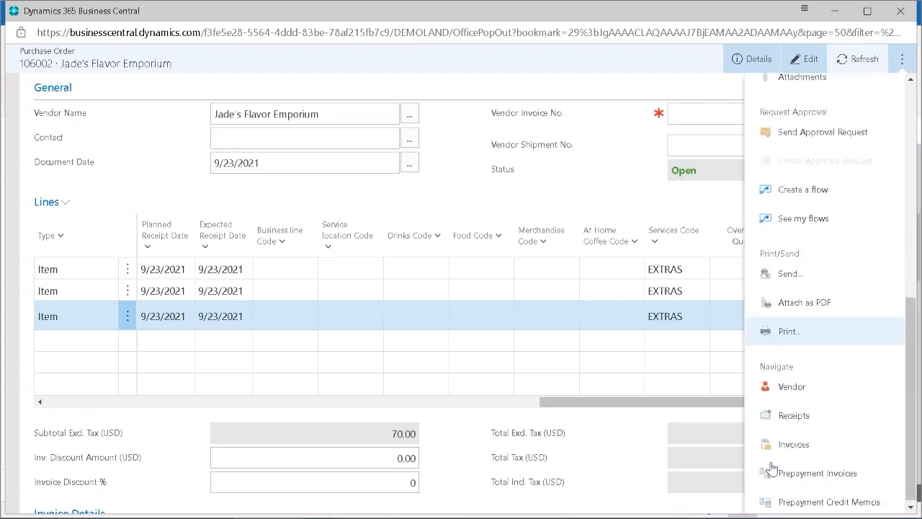
click(834, 303)
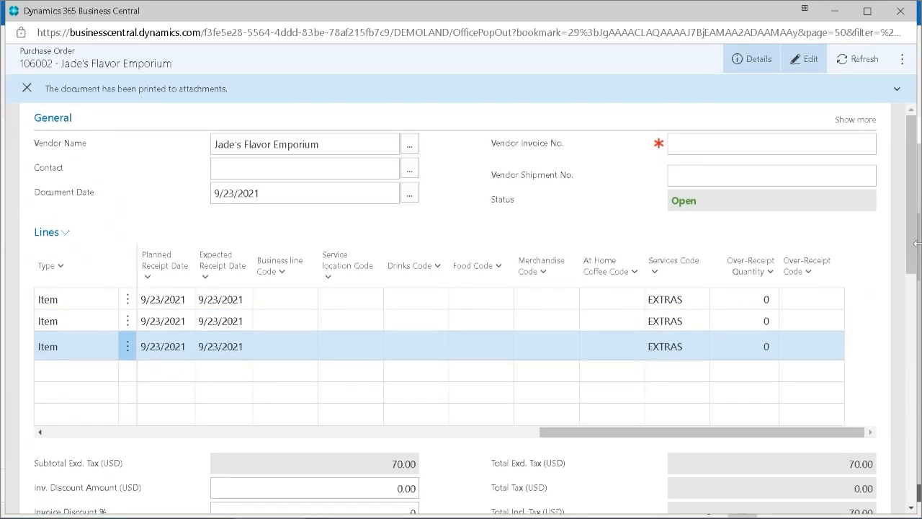
Show the purchase order's details and try to open its attached document
click(909, 58)
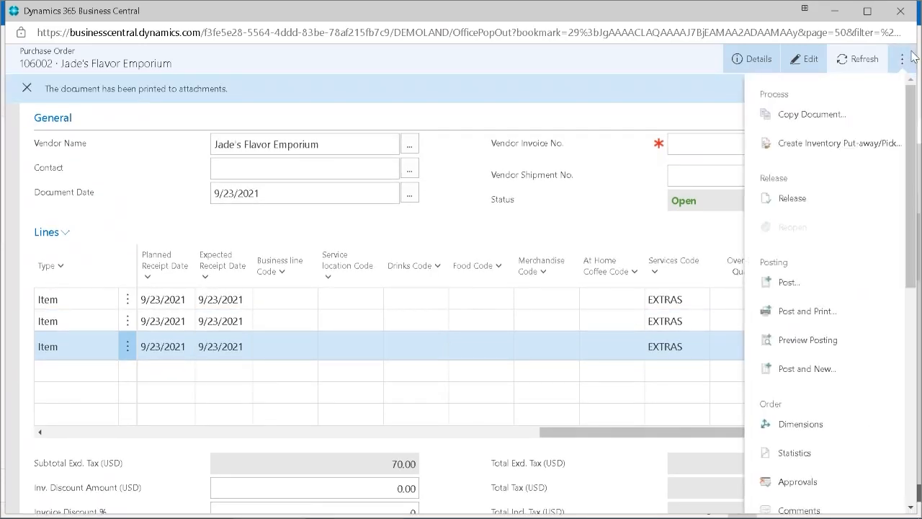
click(750, 59)
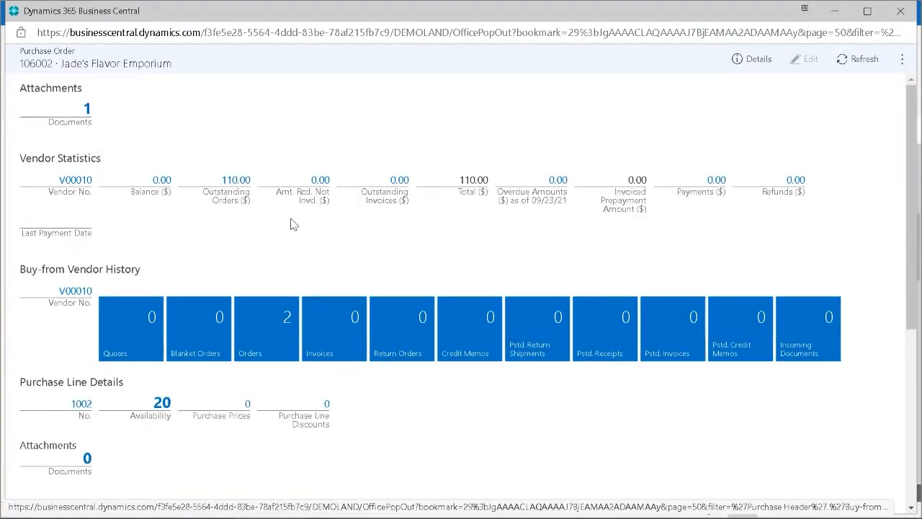
click(87, 108)
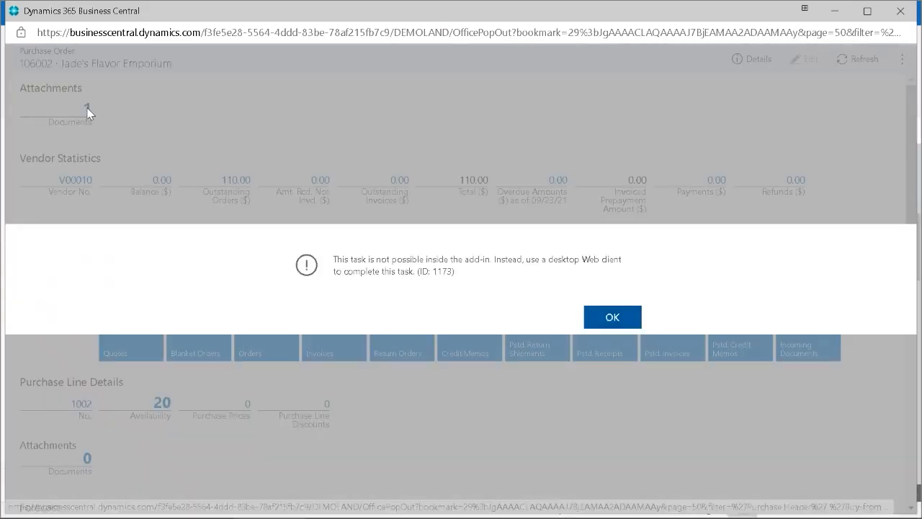
click(615, 317)
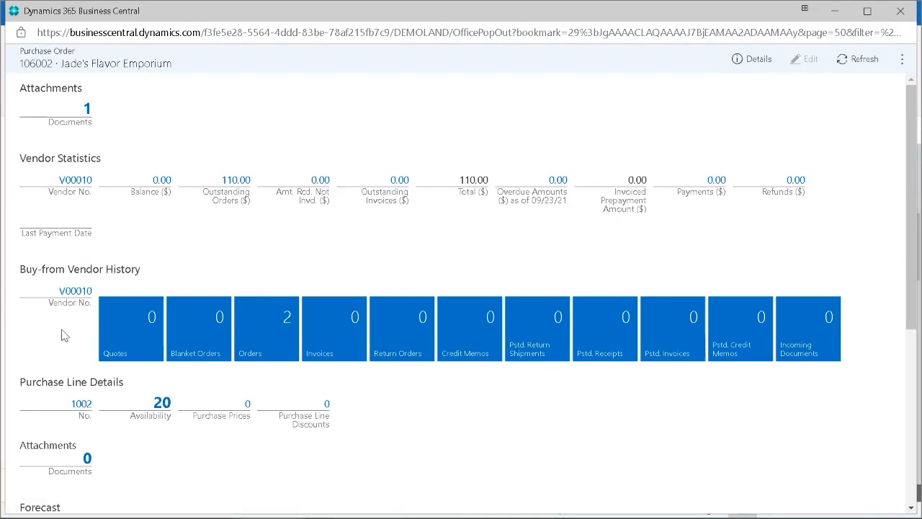
Review the vendor history, purchase line details, forecast and notes, and close the popped-out purchase order
scroll(237, 356, down, 2)
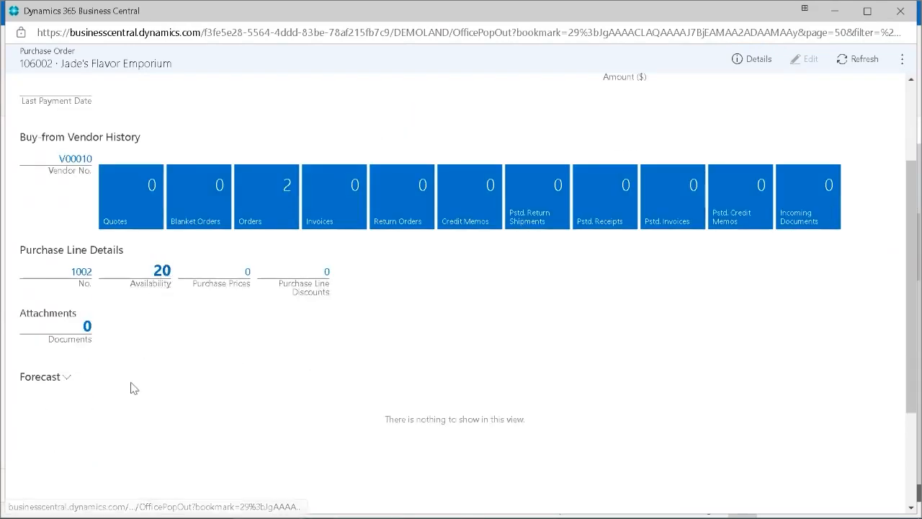
scroll(123, 408, down, 3)
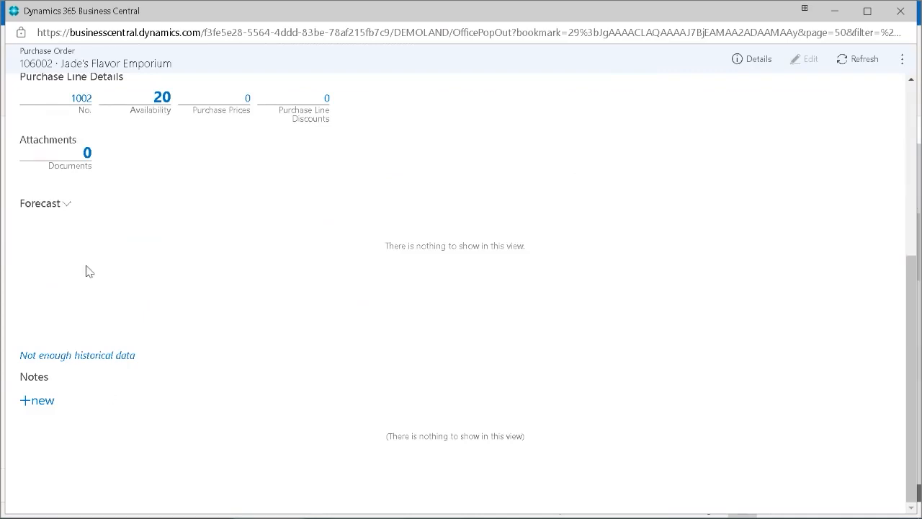
scroll(146, 304, up, 5)
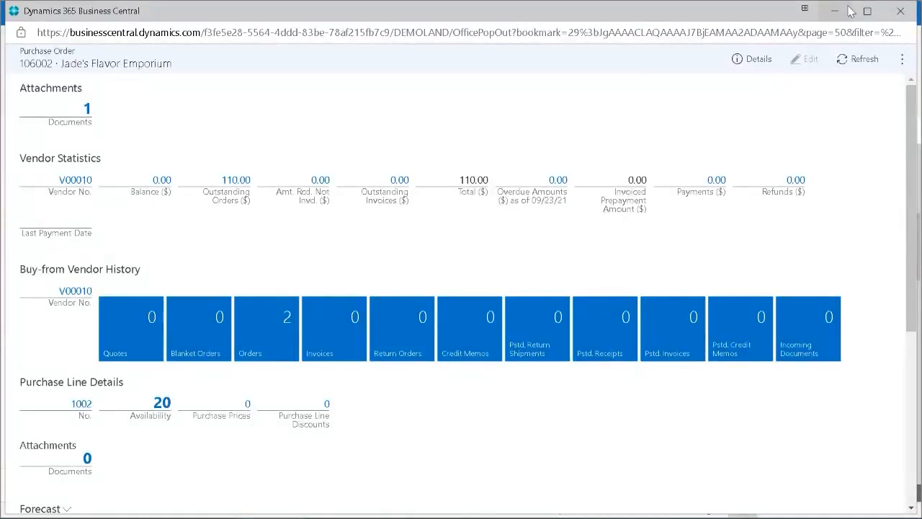
click(901, 10)
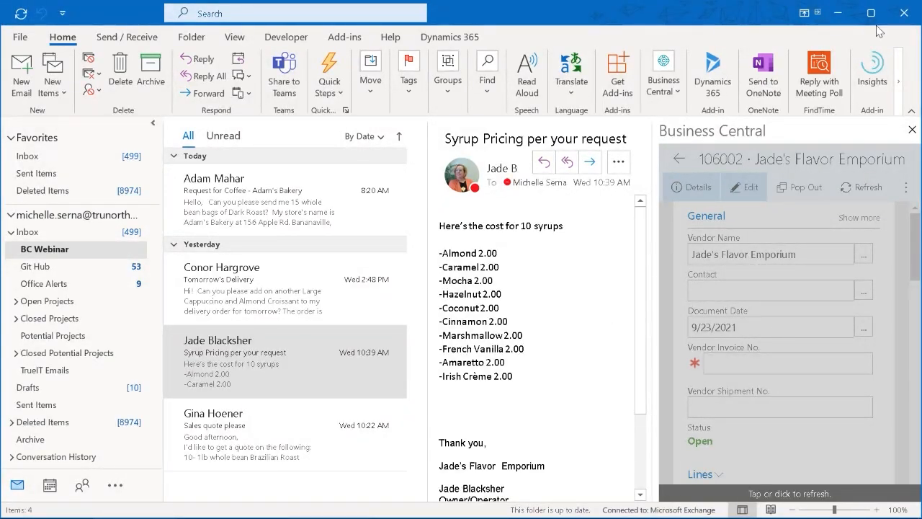
Switch to Business Central in the browser and open the newly created Jade's Flavor Emporium purchase order from the Purchase Orders list
click(851, 15)
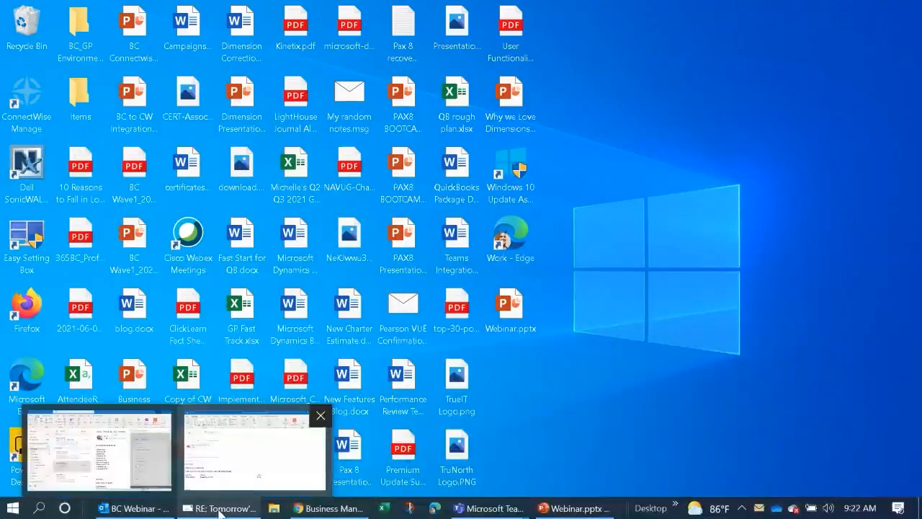
click(291, 509)
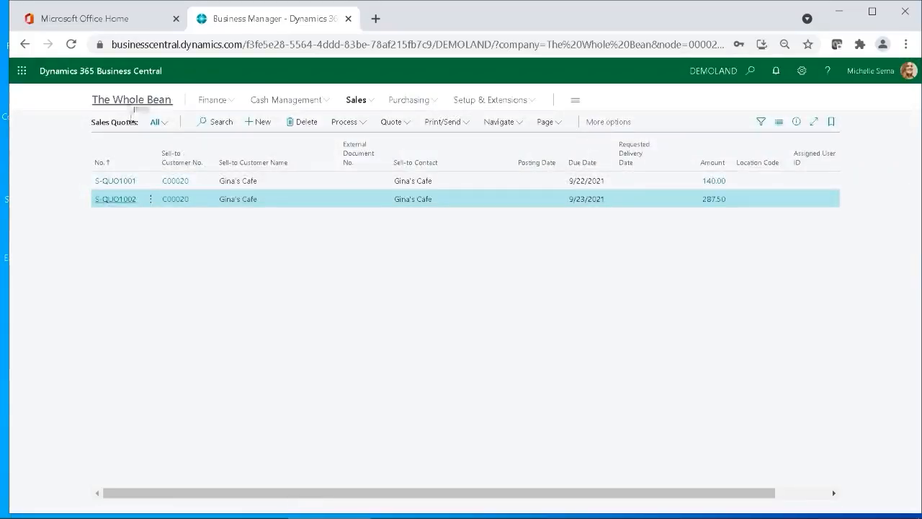
click(425, 102)
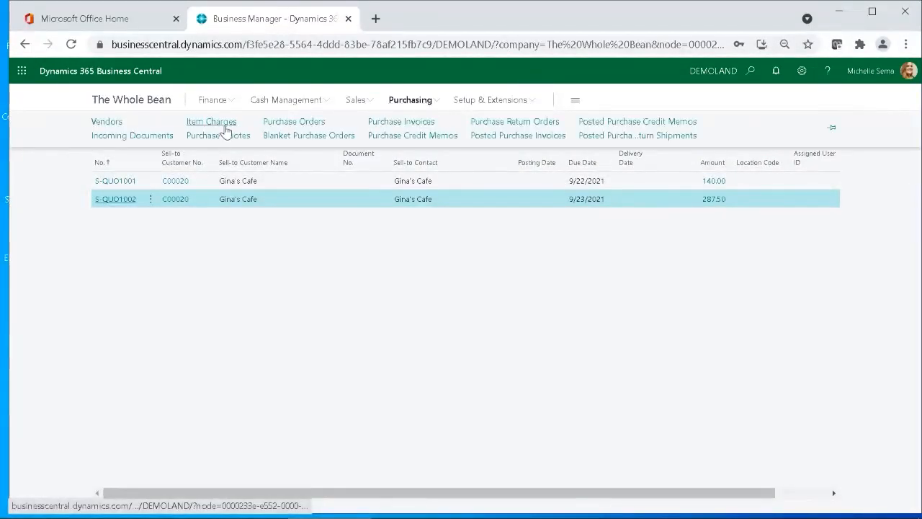
click(283, 123)
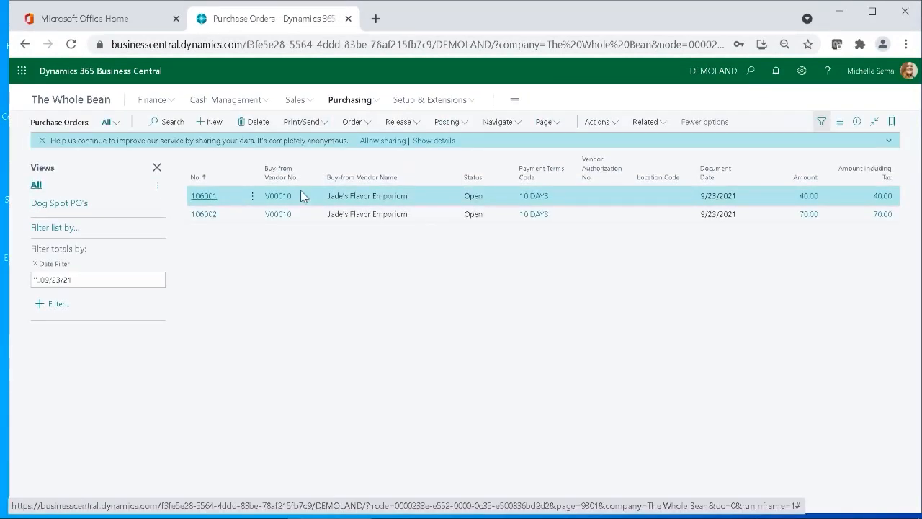
click(207, 217)
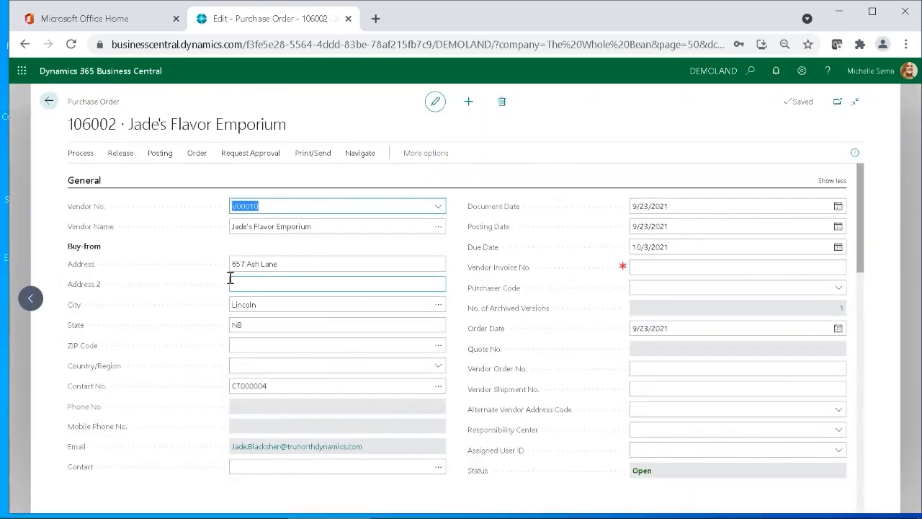
Check the almond, hazelnut and peppermint syrup lines with their costs and quantities, and close the purchase order
scroll(231, 281, down, 10)
scroll(231, 281, up, 3)
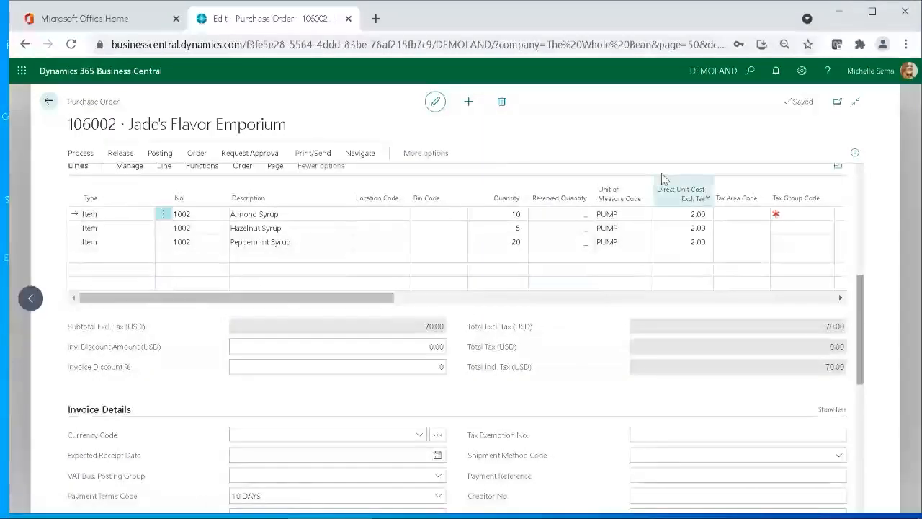
drag(314, 302, 516, 314)
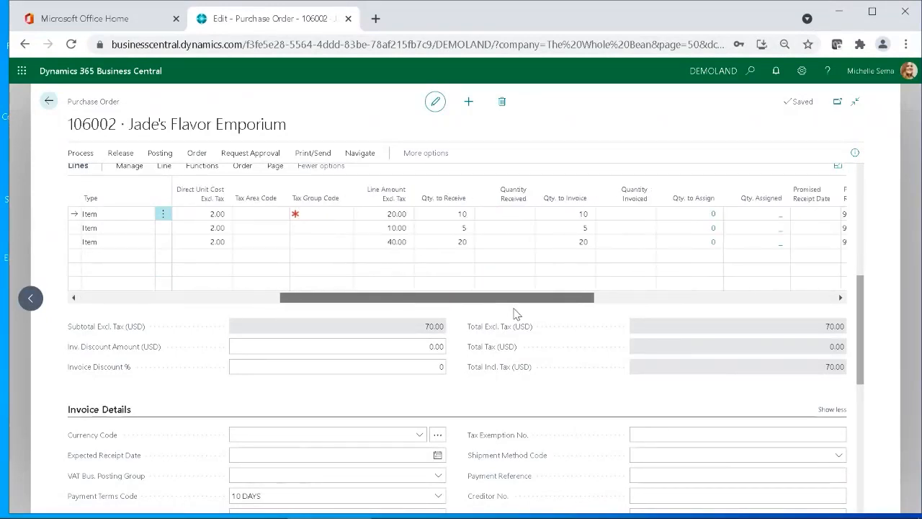
click(49, 102)
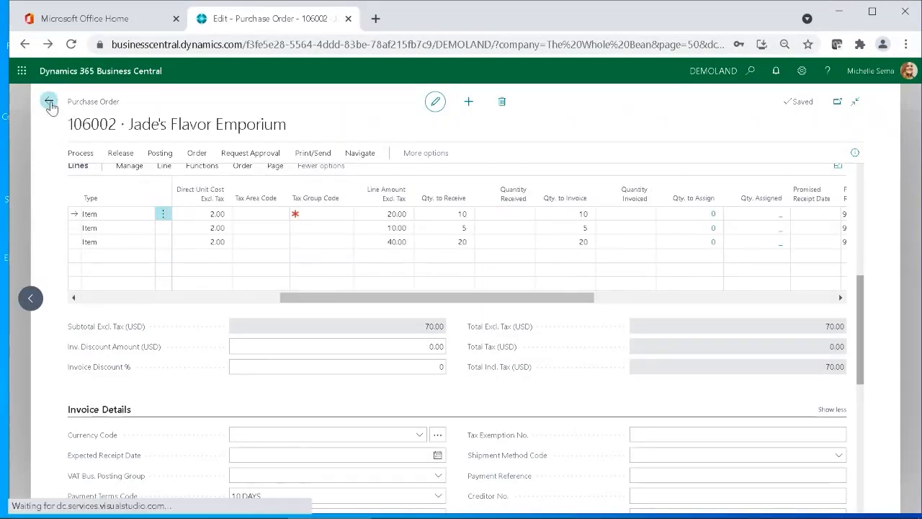
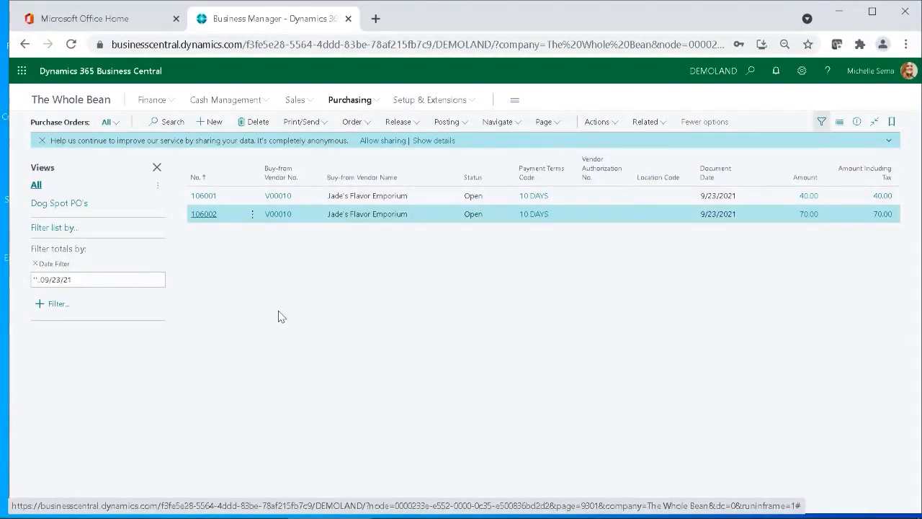
Switch to Microsoft Teams and read the chat's Gina's Cafe contact card and the messages about the quote and sales order
mouse_move(425, 513)
key(super)
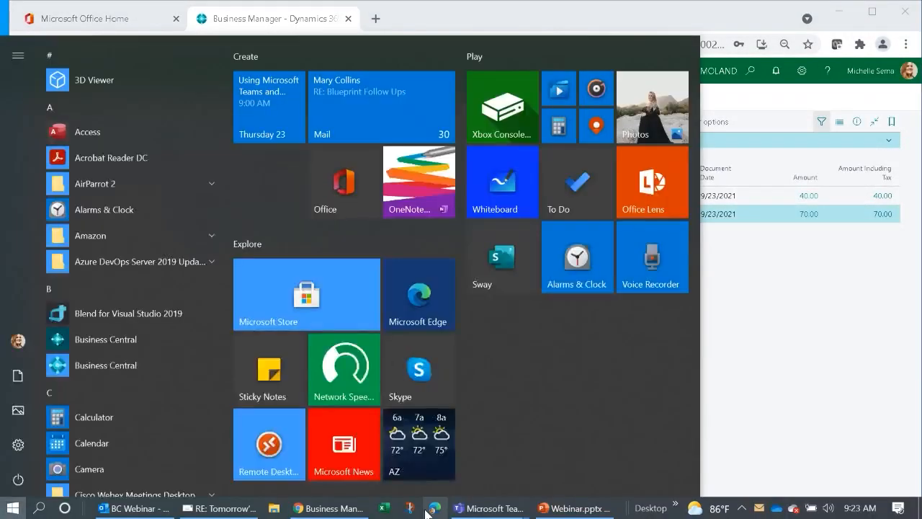
mouse_move(466, 510)
click(434, 459)
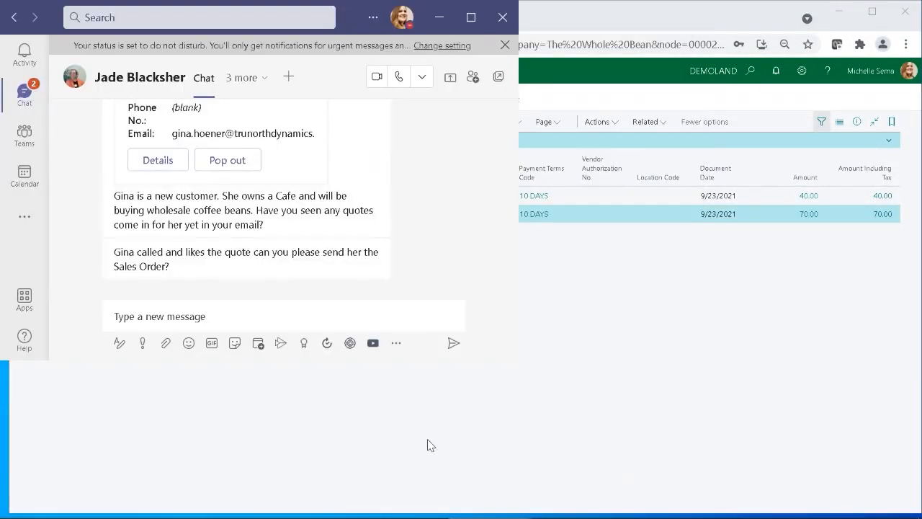
scroll(320, 171, up, 2)
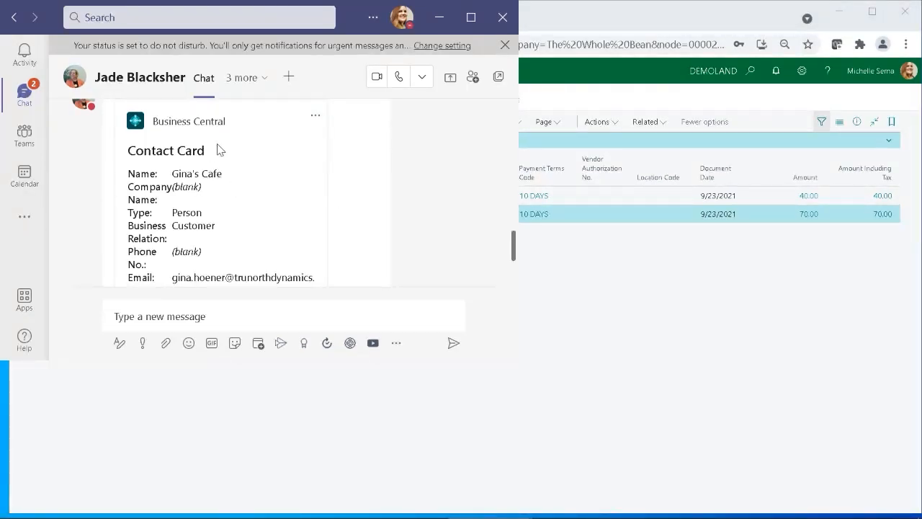
scroll(247, 158, down, 2)
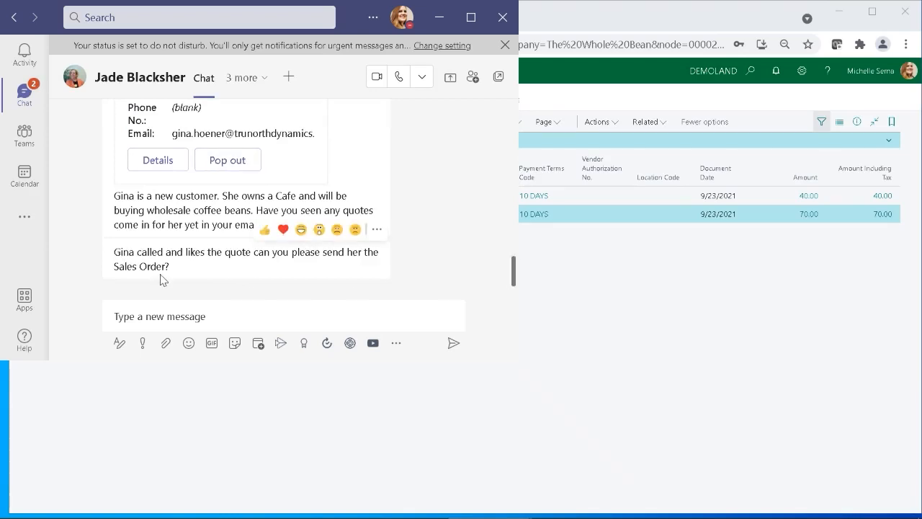
scroll(161, 279, up, 2)
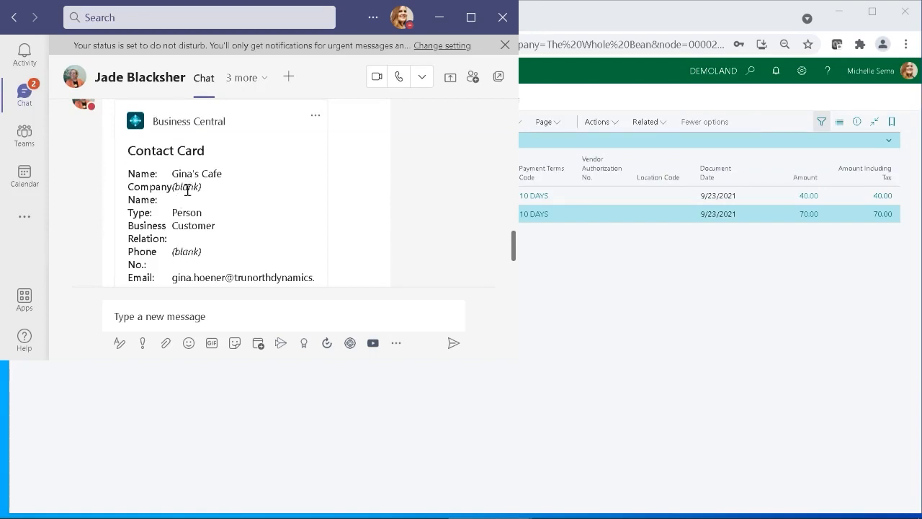
Search the messaging apps for "bus", open the Business Central contact search, and close it
click(397, 346)
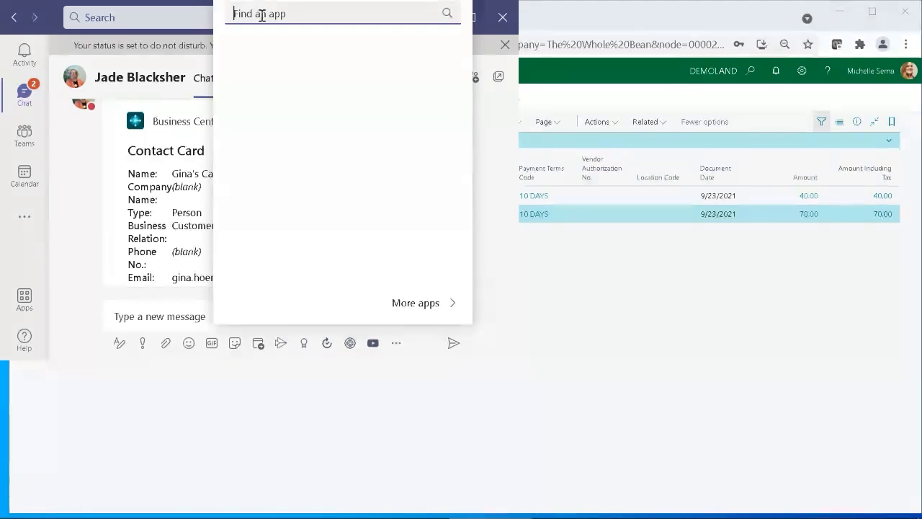
text(bus)
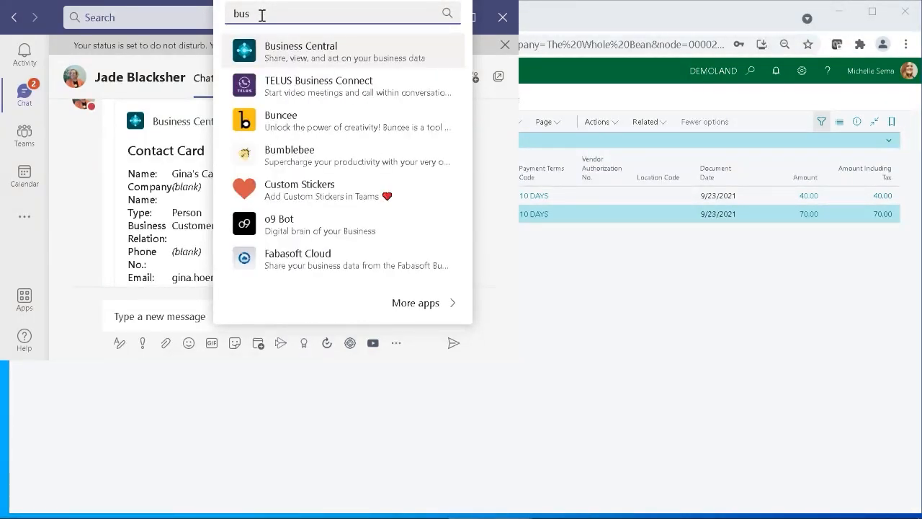
click(346, 56)
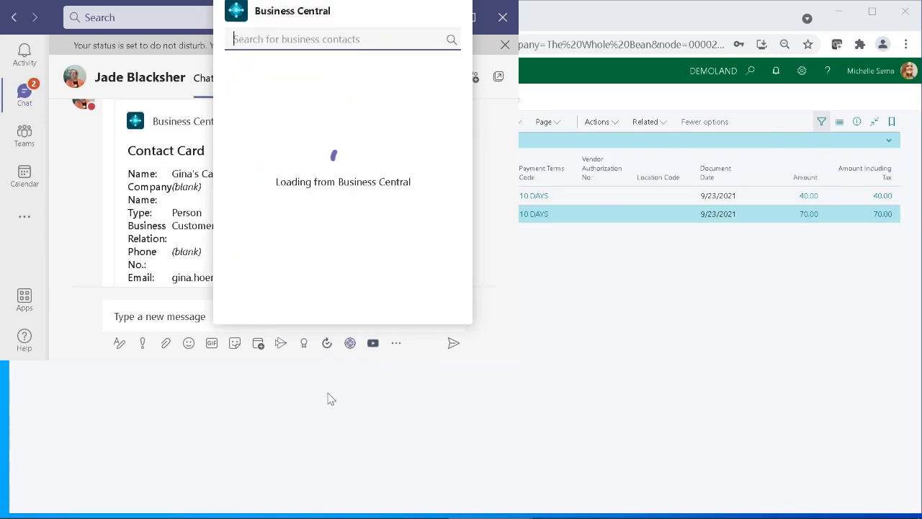
click(496, 279)
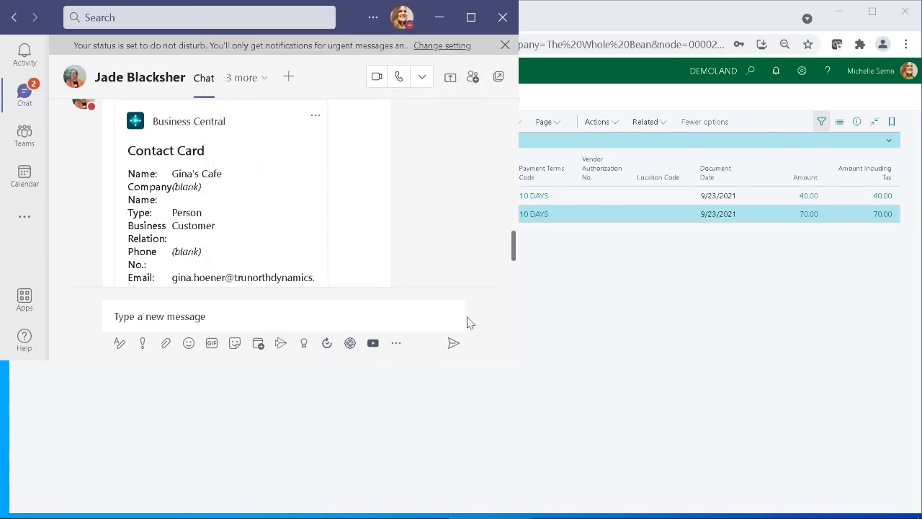
Open the Business Central app's settings from the chat and select DEMOLAND as the environment
right_click(350, 348)
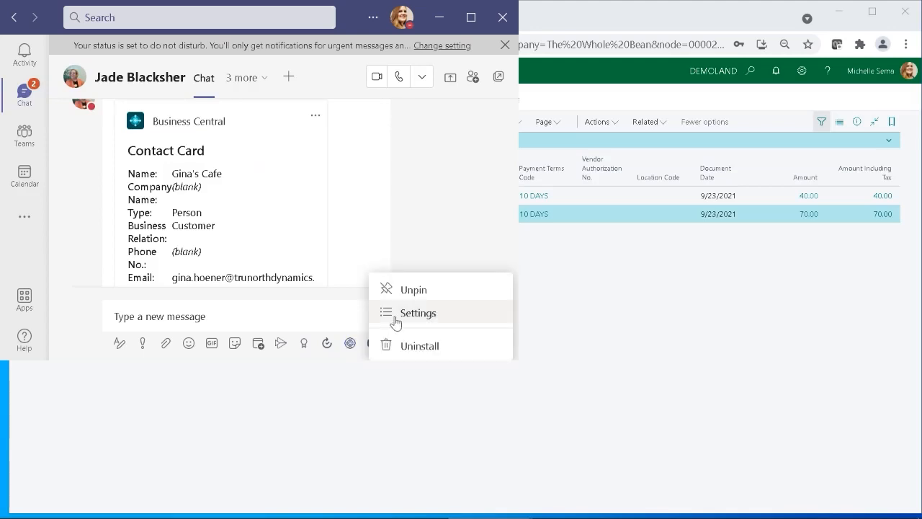
click(421, 313)
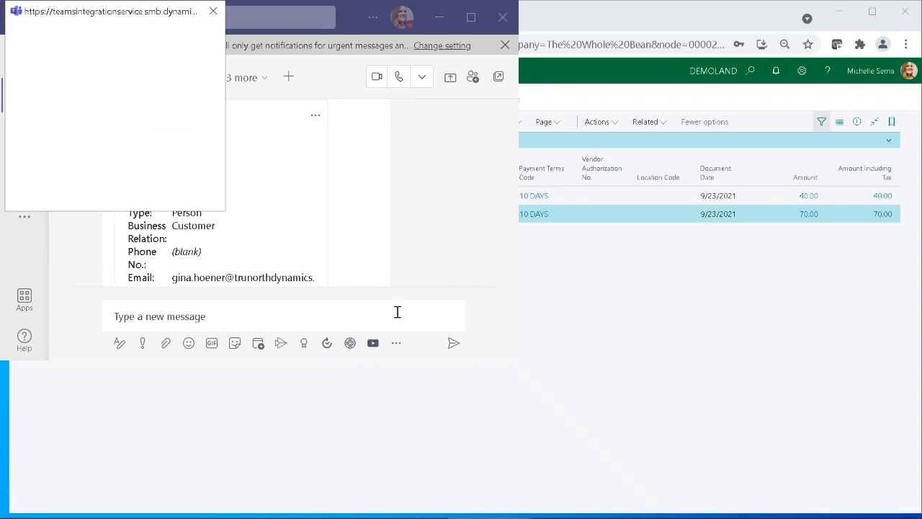
drag(95, 14, 314, 58)
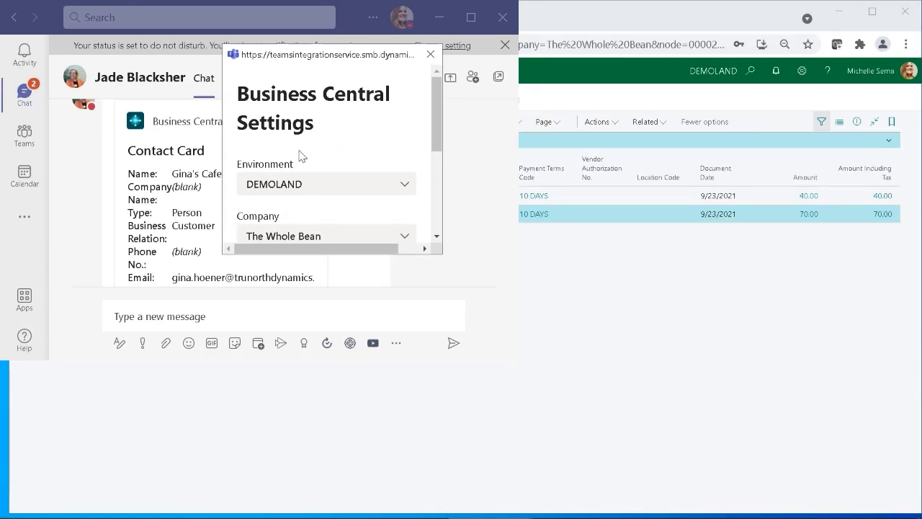
click(402, 183)
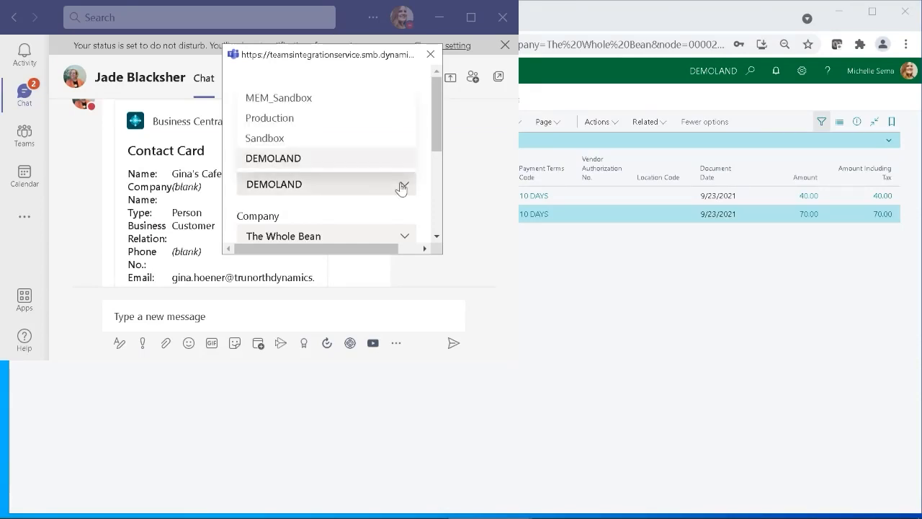
click(308, 160)
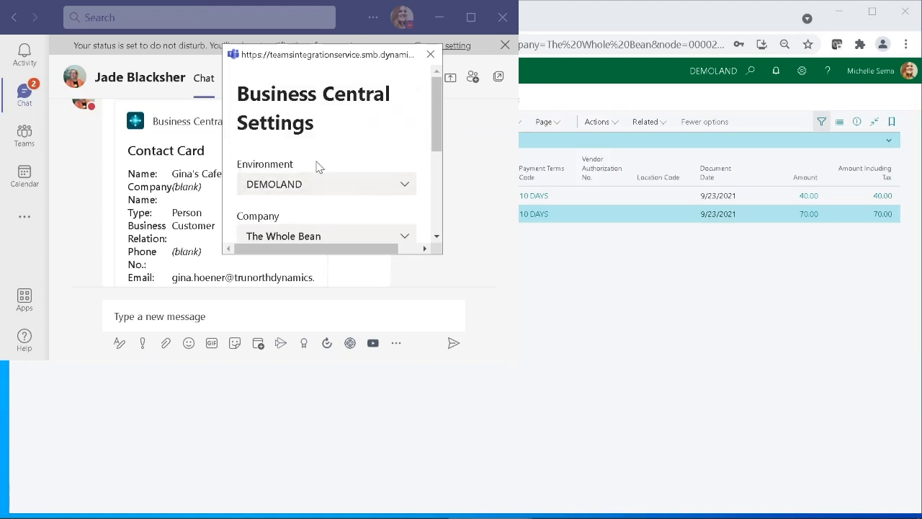
Select The Whole Bean as the company in the Business Central settings, and save and close them
scroll(358, 180, down, 2)
scroll(358, 181, up, 2)
click(407, 173)
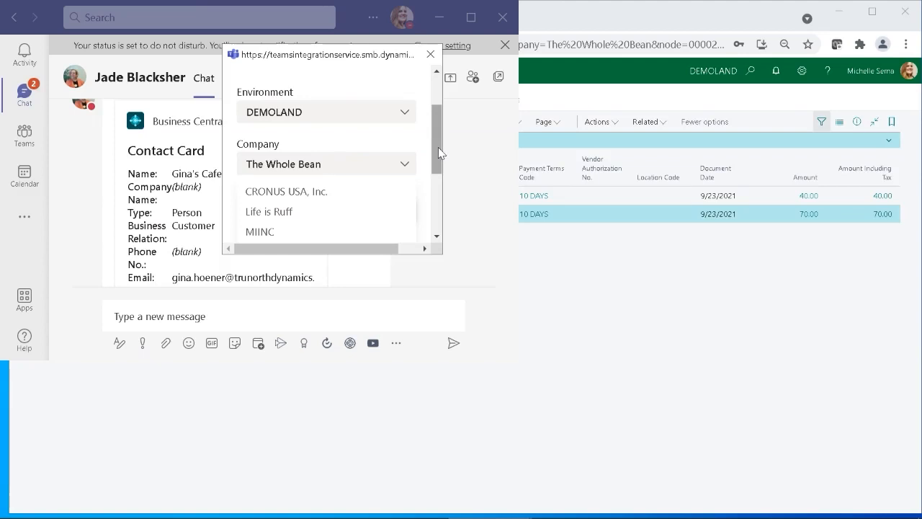
scroll(339, 195, down, 3)
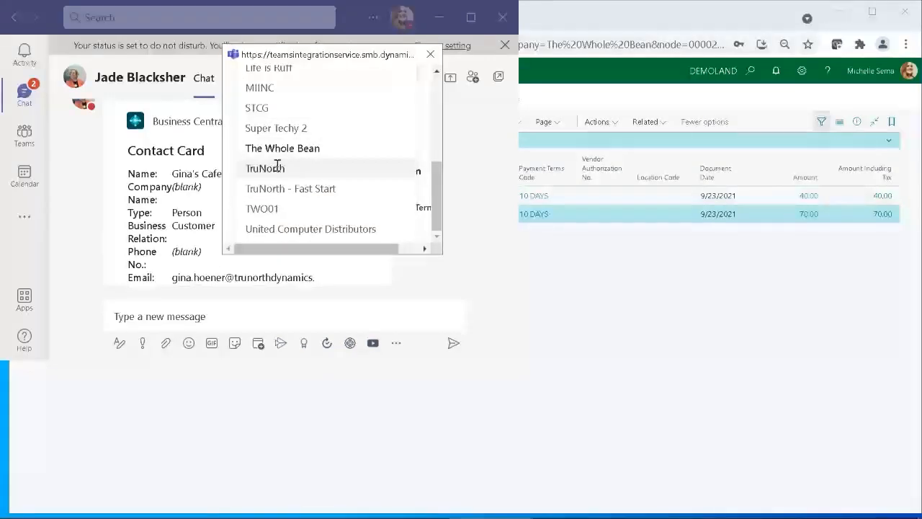
scroll(268, 208, up, 3)
scroll(268, 229, down, 5)
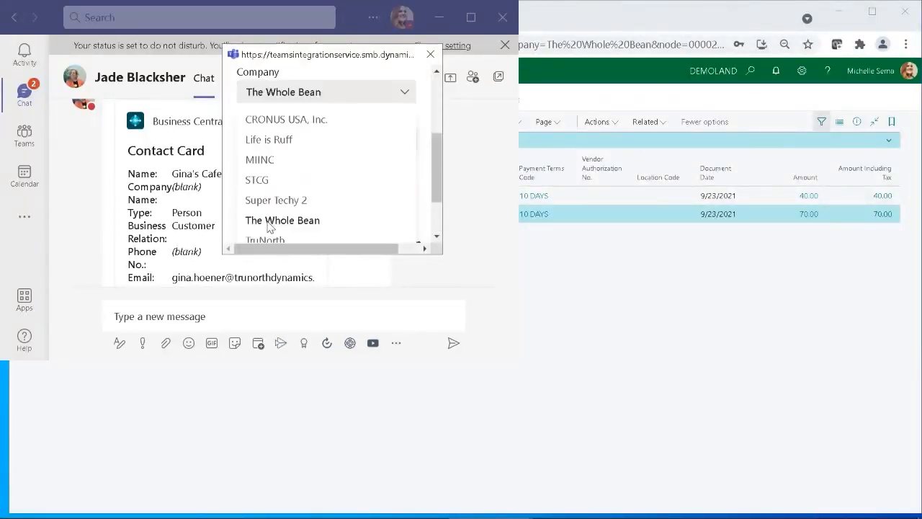
click(293, 148)
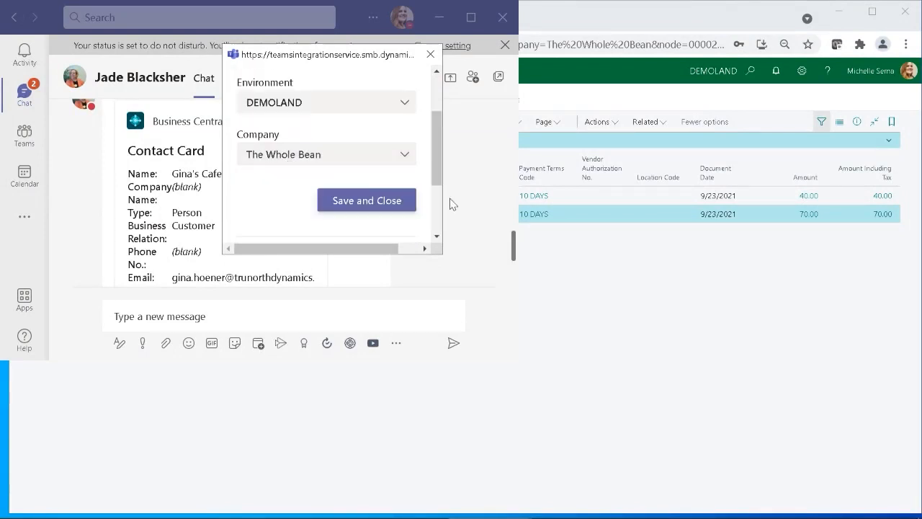
click(387, 206)
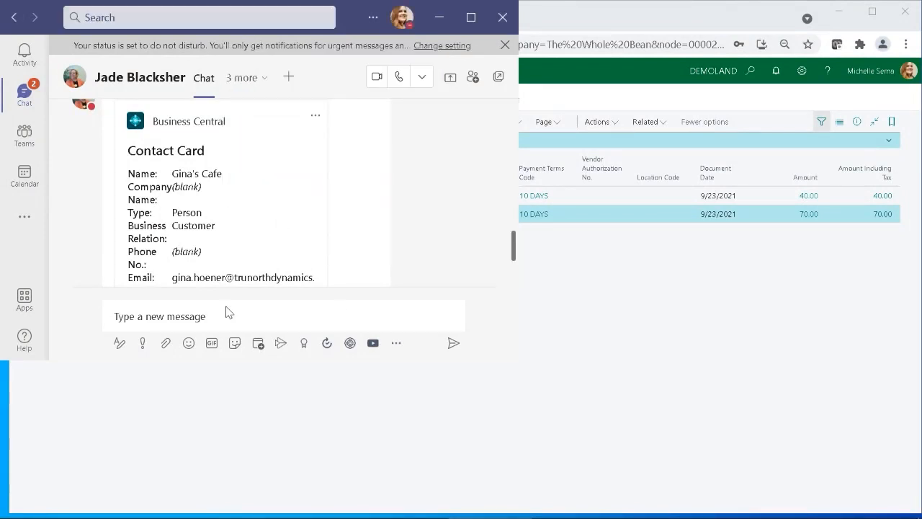
Find Gina's Cafe in the Business Central contact search, insert its contact card into the message draft, and remove the card again
click(350, 343)
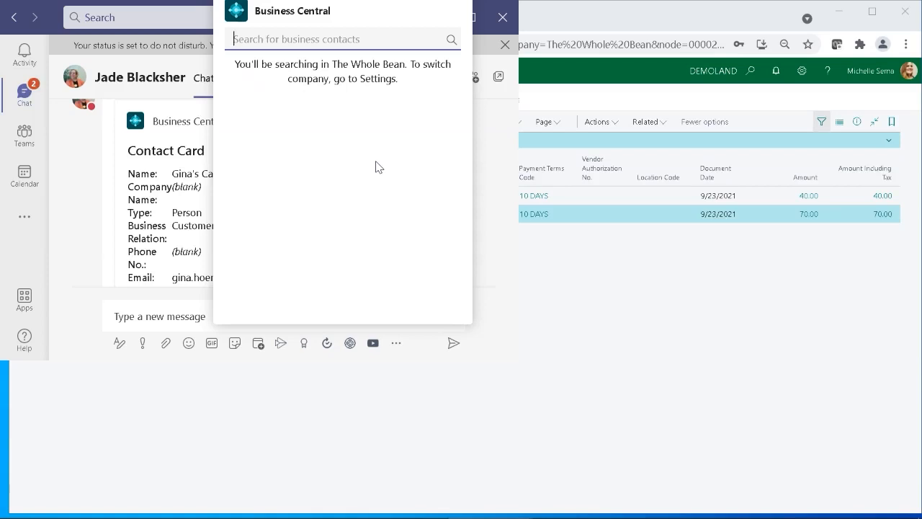
text(Gina)
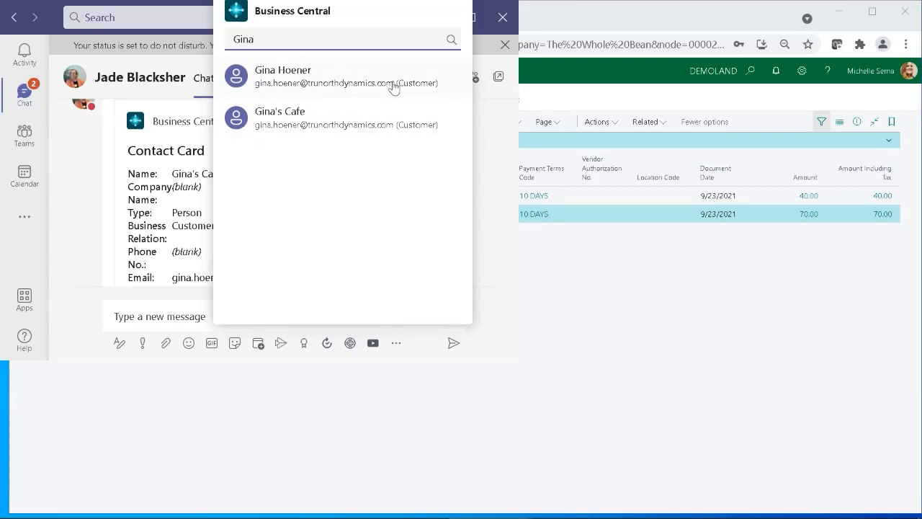
click(430, 135)
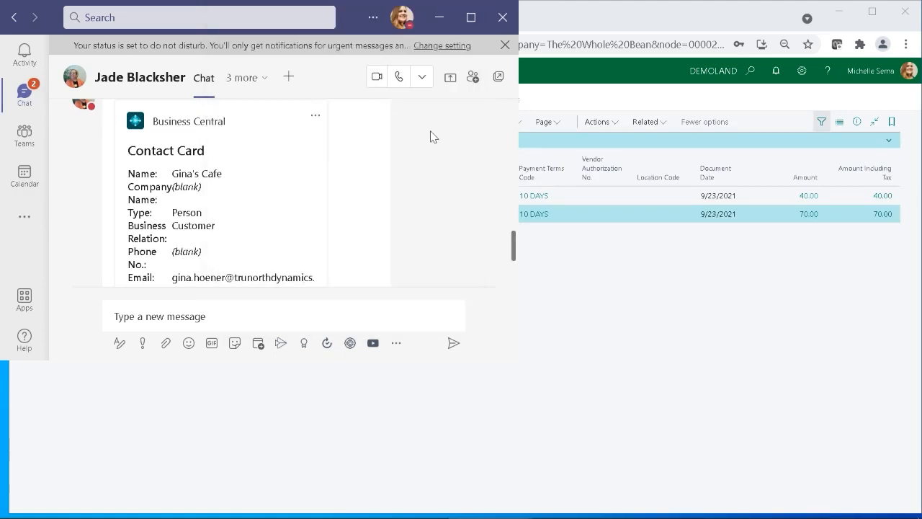
scroll(290, 290, up, 3)
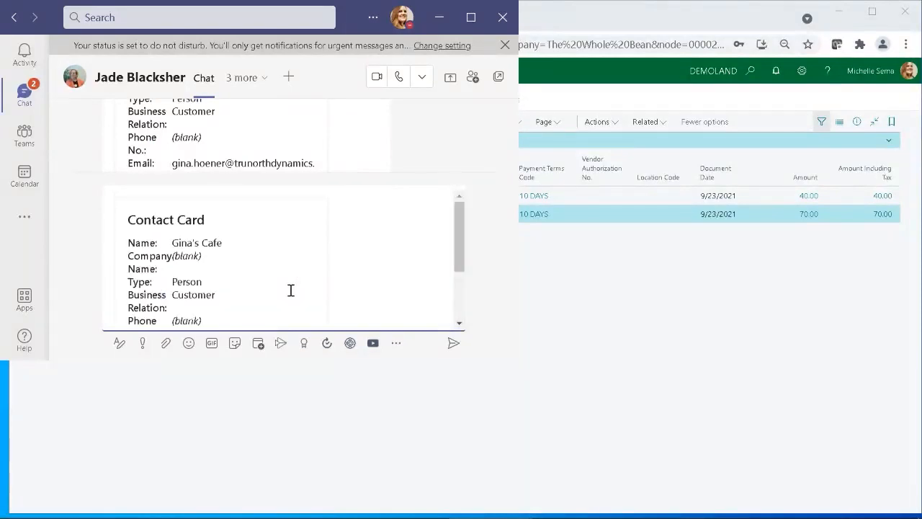
scroll(290, 290, down, 3)
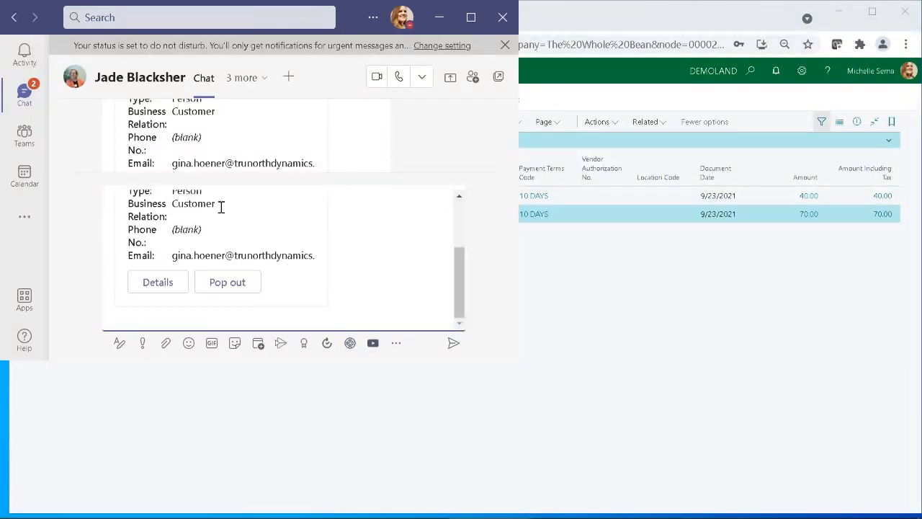
click(337, 318)
key(BackSpace)
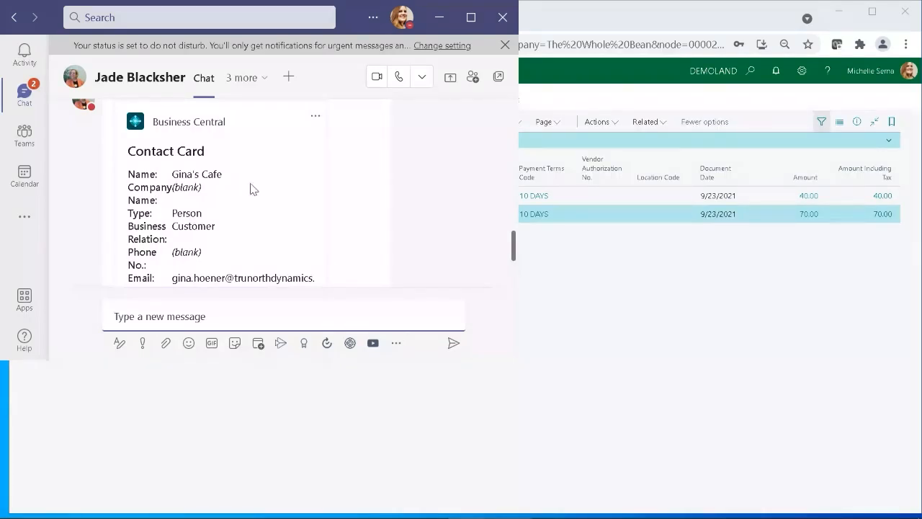
Check the copy option on the sent Gina's Cafe contact card, review the card's full details, and close them
click(316, 117)
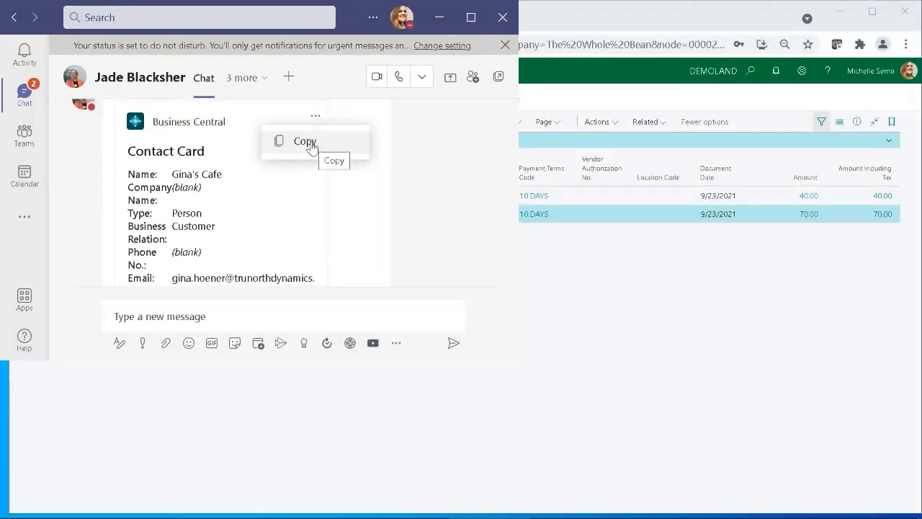
scroll(225, 222, down, 2)
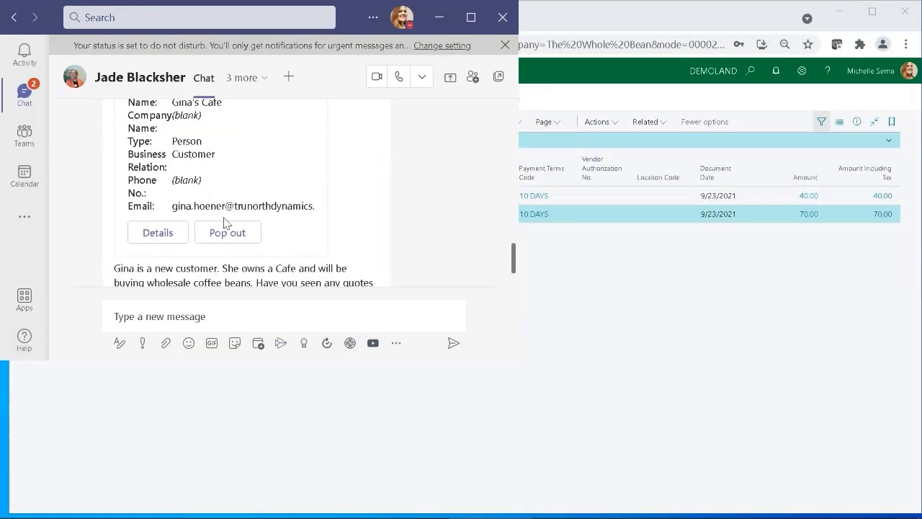
click(158, 233)
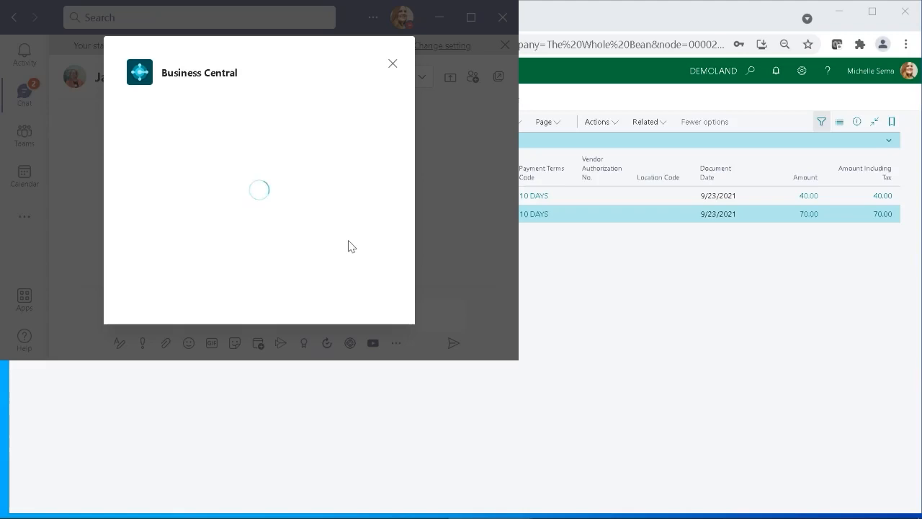
scroll(307, 146, down, 5)
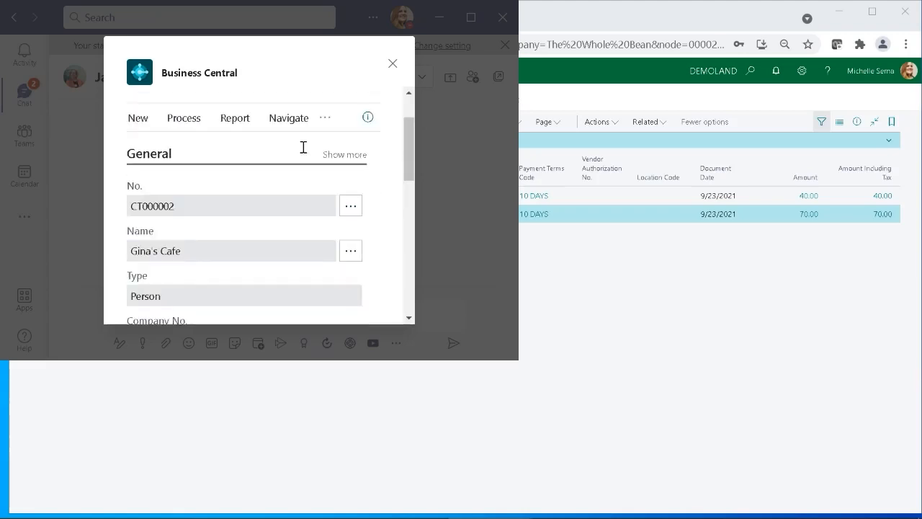
scroll(303, 147, down, 5)
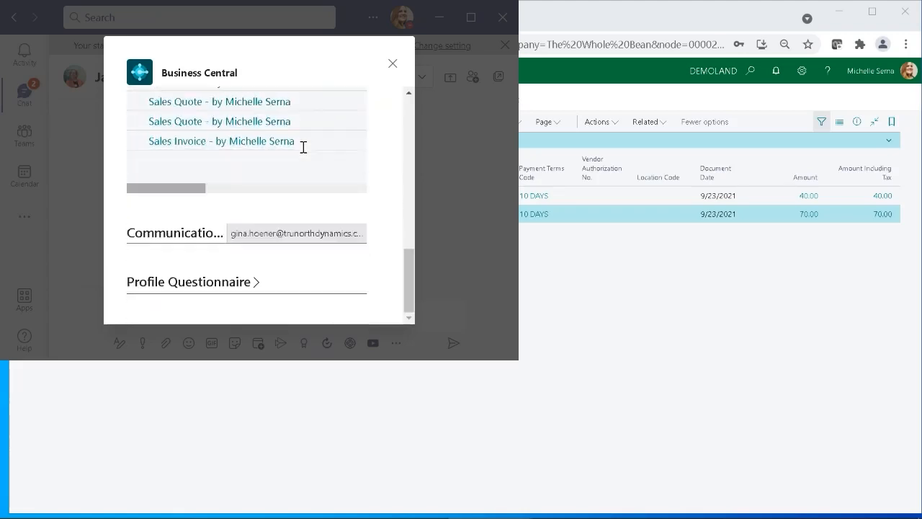
scroll(304, 147, up, 10)
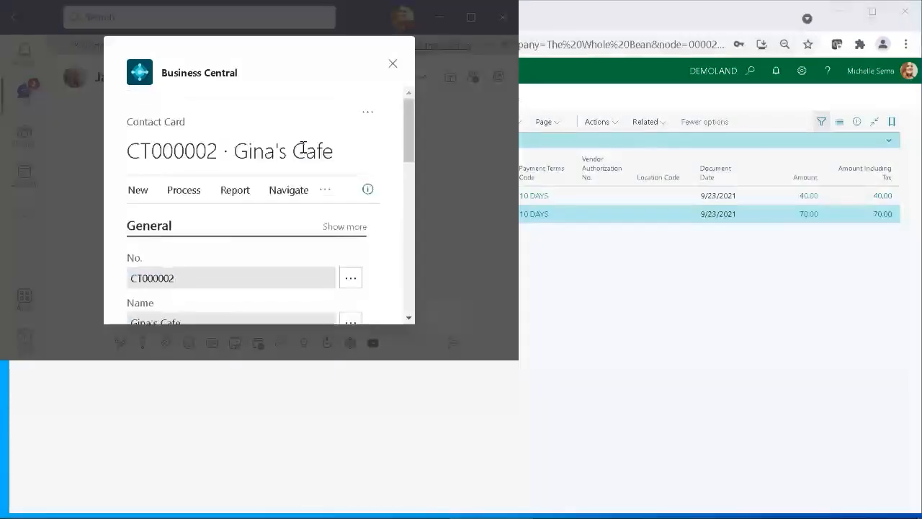
click(391, 65)
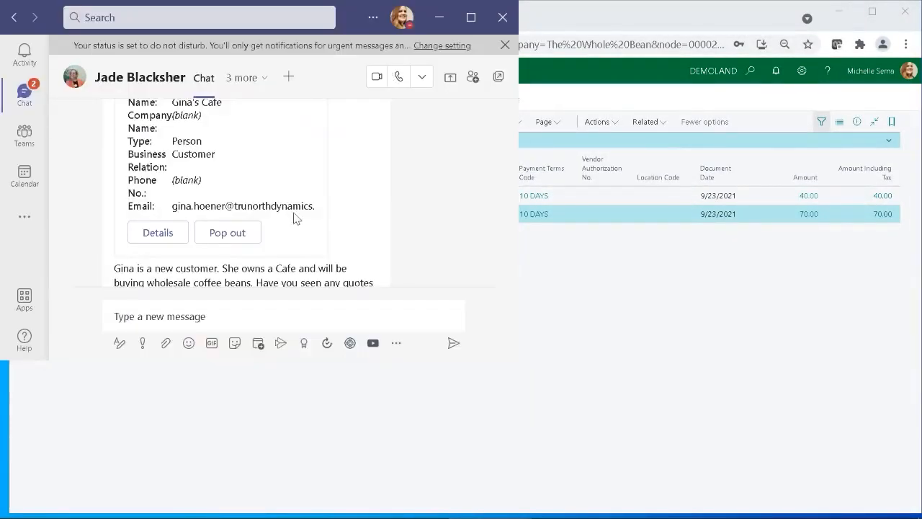
Pop out the Gina's Cafe contact card in the browser, minimize the browser, and return to the chat's message draft
click(255, 233)
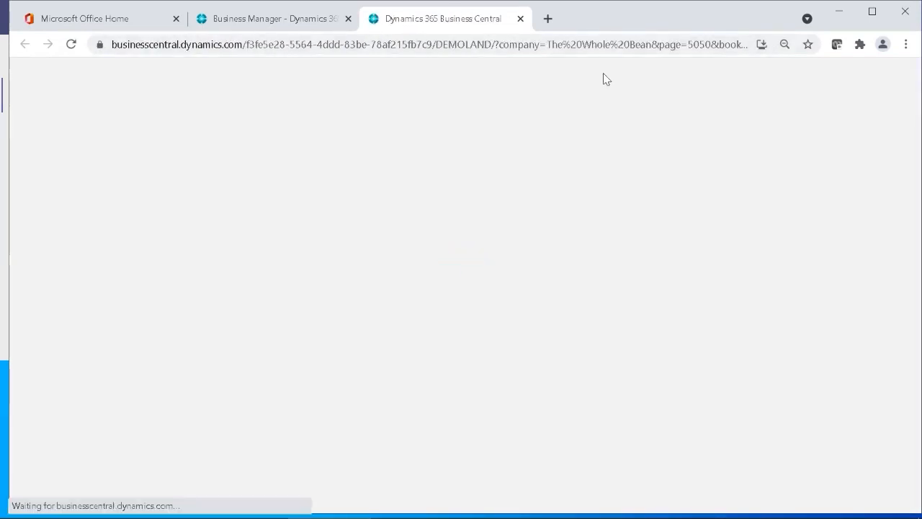
click(839, 12)
click(166, 314)
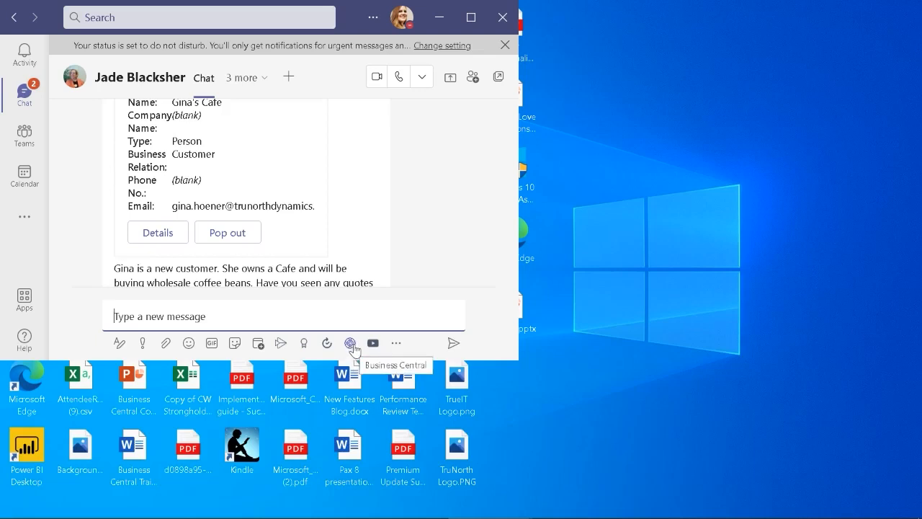
Search the Business Central contacts for Jade's Flavor Emporium from the Teams-wide search, and dismiss the search
click(160, 19)
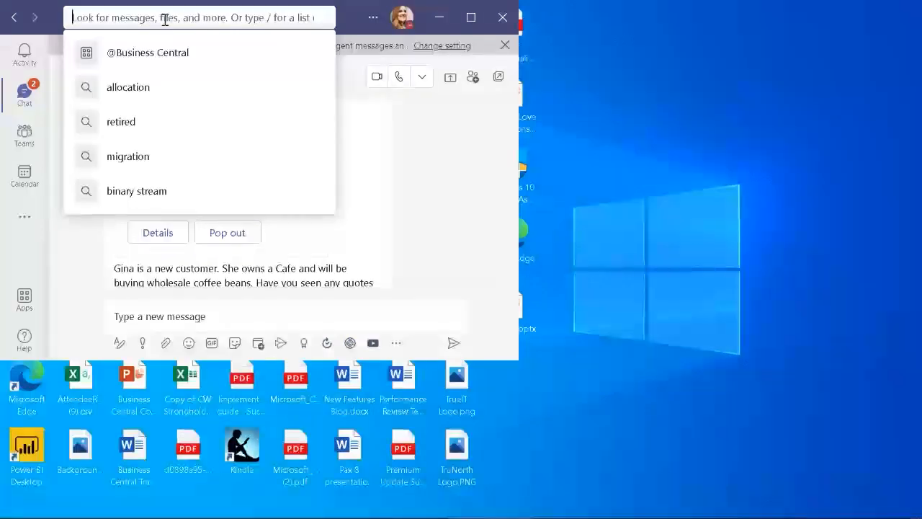
click(161, 55)
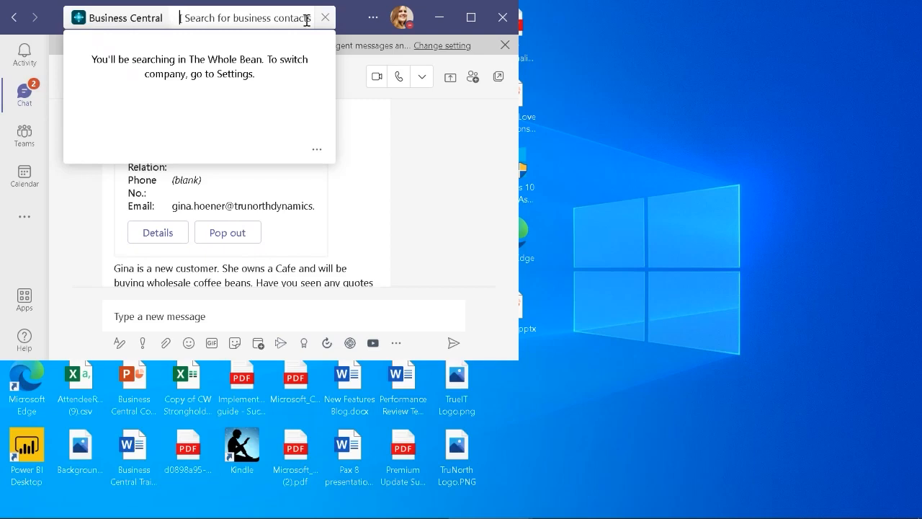
text(jade)
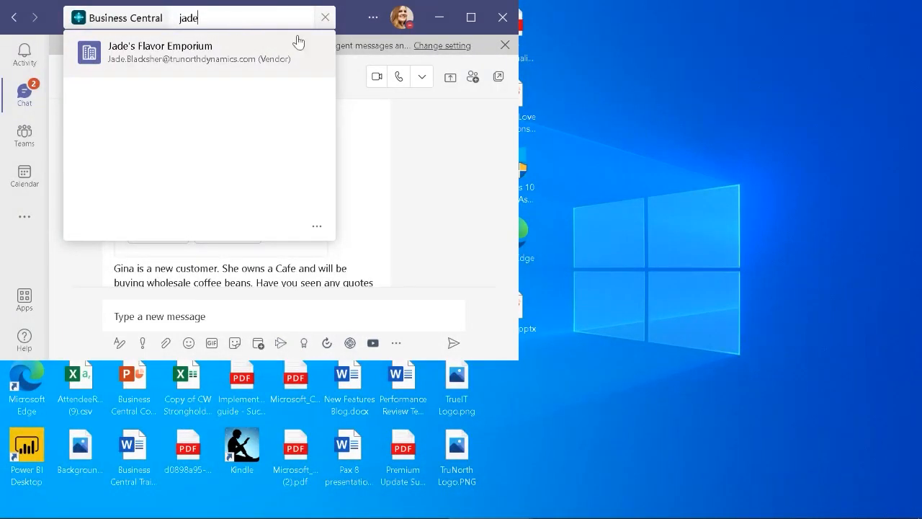
click(328, 19)
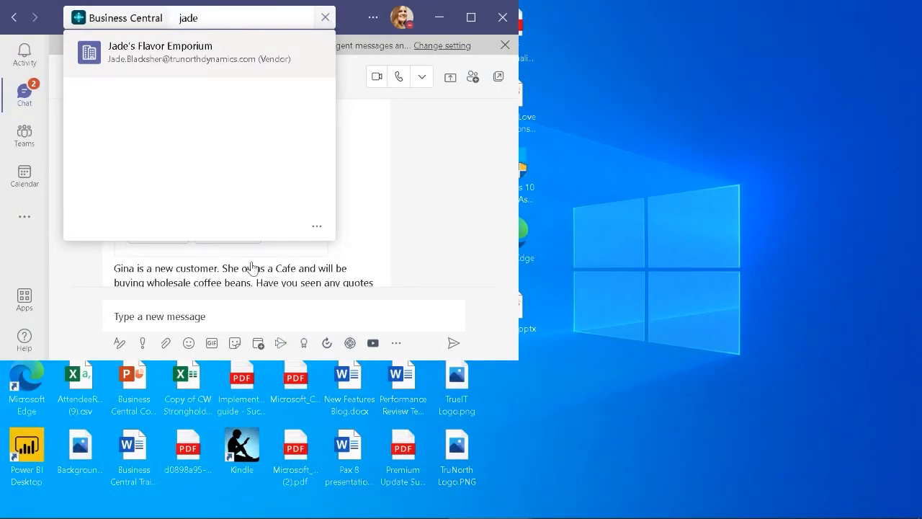
click(364, 241)
Open the Gina's Cafe contact details from the chat card, review the popped-out card in the browser, and return to Teams
click(148, 241)
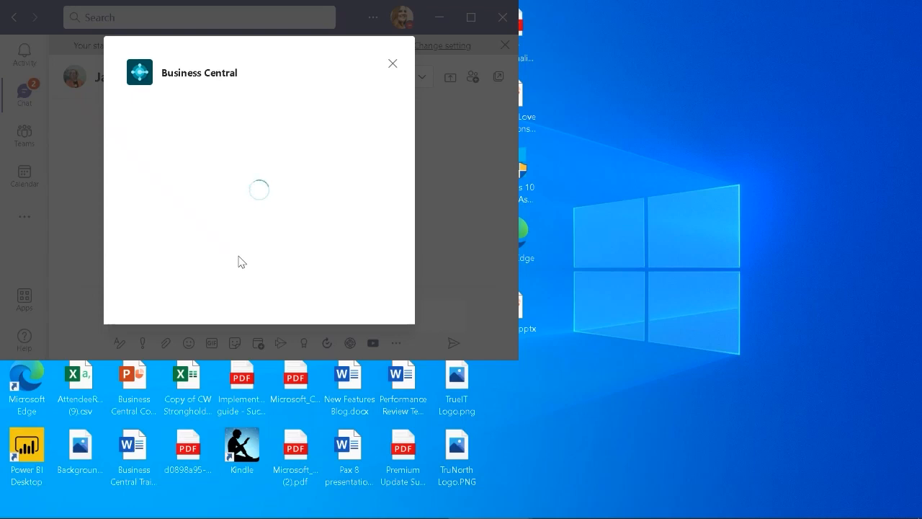
mouse_move(357, 513)
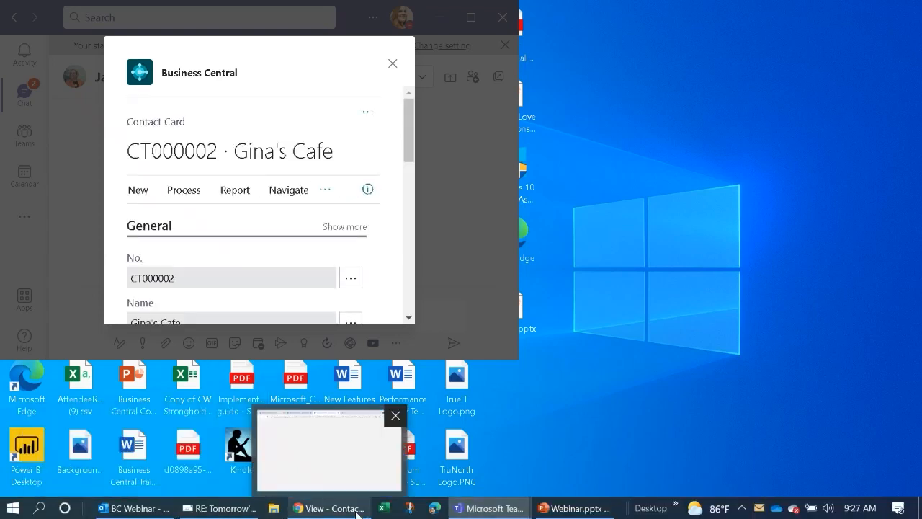
click(308, 461)
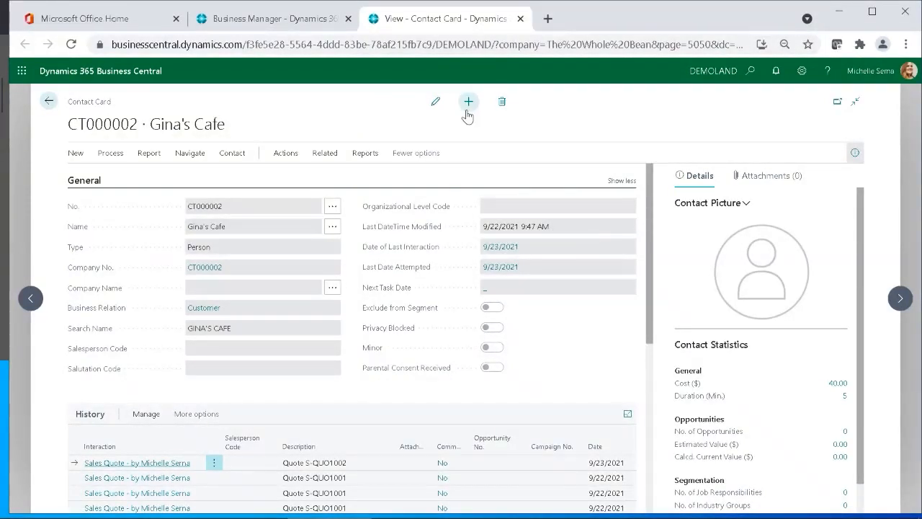
scroll(447, 351, down, 5)
scroll(446, 352, up, 5)
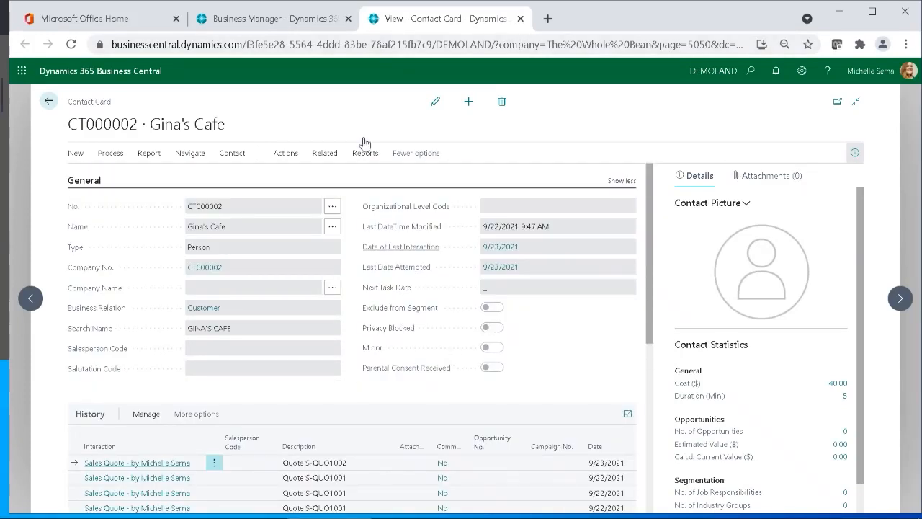
click(844, 16)
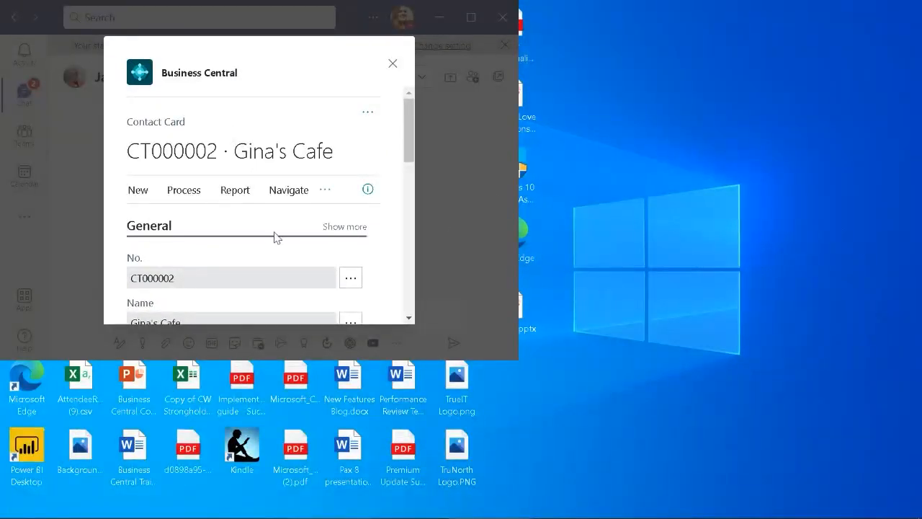
click(320, 513)
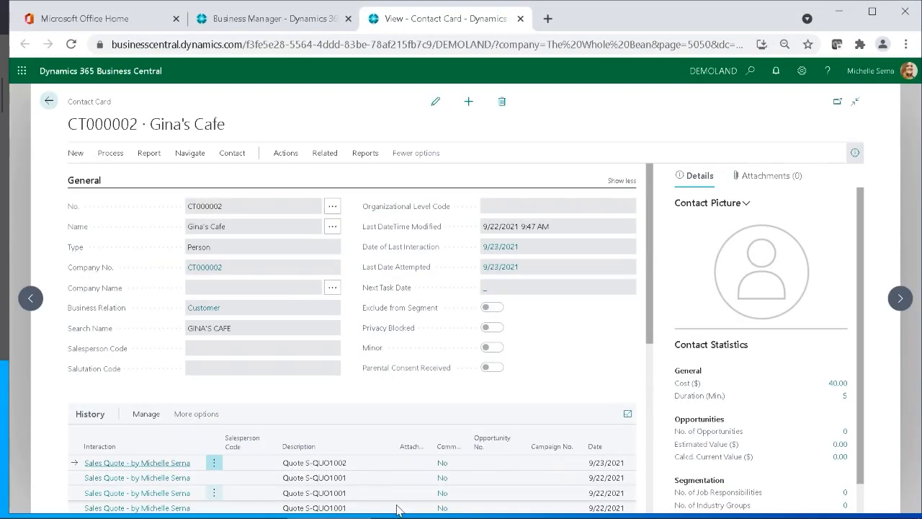
mouse_move(490, 509)
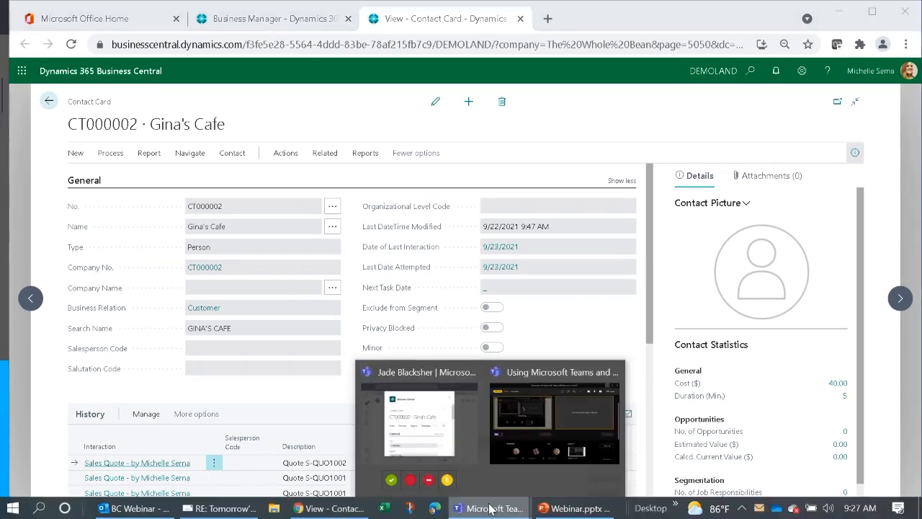
click(421, 425)
Check the actions on the Gina's Cafe contact card and go to its linked customer card
scroll(302, 169, down, 10)
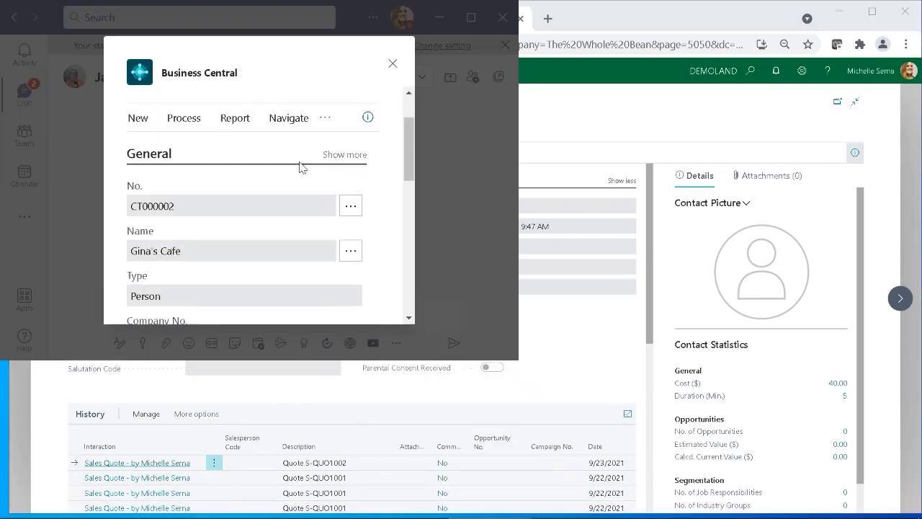
scroll(303, 180, up, 10)
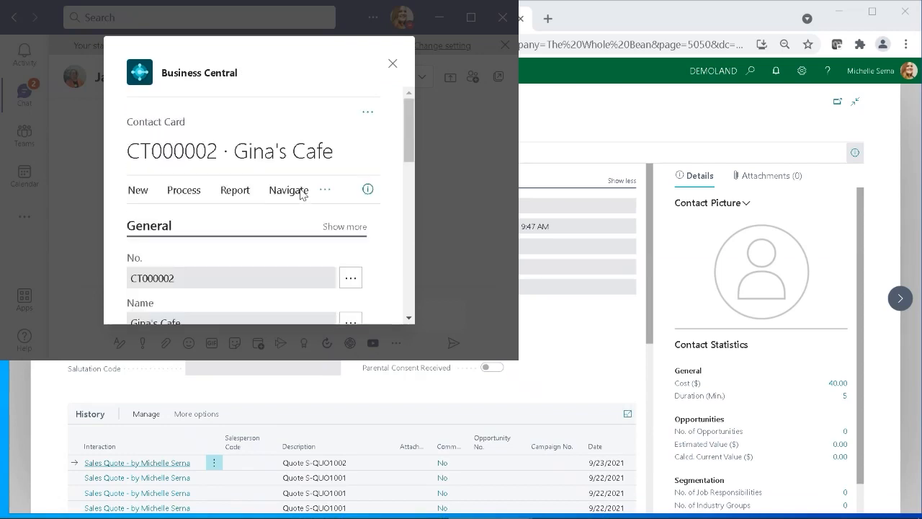
click(368, 114)
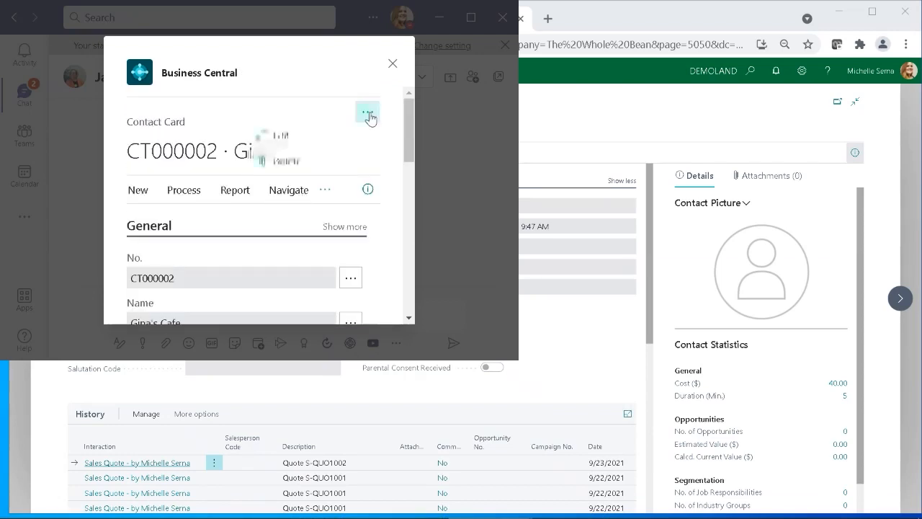
click(273, 200)
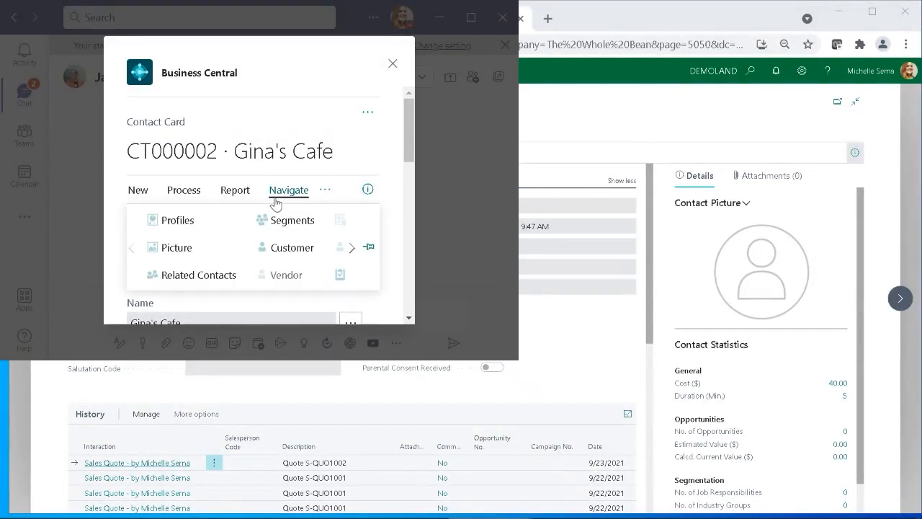
click(289, 249)
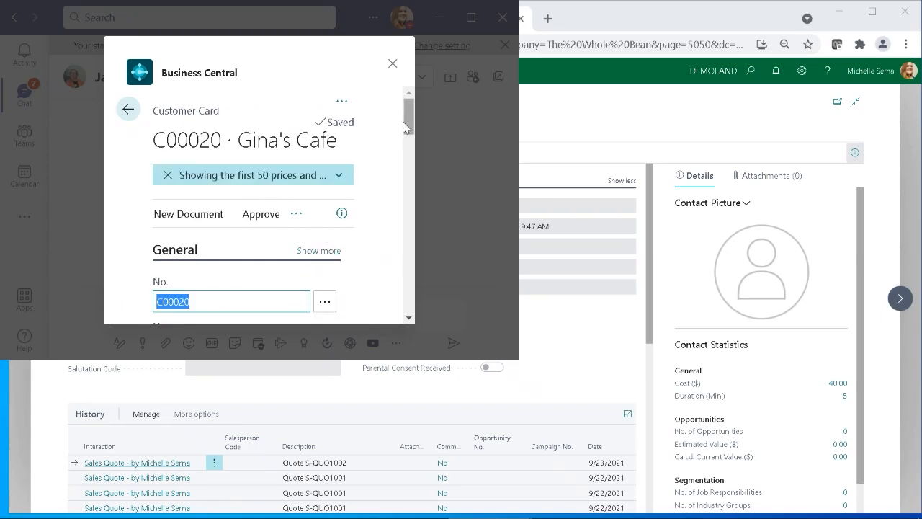
Review the Gina's Cafe customer card, open its sales quotes list, and check the row options for quote S-QUO1002
scroll(323, 230, down, 4)
scroll(323, 232, up, 4)
scroll(304, 268, down, 10)
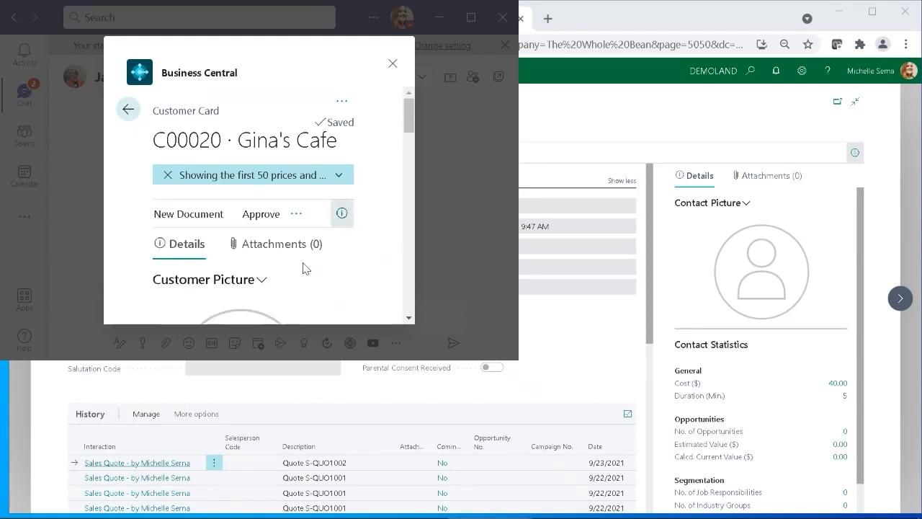
scroll(301, 260, up, 1)
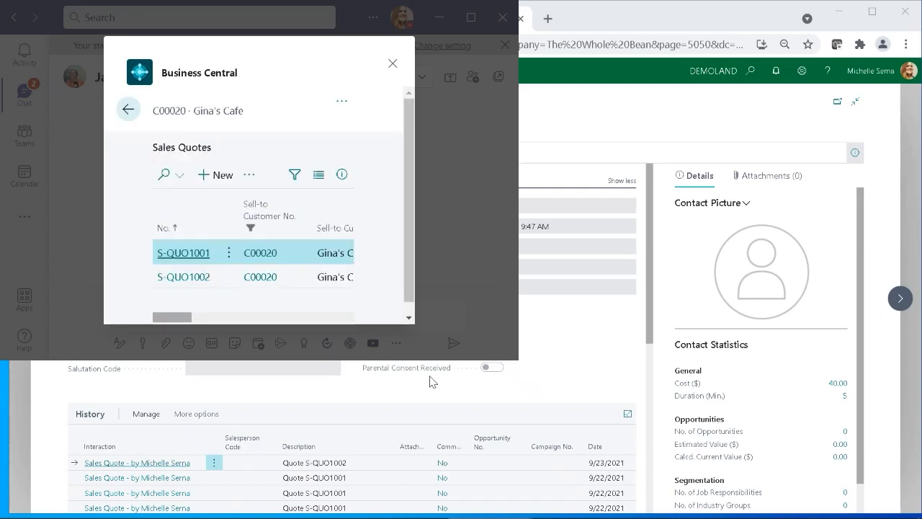
click(224, 278)
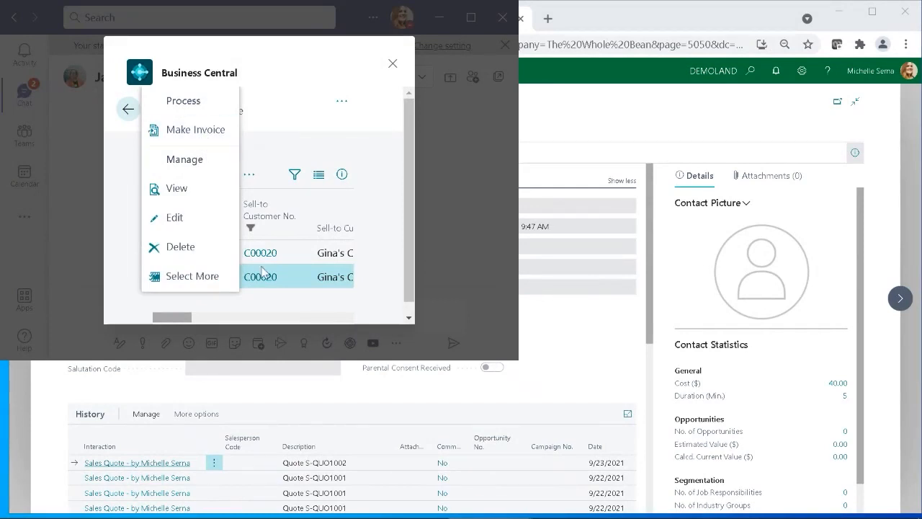
click(299, 284)
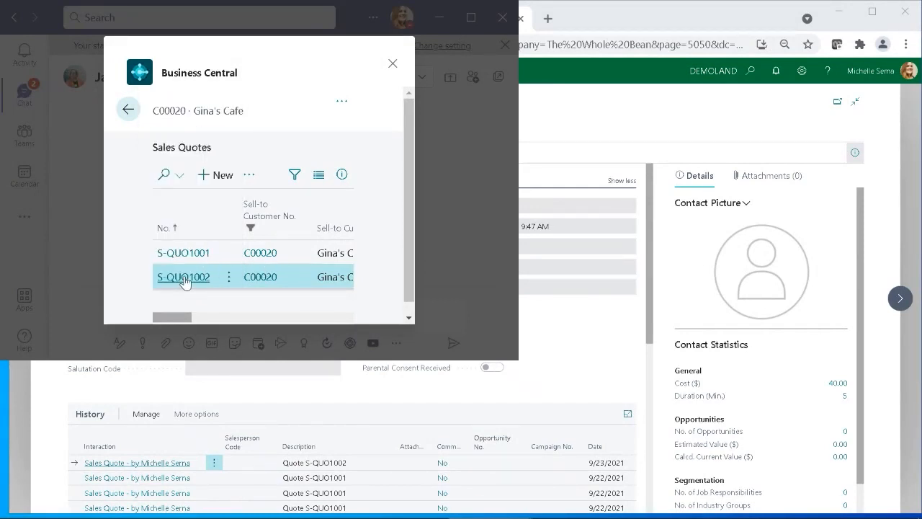
Open sales quote S-QUO1002, convert it to an order, and open the new sales order
click(185, 282)
click(170, 210)
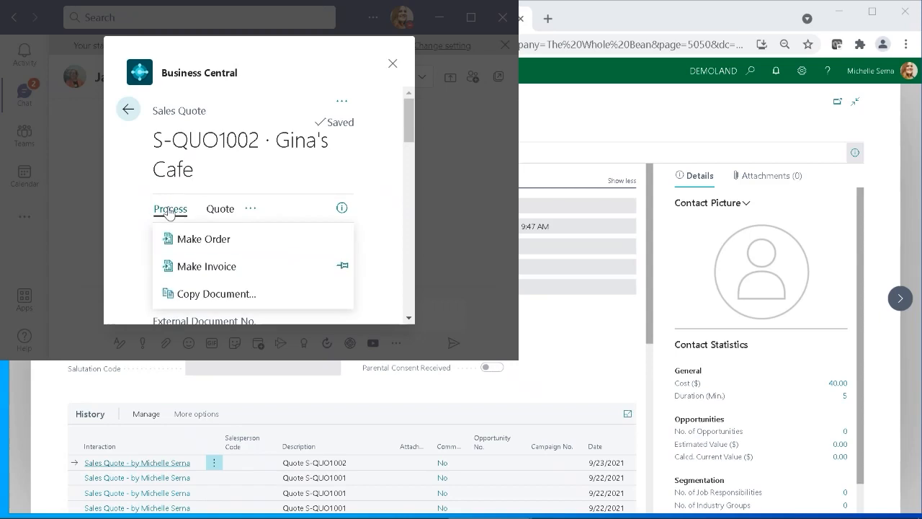
click(173, 239)
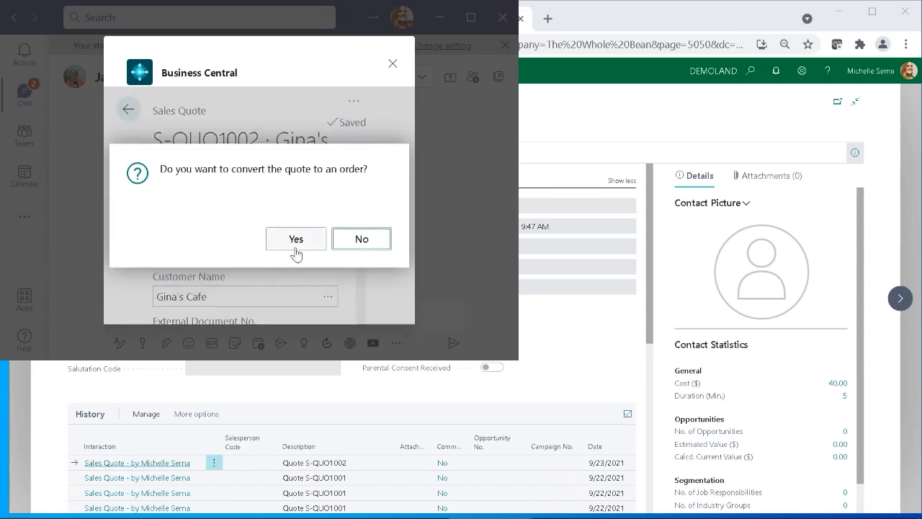
click(297, 245)
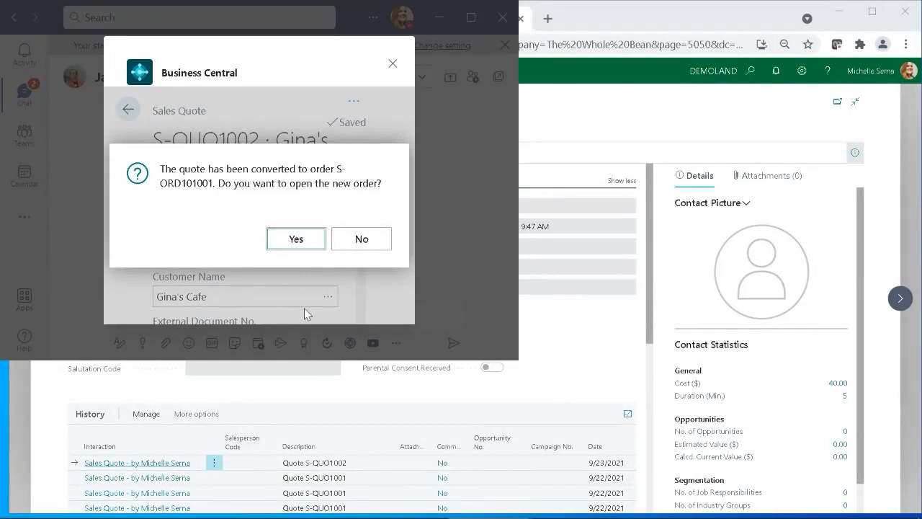
key(Return)
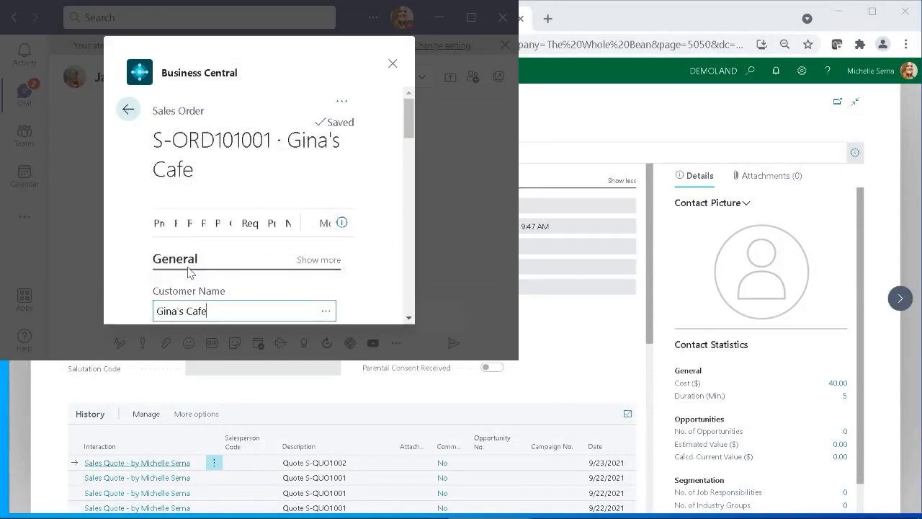
Review the new Gina's Cafe sales order down to its totals, and start an email confirmation for it
scroll(266, 250, down, 6)
scroll(265, 249, down, 4)
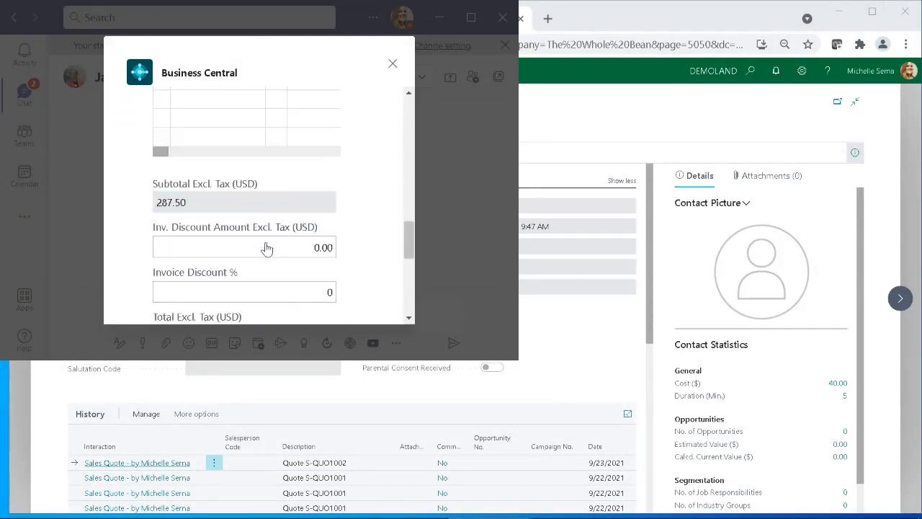
scroll(264, 247, up, 10)
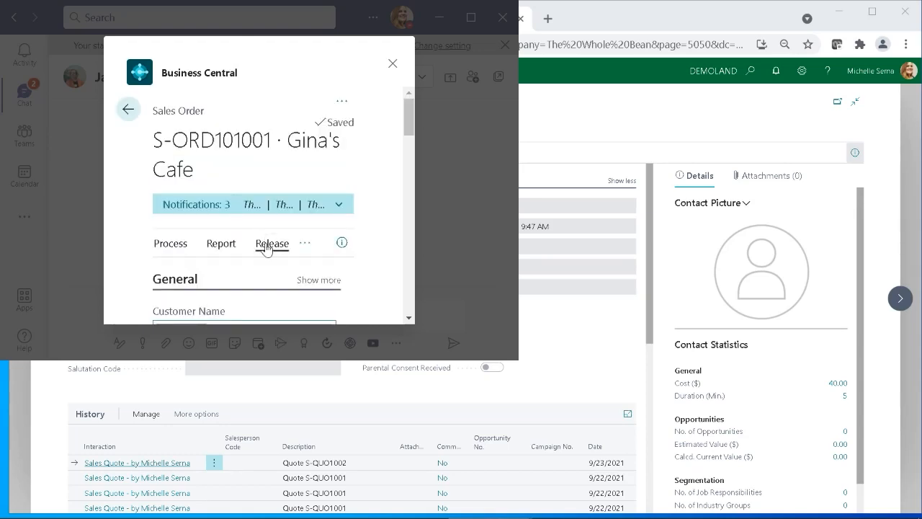
click(305, 243)
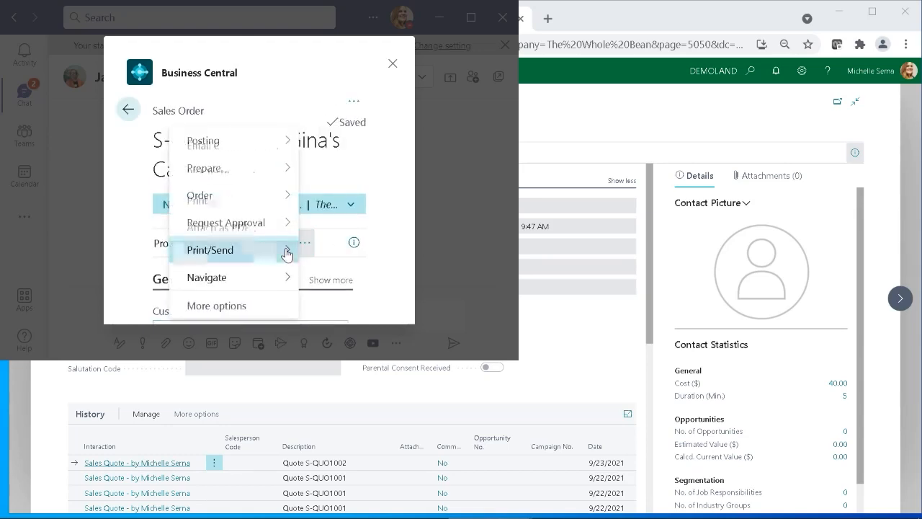
click(286, 253)
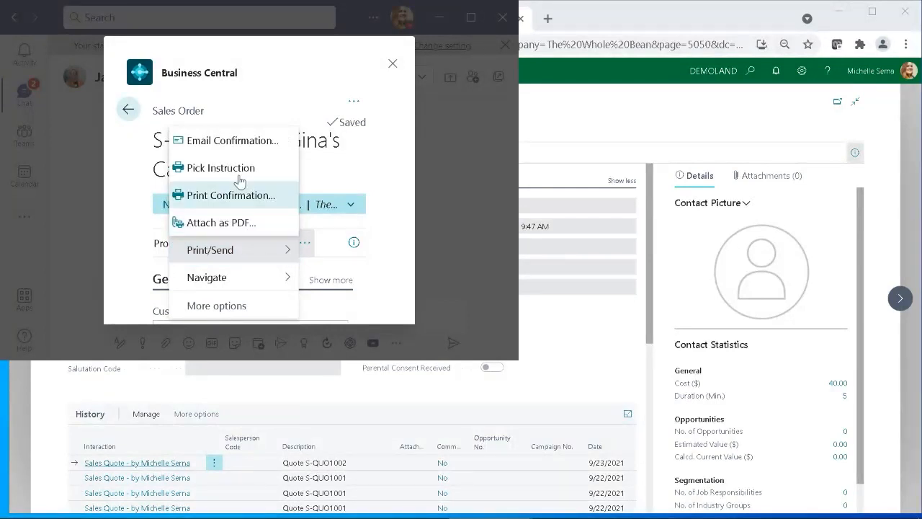
click(238, 142)
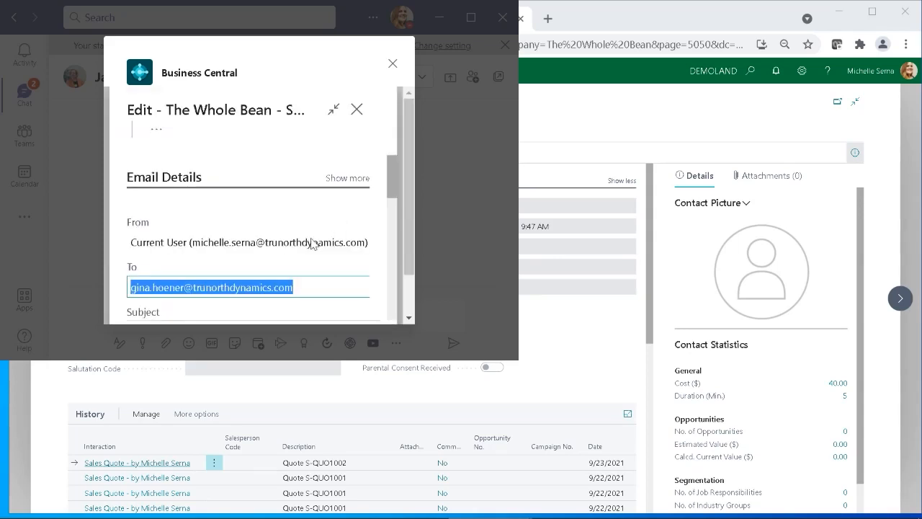
Review the sales order confirmation draft, send the email, and close the Business Central details in the chat
scroll(302, 237, down, 5)
scroll(291, 247, down, 10)
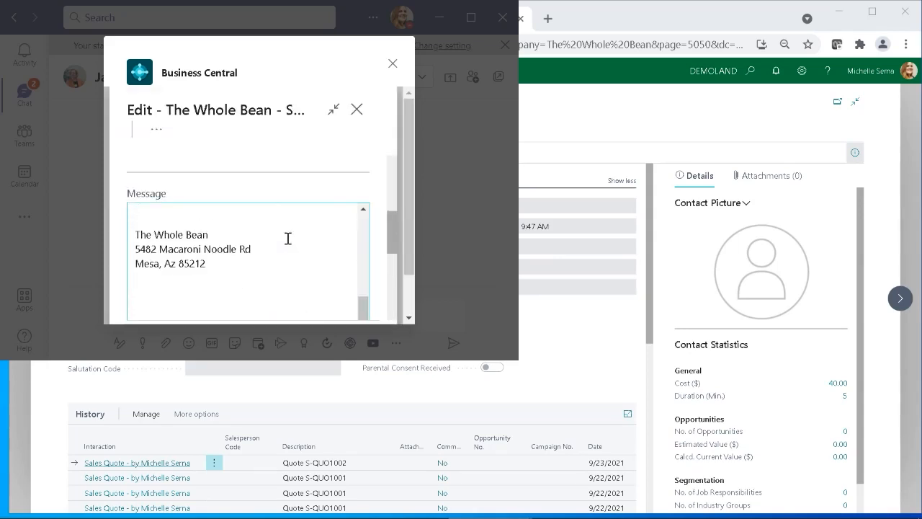
scroll(384, 239, down, 3)
scroll(383, 239, up, 5)
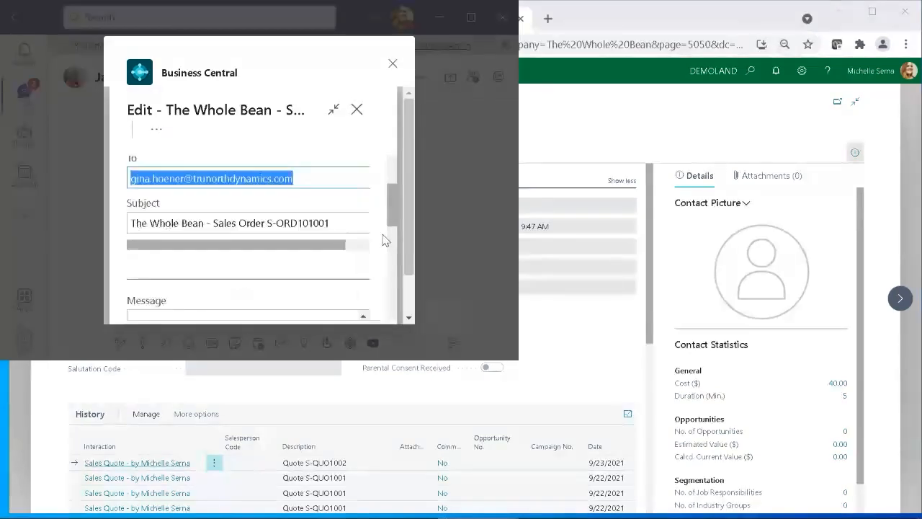
click(153, 130)
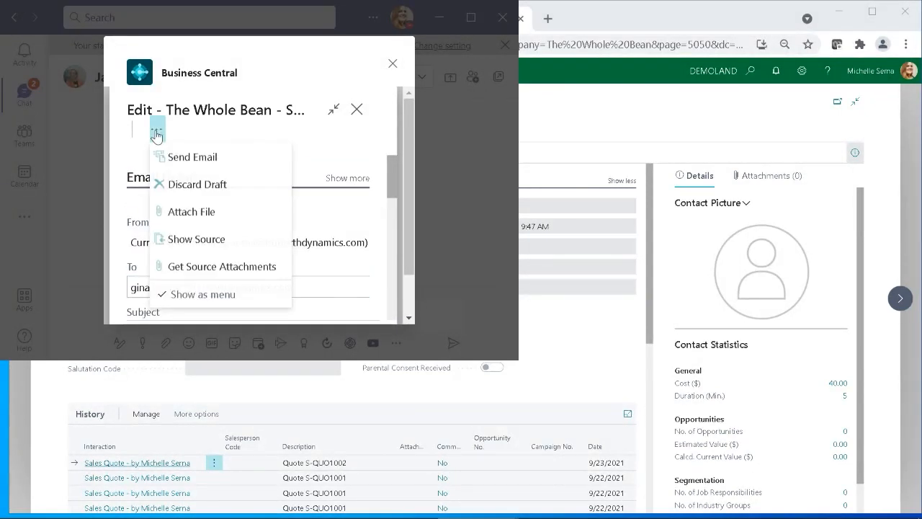
click(174, 158)
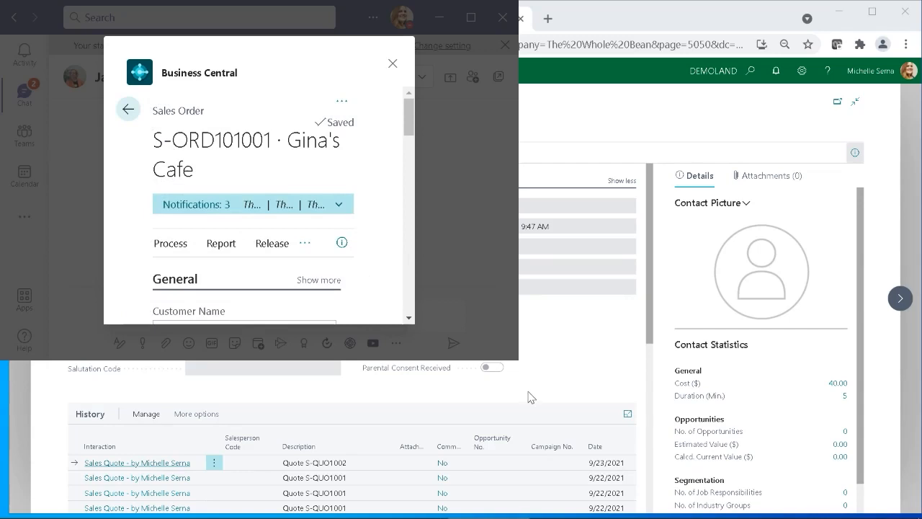
click(393, 64)
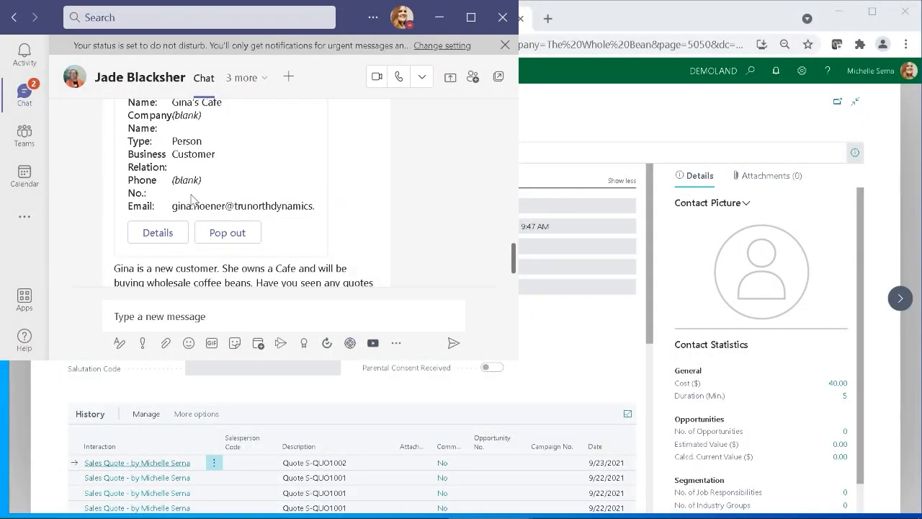
mouse_move(36, 58)
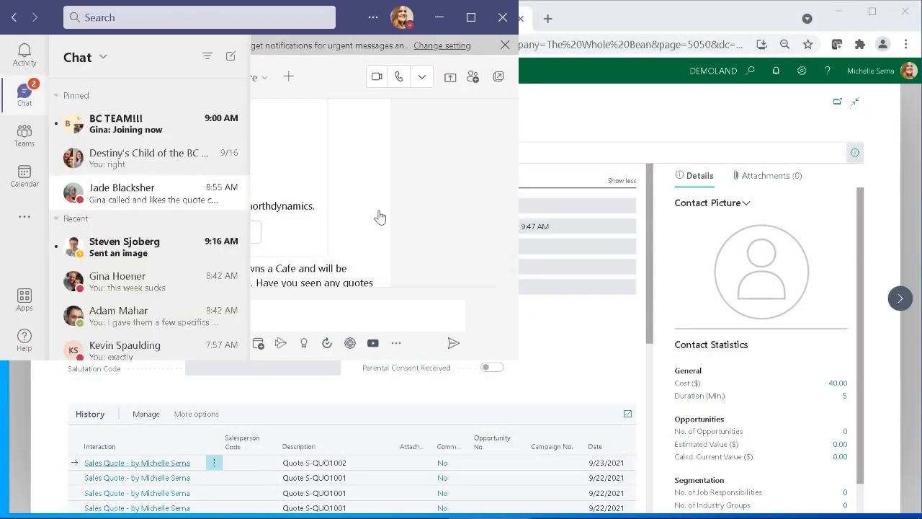
Reply in the colleague's chat with the message "Thanks! Processed the order and emailed!"
scroll(180, 163, down, 5)
click(367, 312)
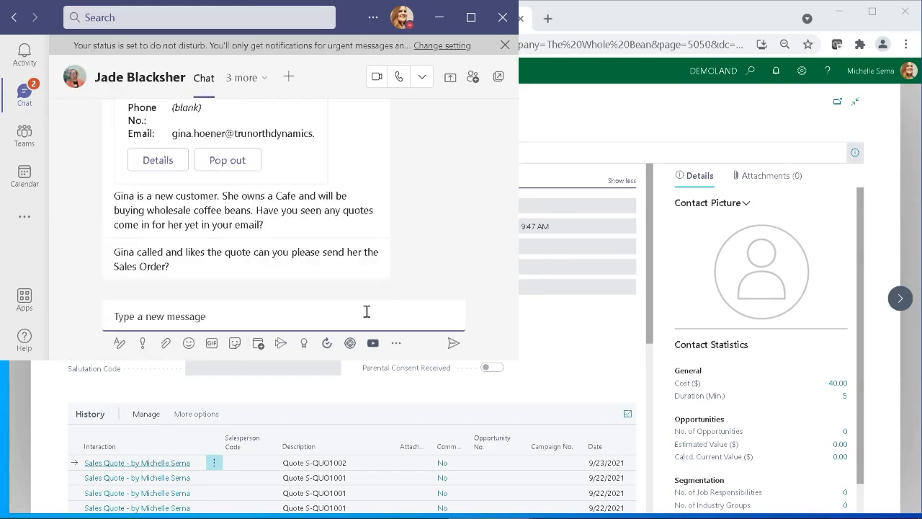
text(Thanks! Pr)
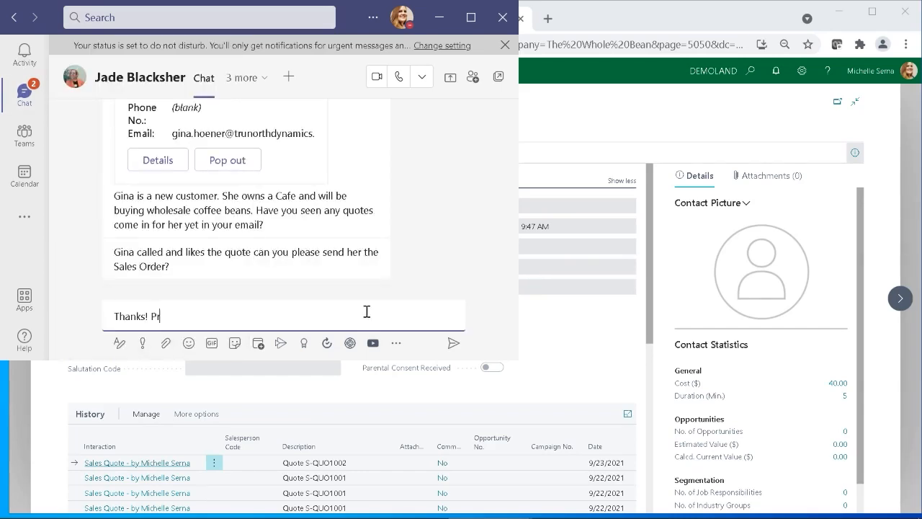
text(ocessed the order and emailed)
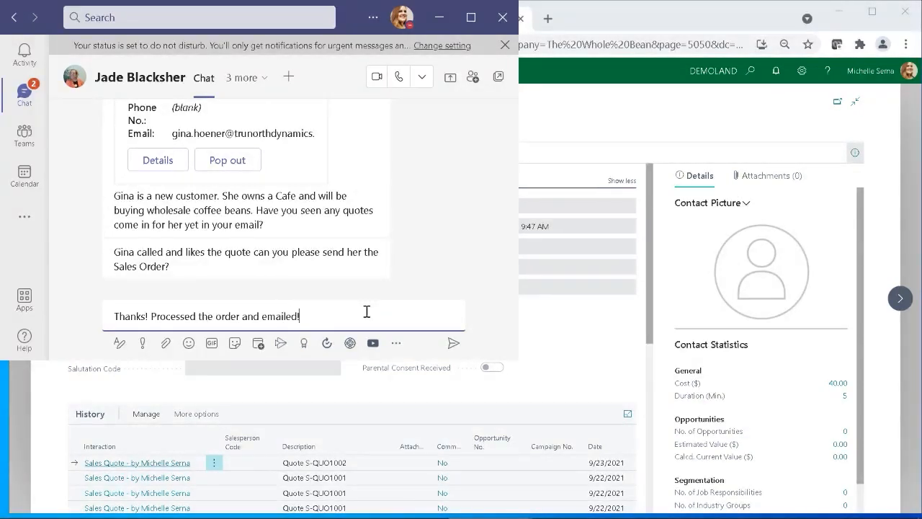
key(Return)
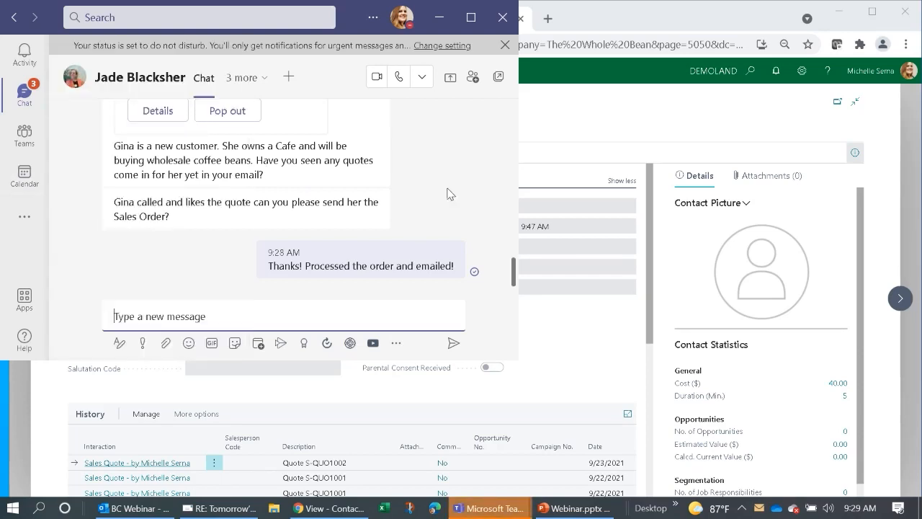
Open the Gina's Cafe contact card details from the chat, go to the linked customer card, and review it
click(169, 114)
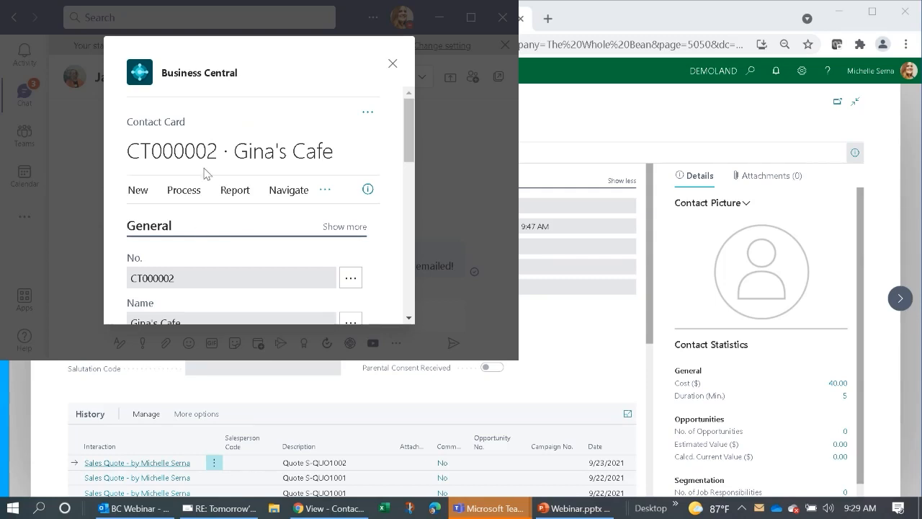
click(286, 194)
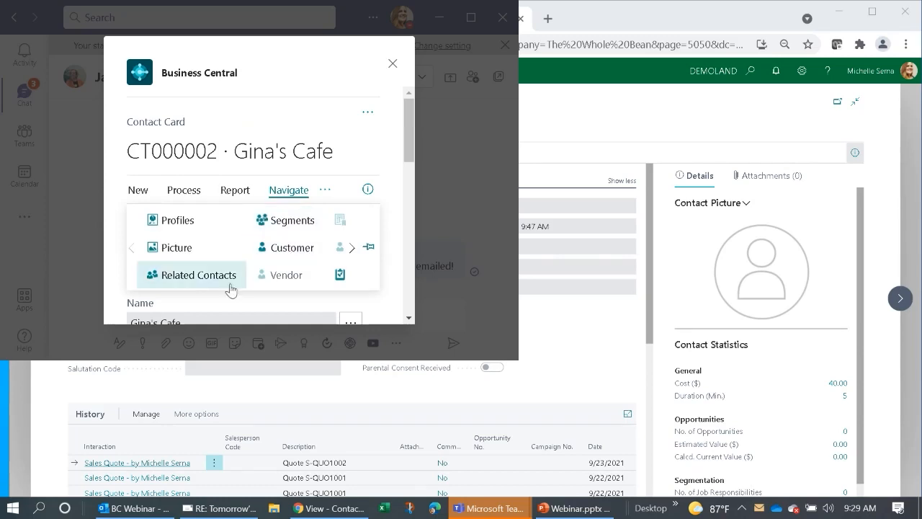
click(275, 245)
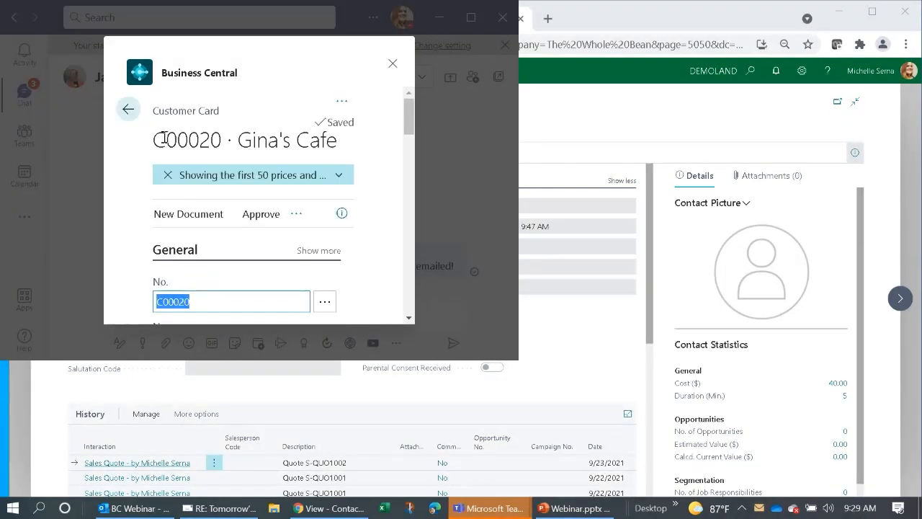
scroll(243, 218, down, 4)
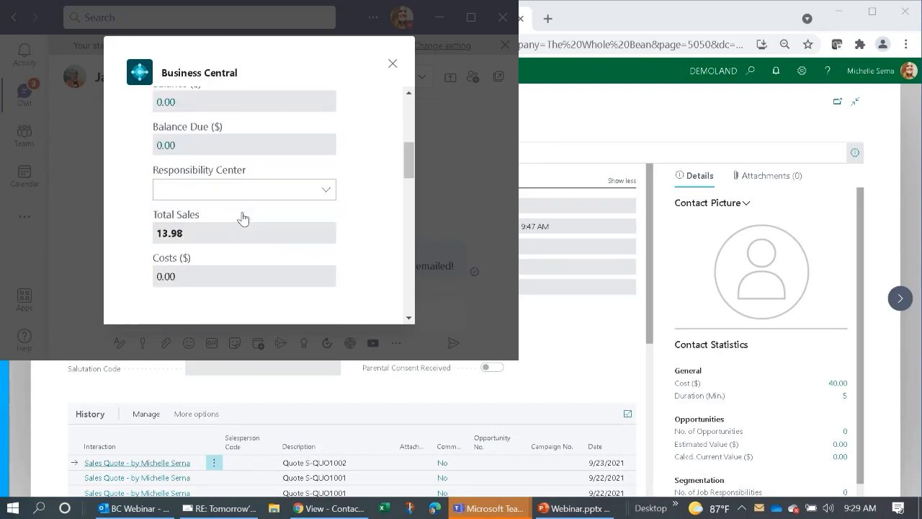
scroll(243, 219, up, 4)
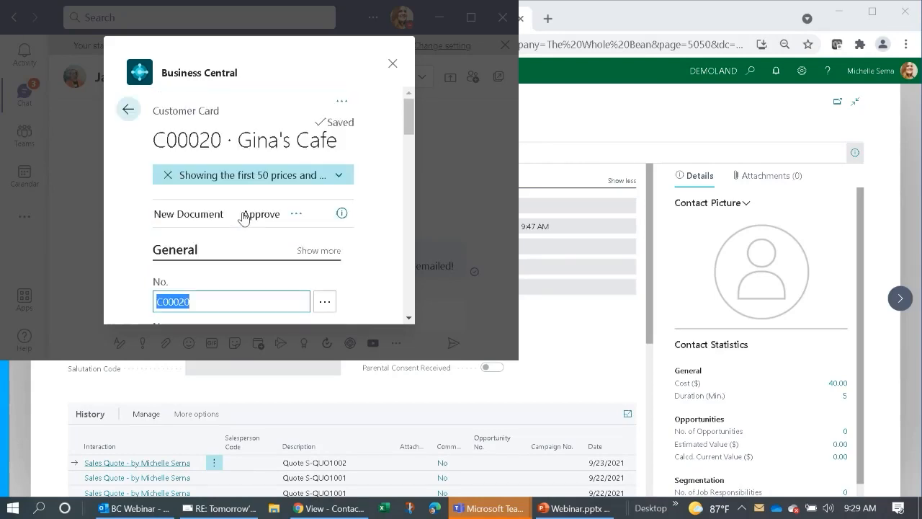
Check which new documents can be created from the customer card, return to the contact card, and close the Business Central details
click(188, 217)
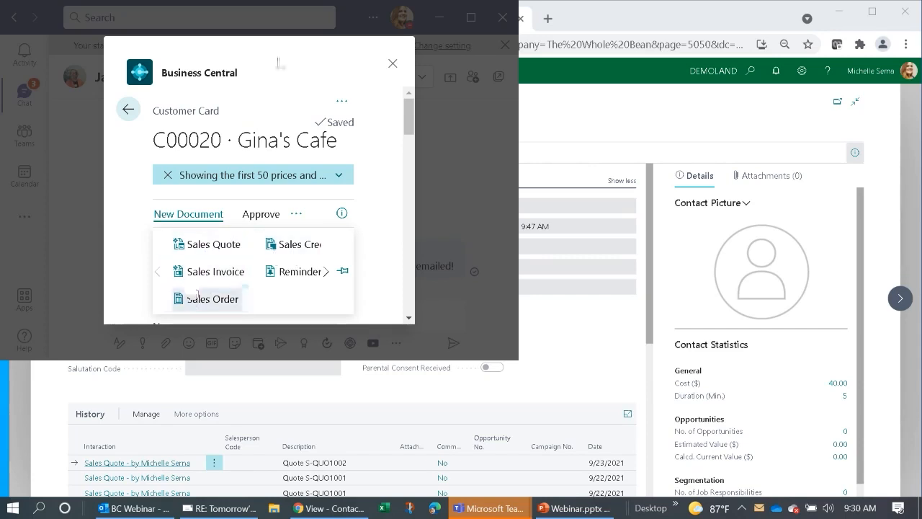
click(128, 110)
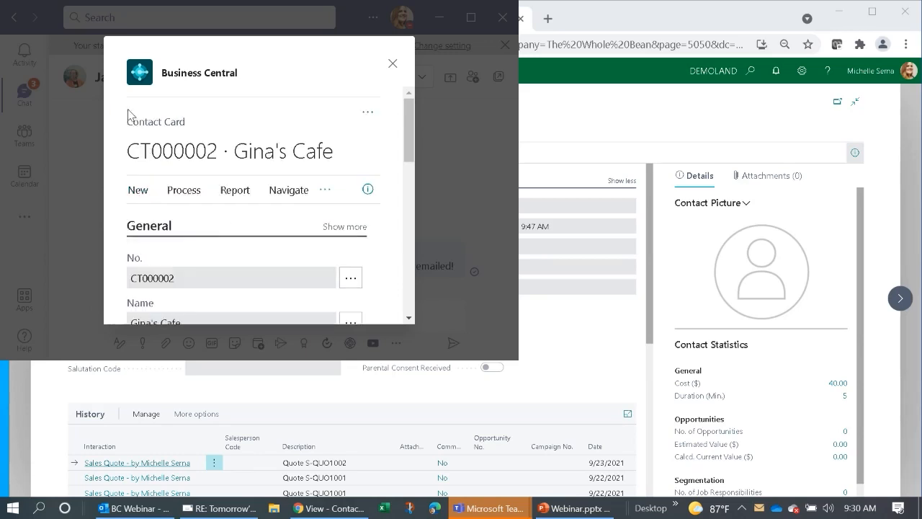
click(394, 64)
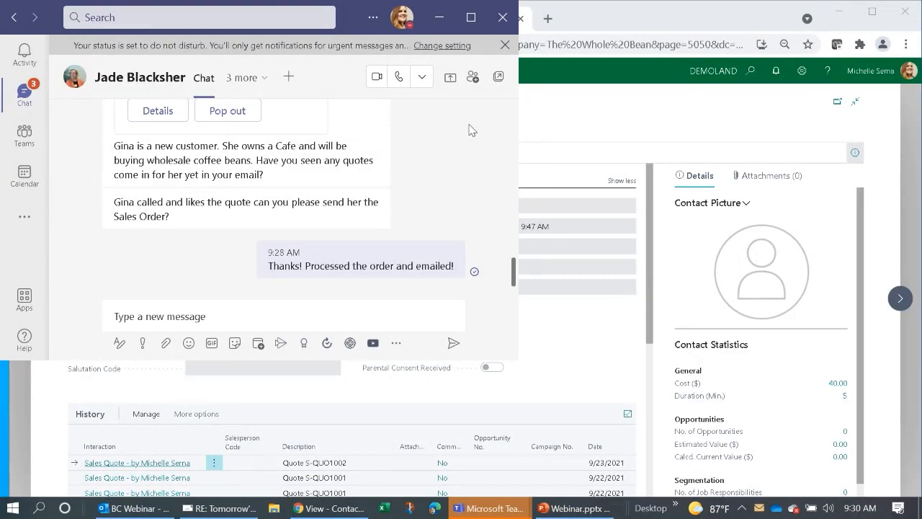
Switch from Teams to the Webinar.pptx presentation in PowerPoint, show slide 2, and put the presentation away
click(439, 17)
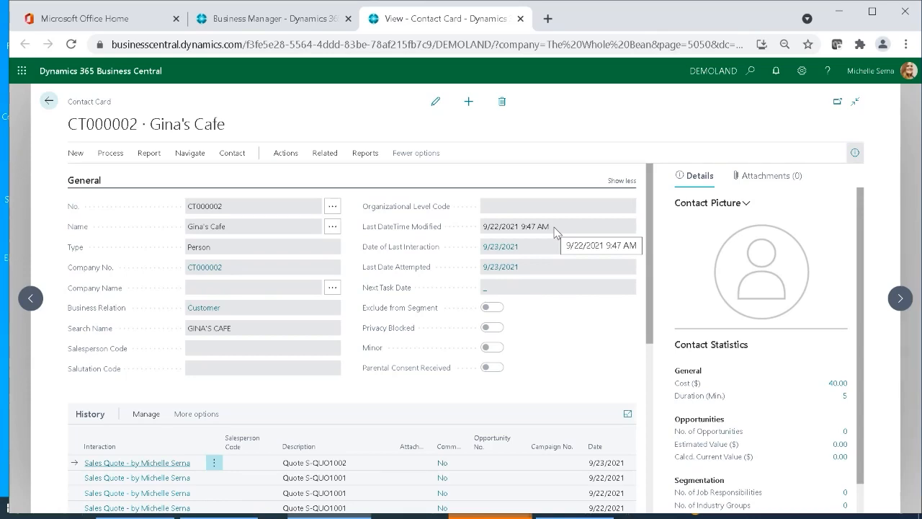
mouse_move(567, 516)
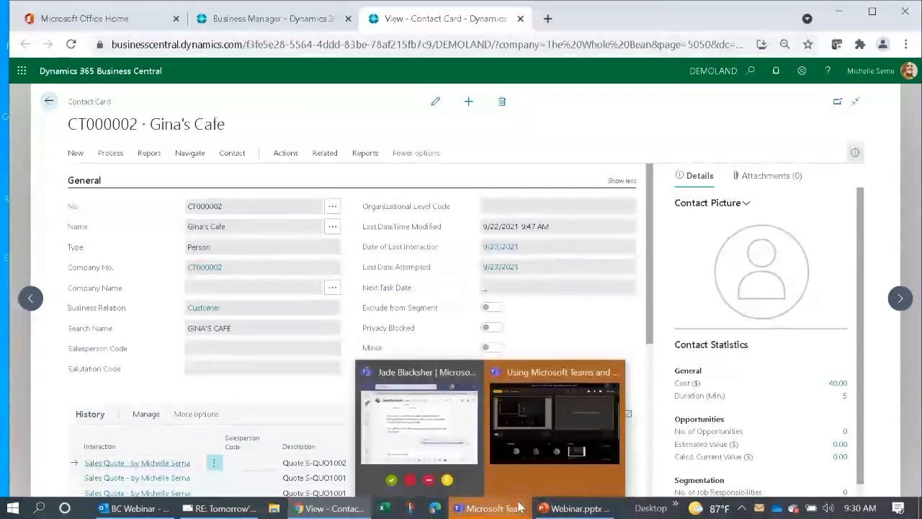
click(551, 510)
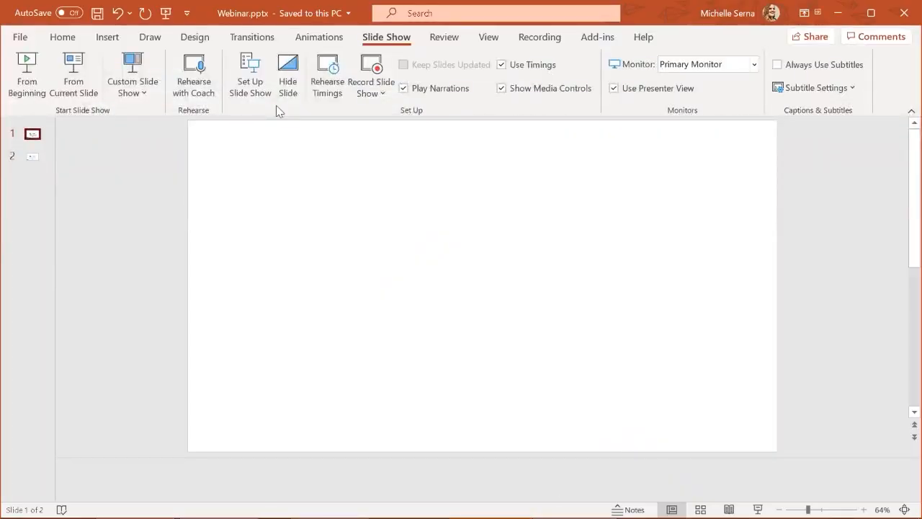
click(34, 158)
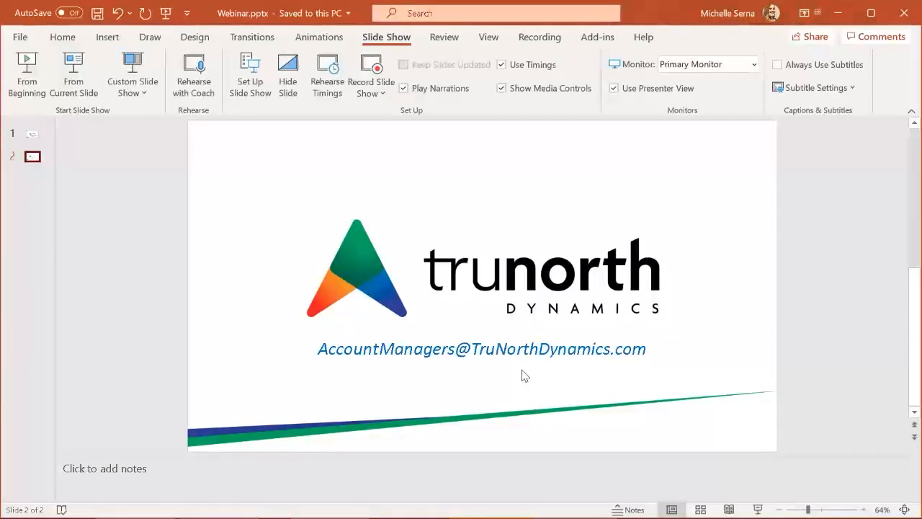
click(838, 14)
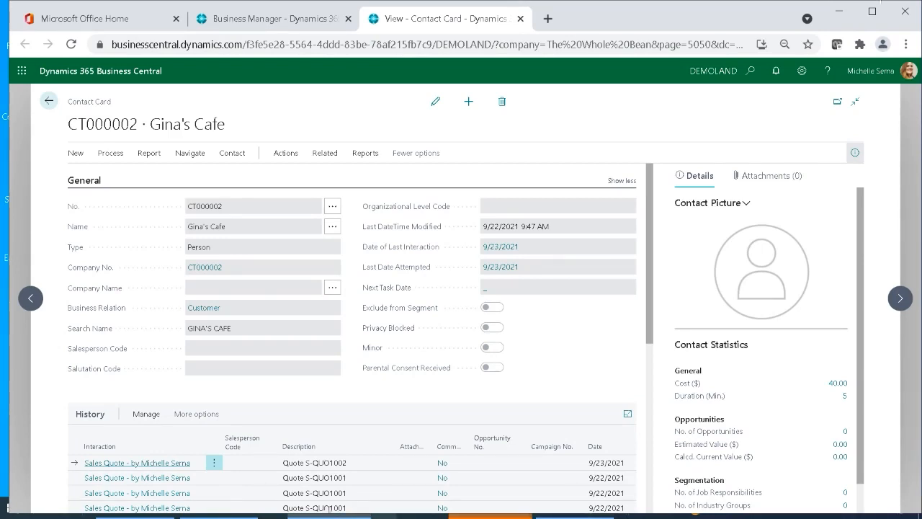
Switch to Outlook, go back from document 106002 to the Jade's Flavor Emporium vendor card, and close the Business Central pane
click(837, 12)
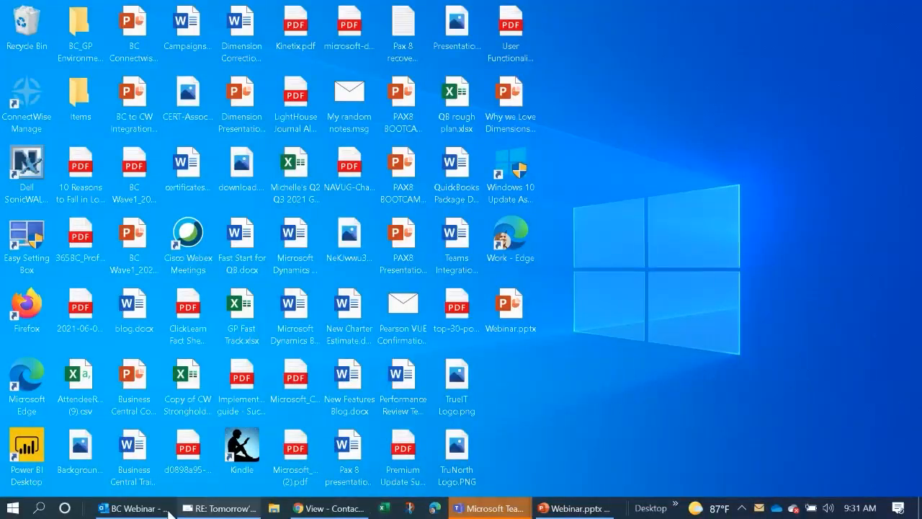
click(135, 513)
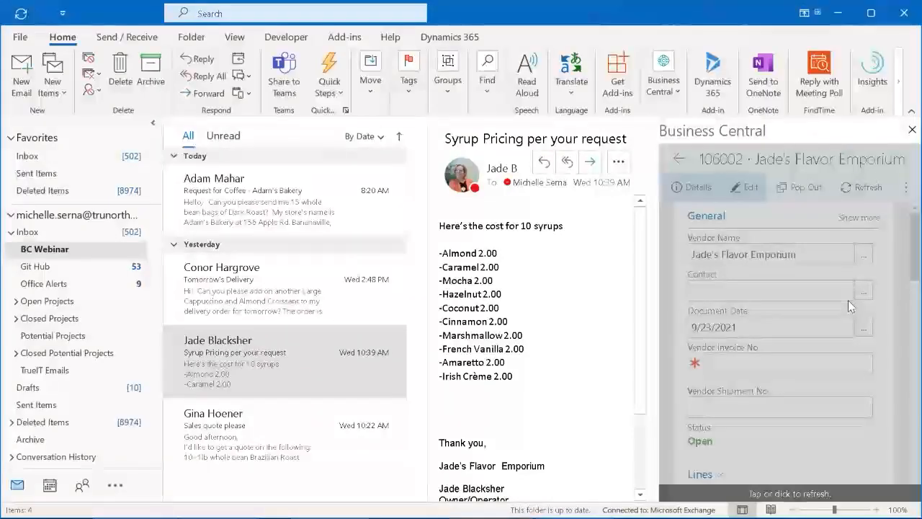
click(679, 92)
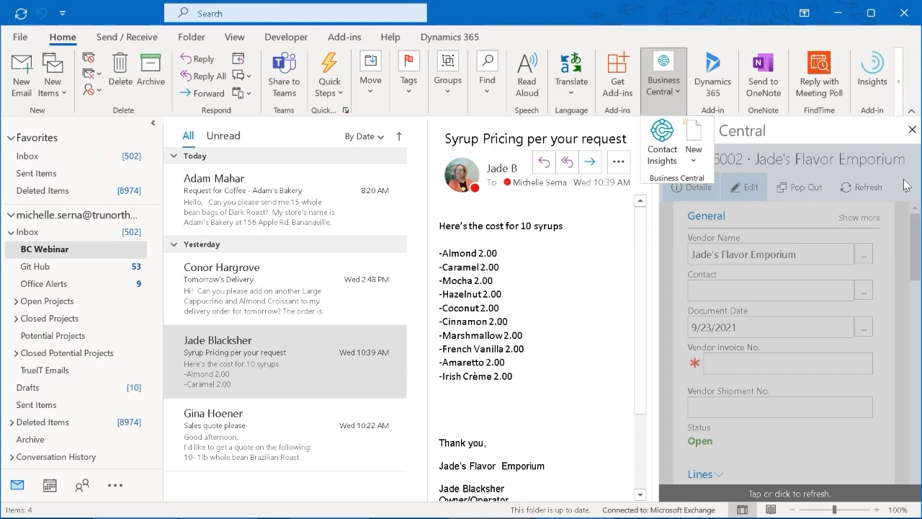
click(888, 270)
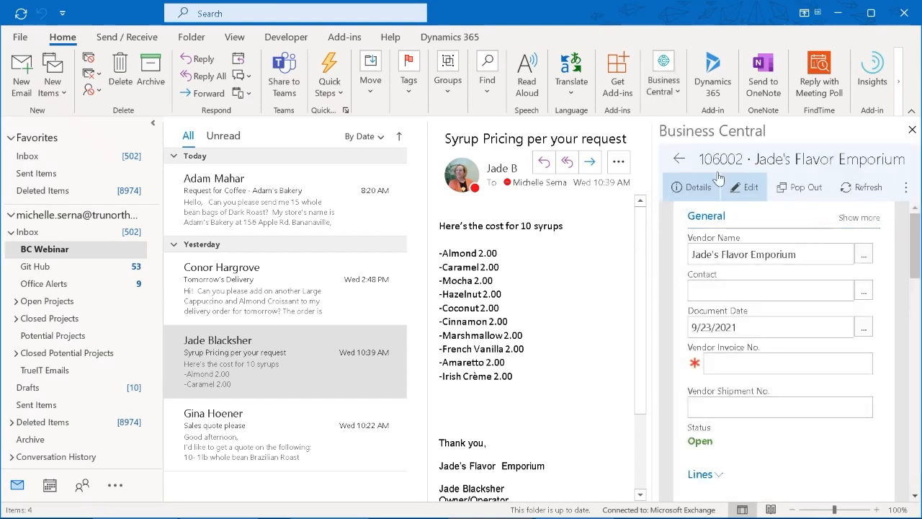
click(678, 160)
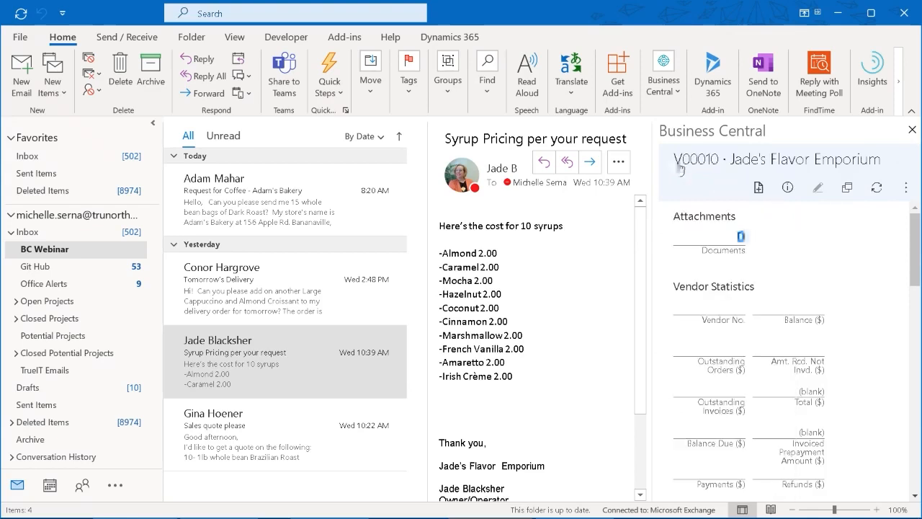
click(911, 132)
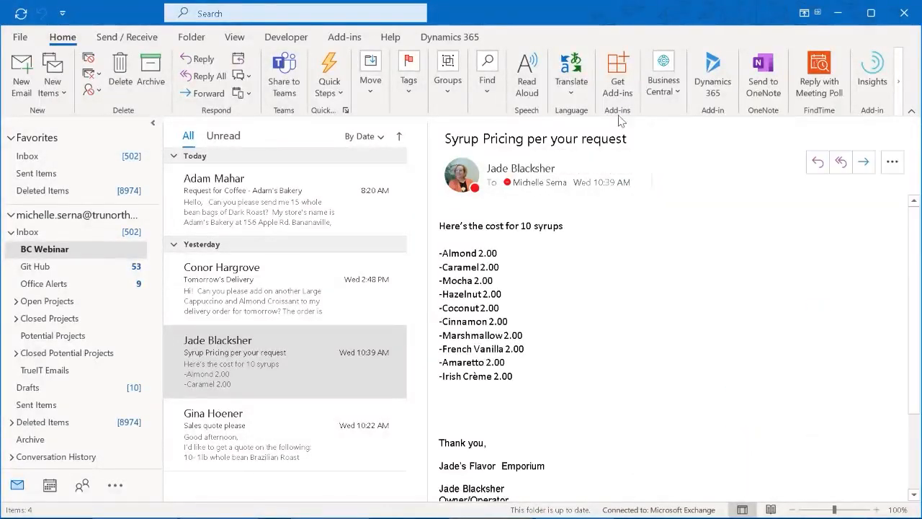
Open Business Central Contact Insights and view the sender records for the Tomorrow's Delivery and Request for Coffee emails
click(670, 90)
click(671, 129)
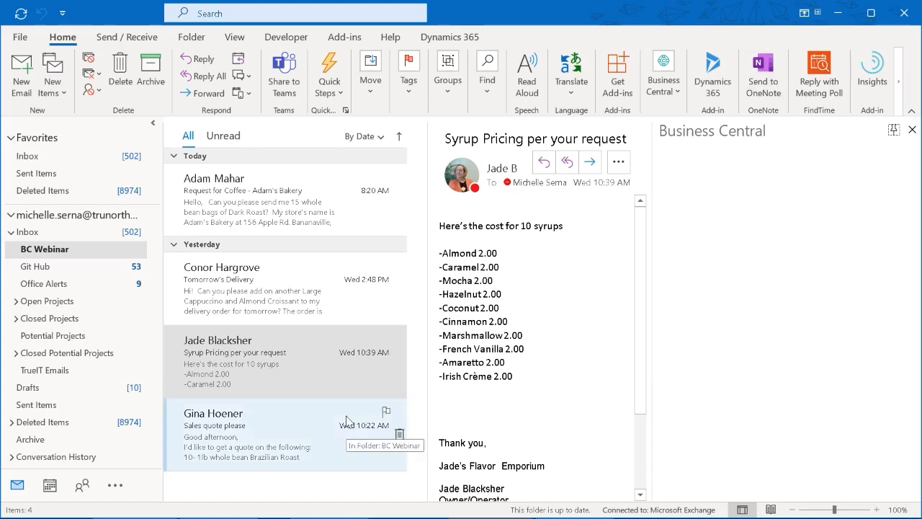
click(287, 322)
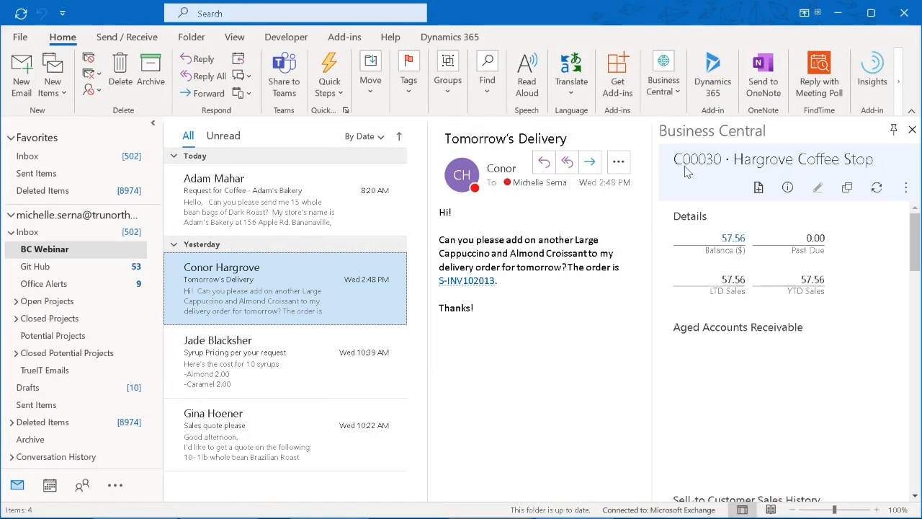
click(274, 211)
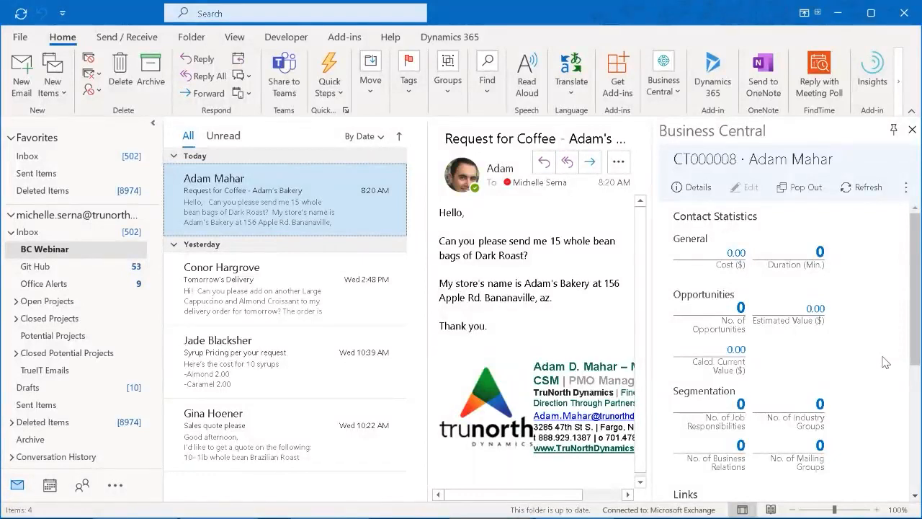
Select the "Sales quote please" email from Gina's Cafe and start a new Business Central sales order from it
click(238, 431)
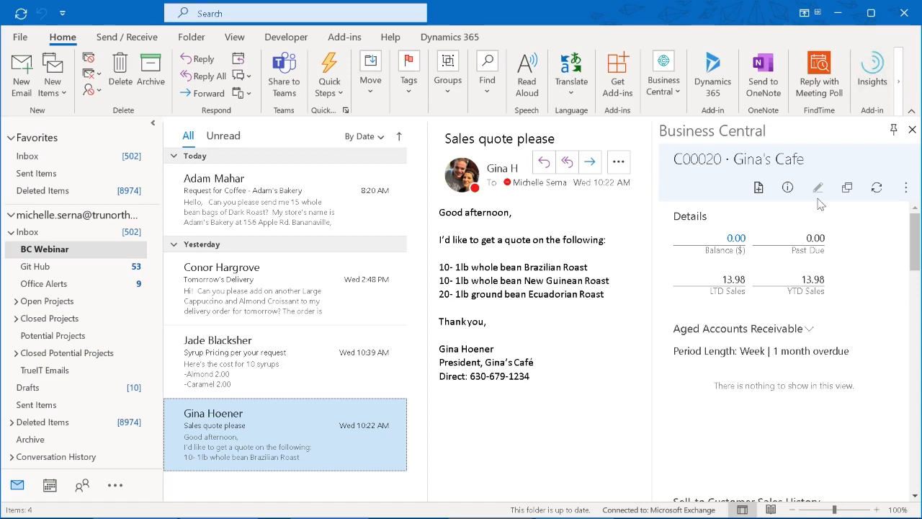
click(676, 99)
click(693, 152)
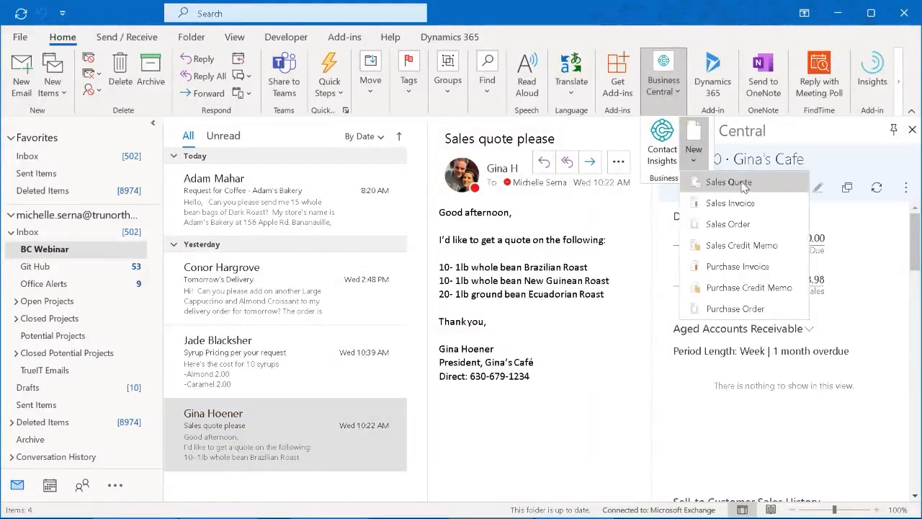
click(741, 225)
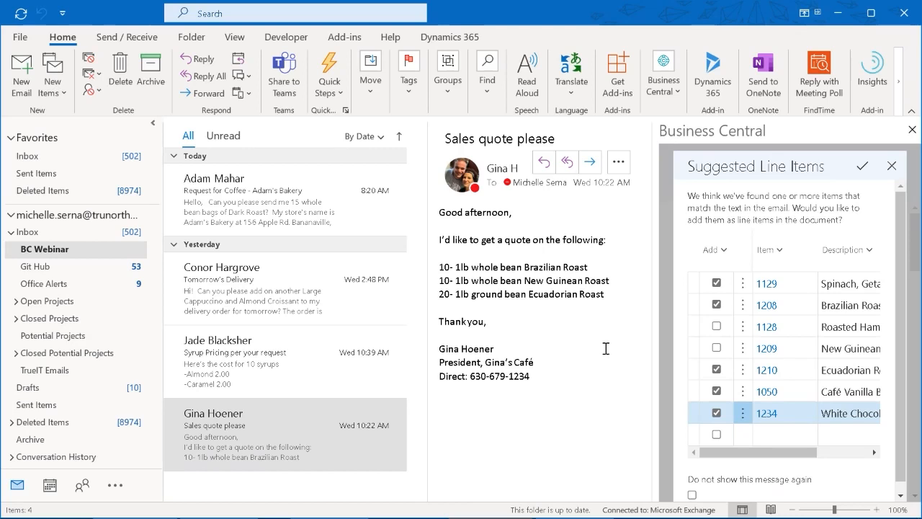
Compare the suggested line items and their descriptions with the three coffee lines requested in the email
drag(729, 461, 768, 461)
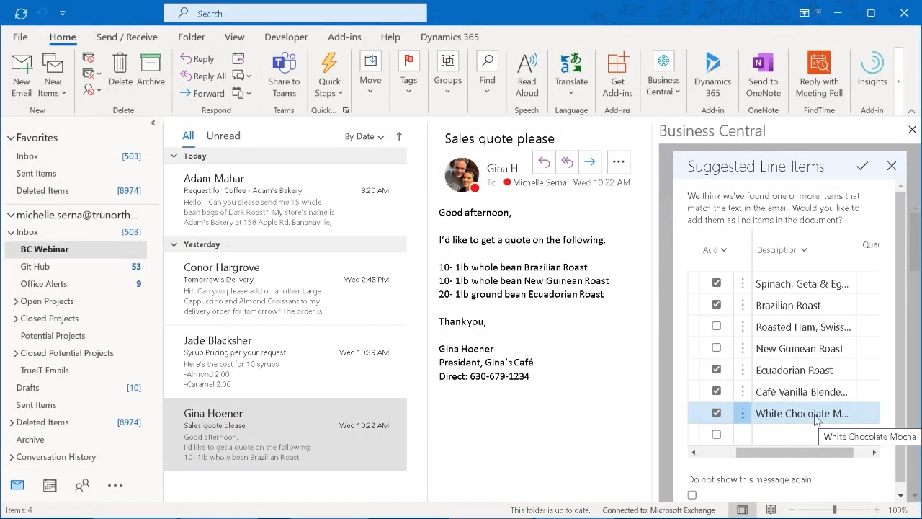
double_click(513, 297)
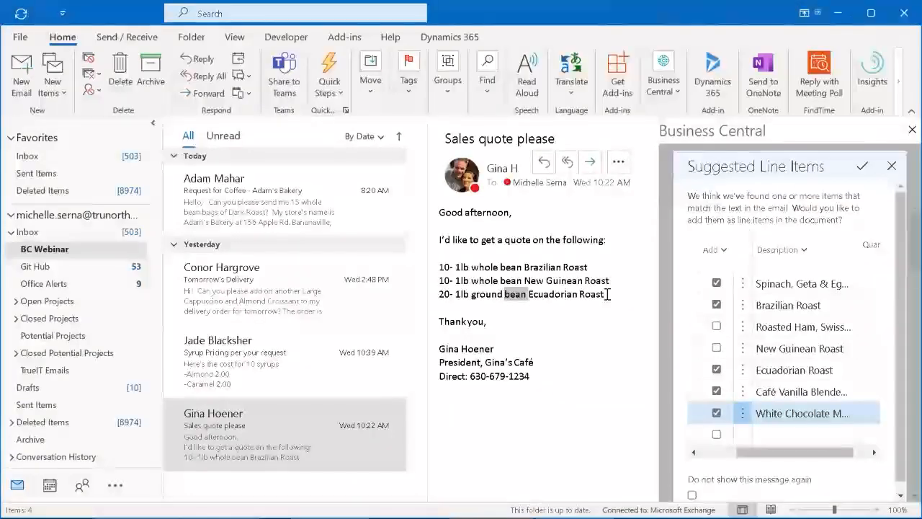
drag(615, 296, 456, 267)
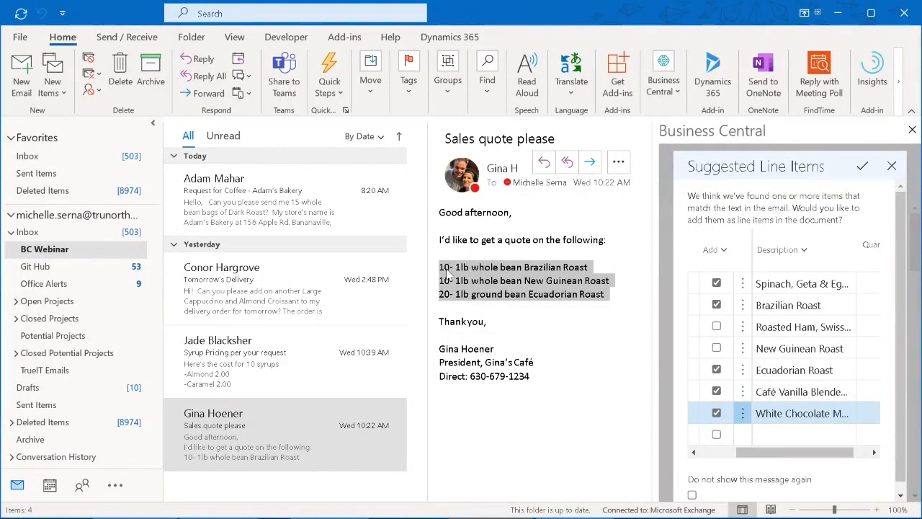
click(450, 280)
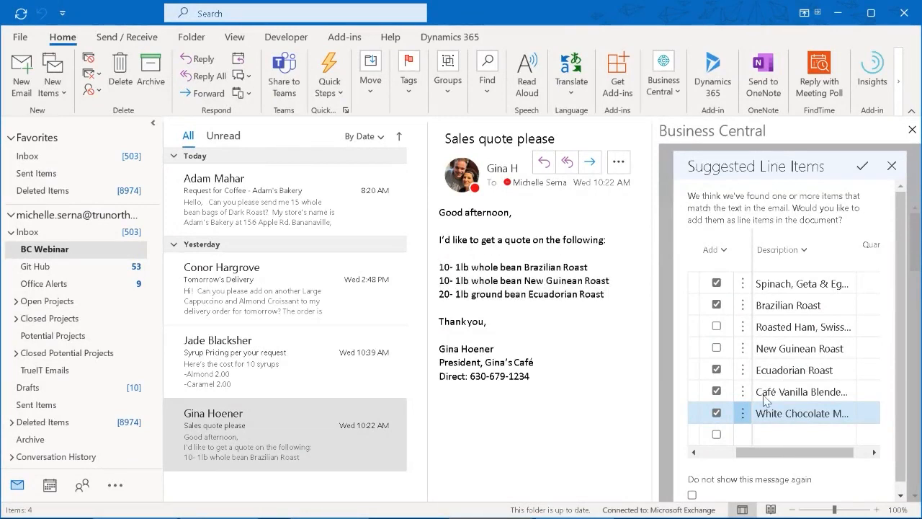
drag(775, 451, 713, 465)
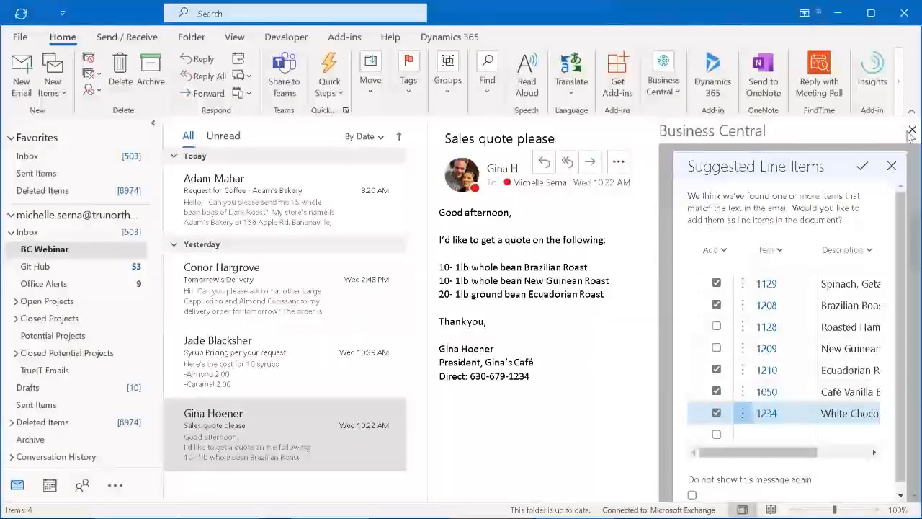
Select the Syrup Pricing email, view its tracking details in the Dynamics 365 add-in, and close that pane
click(218, 364)
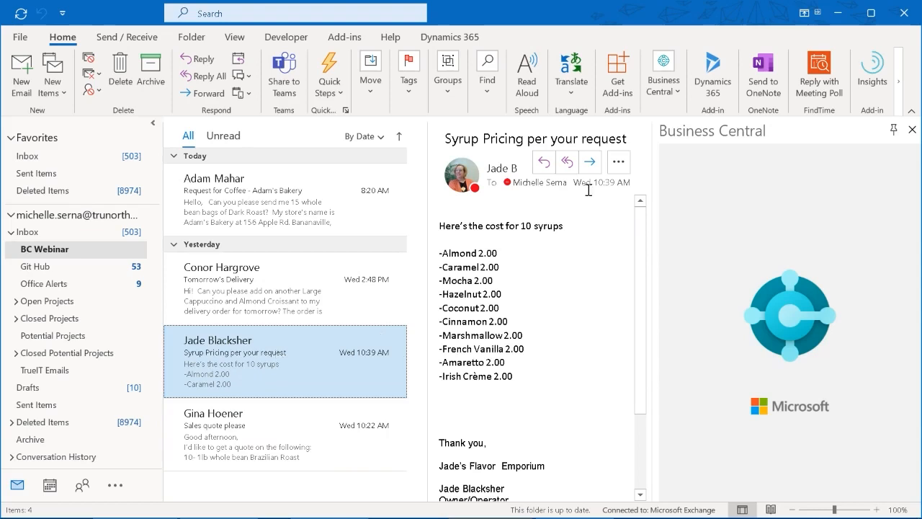
click(718, 95)
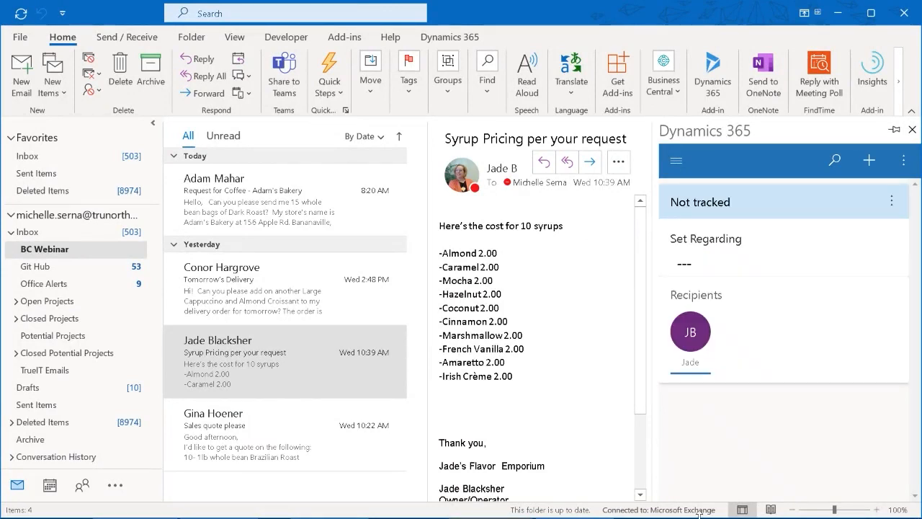
click(912, 131)
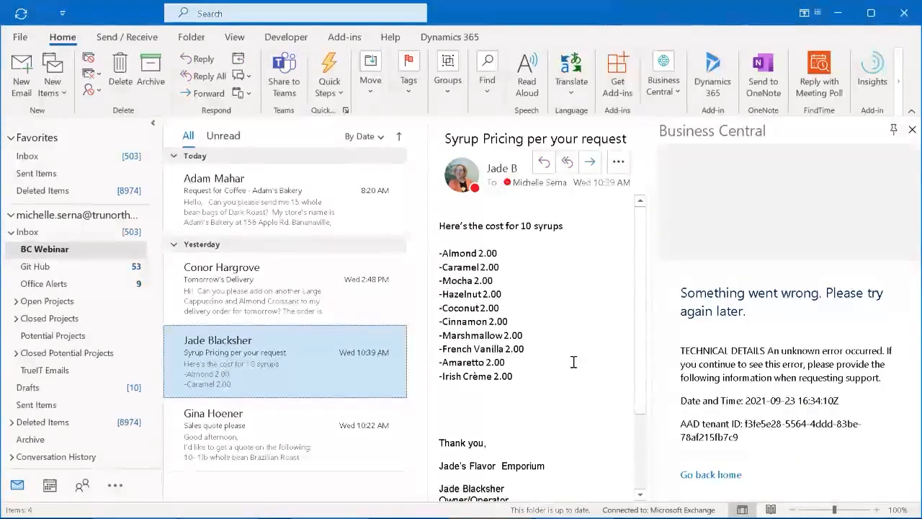
Put Outlook away and switch to the browser showing the Gina's Cafe contact card in Business Central
click(845, 22)
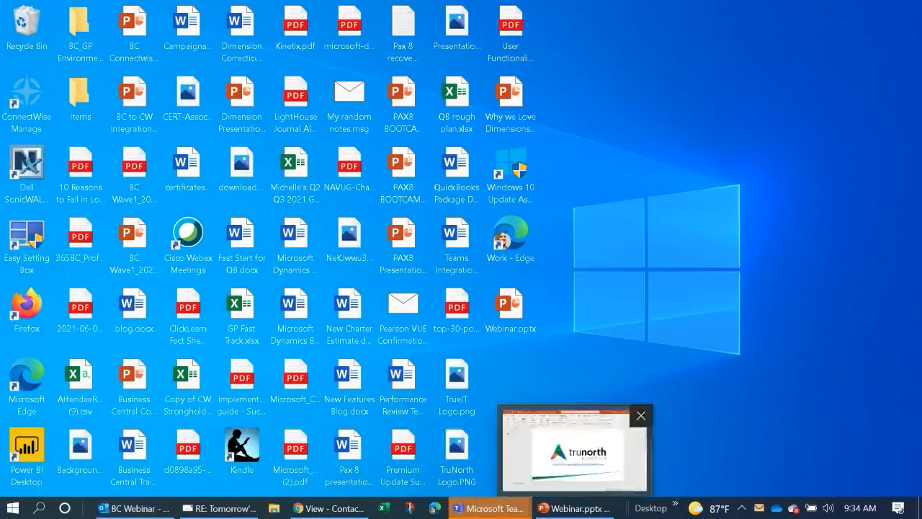
mouse_move(491, 508)
click(328, 508)
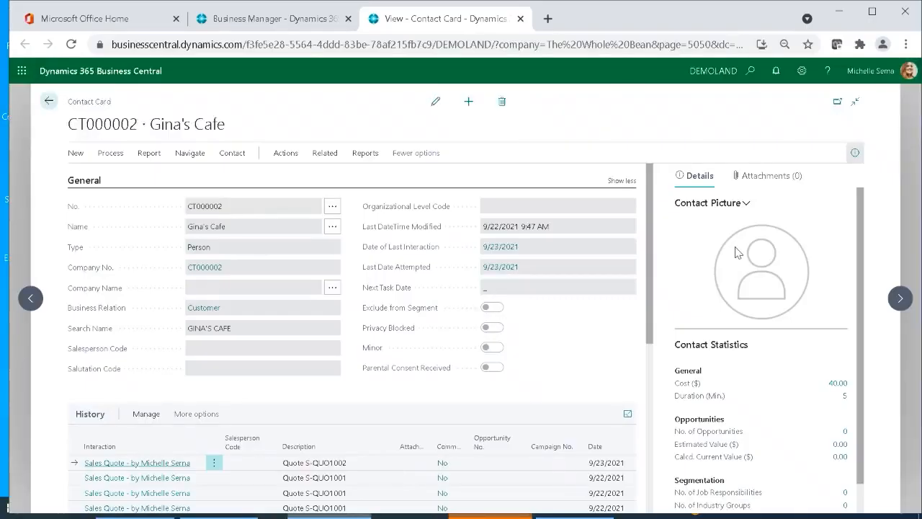